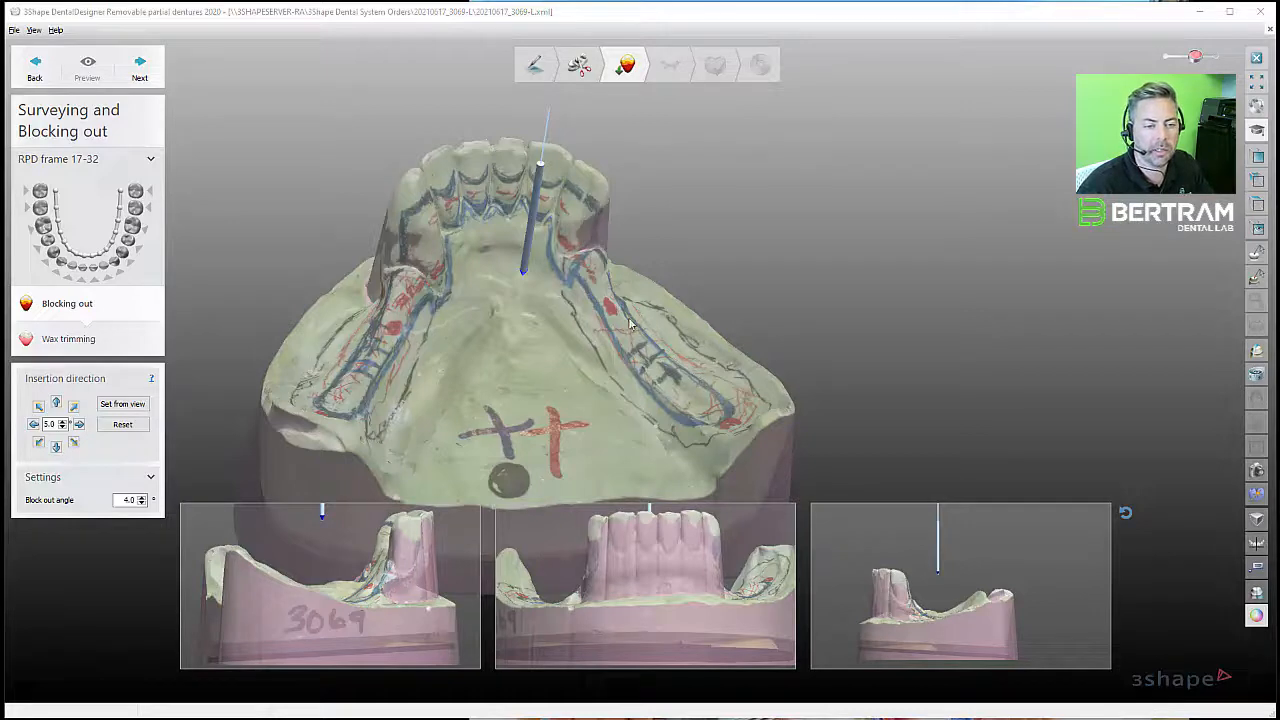
- Examine the marked framework outline on the lower model from several angles, including both saddle areas and the anterior teeth
right_click_drag(450, 300, 478, 284)
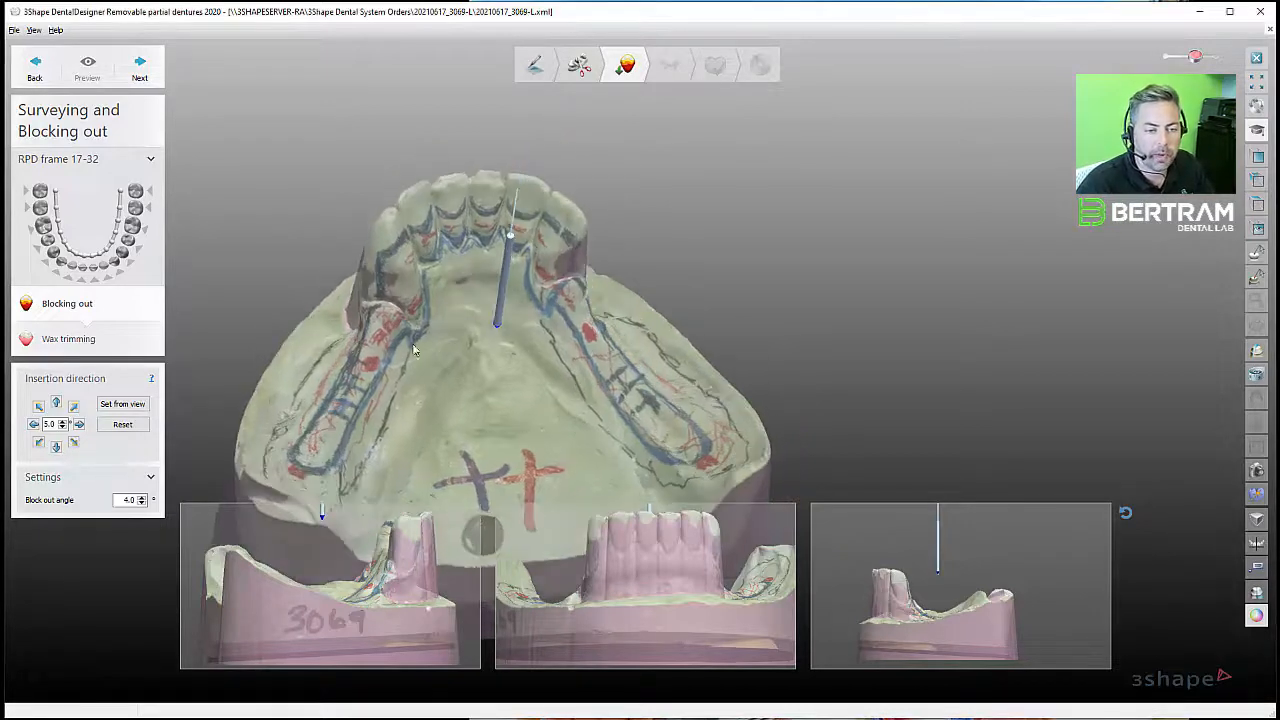
scroll(482, 270, "up", 5)
right_click_drag(488, 218, 481, 309)
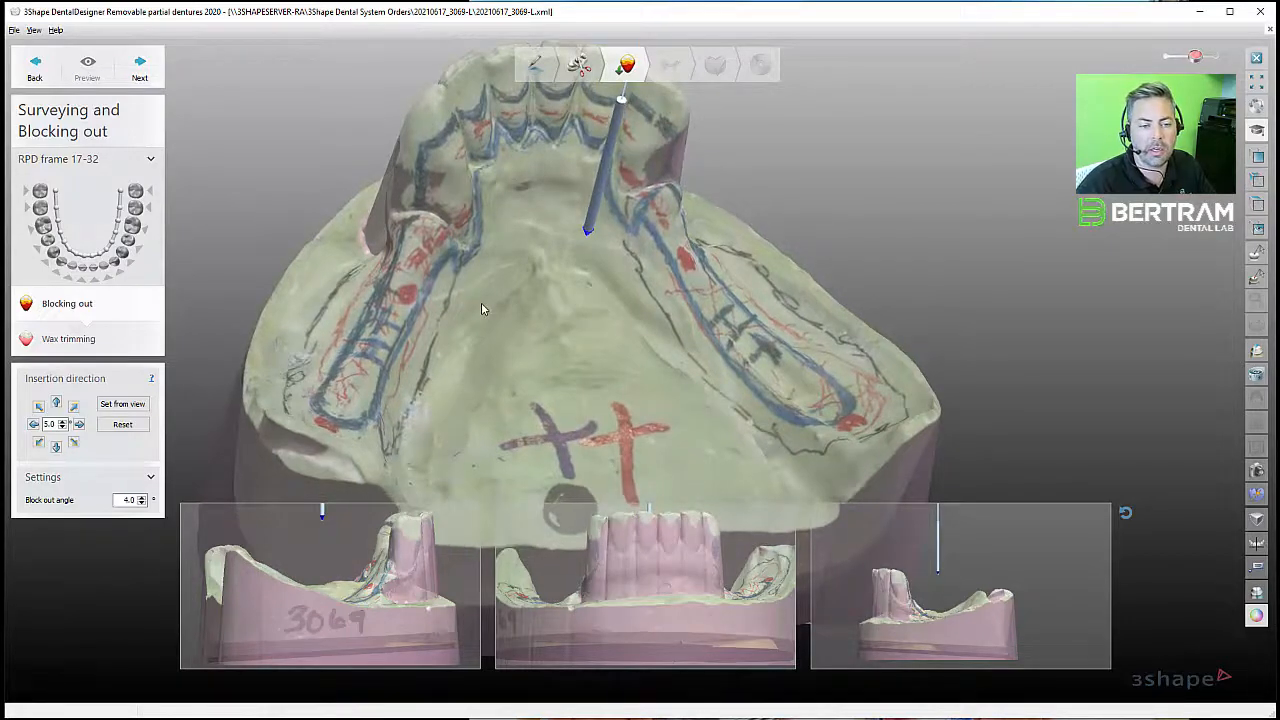
right_click_drag(481, 298, 482, 315)
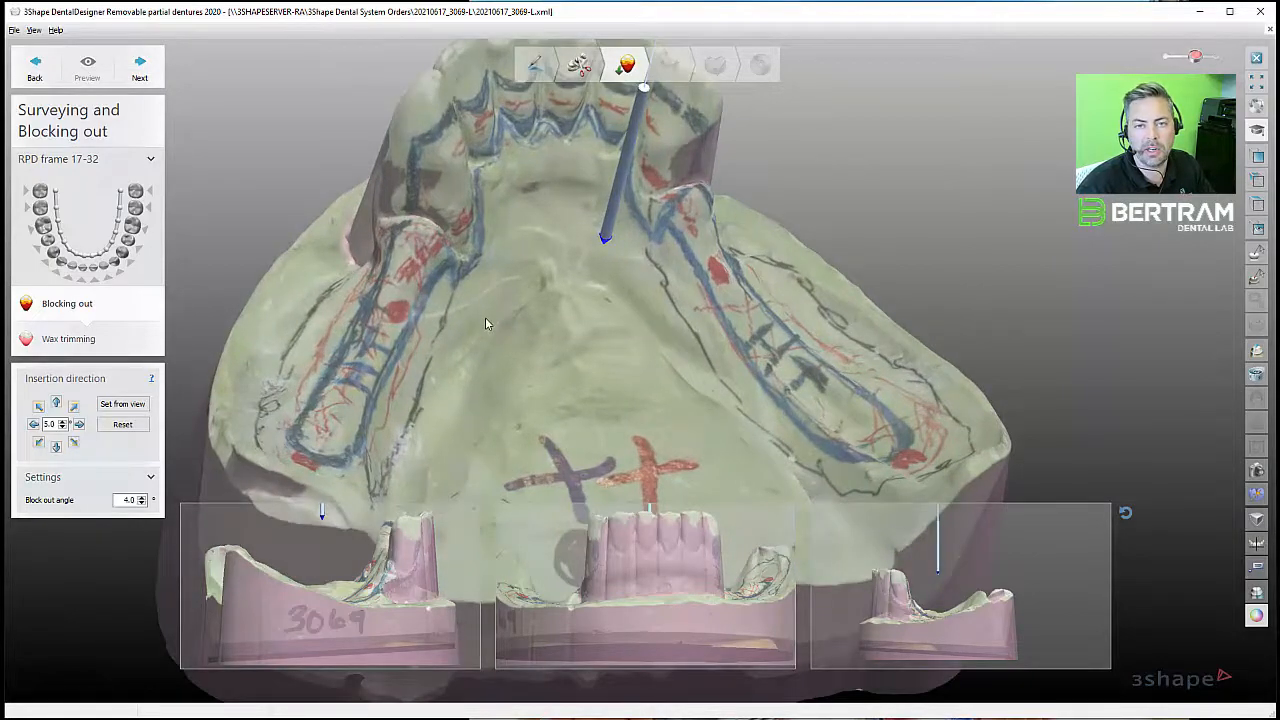
right_click_drag(486, 323, 548, 232)
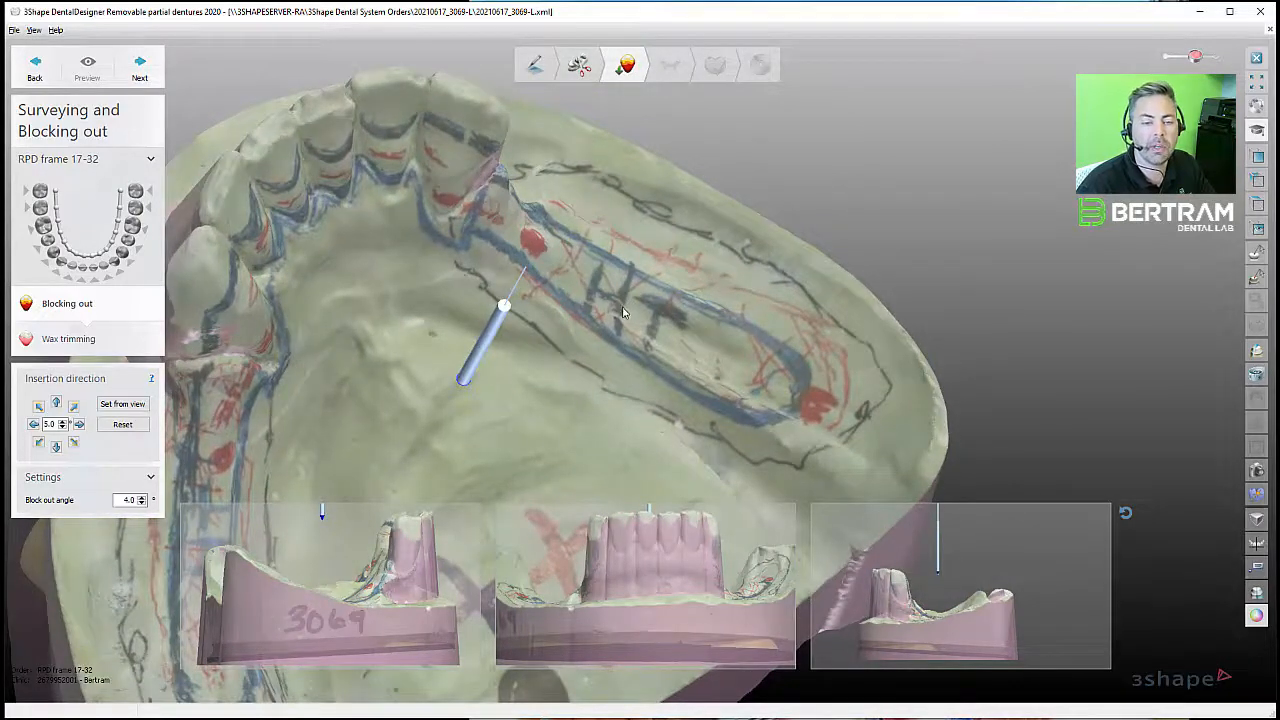
right_click_drag(622, 313, 611, 303)
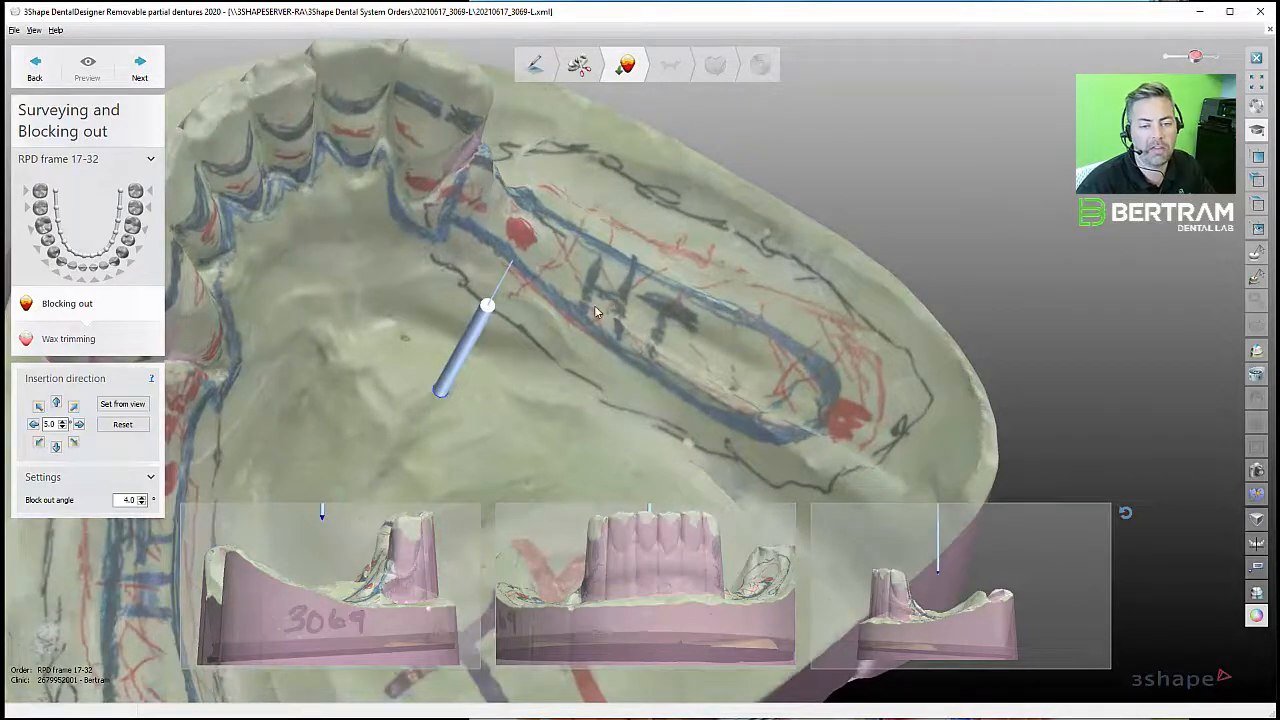
right_click_drag(626, 382, 544, 377)
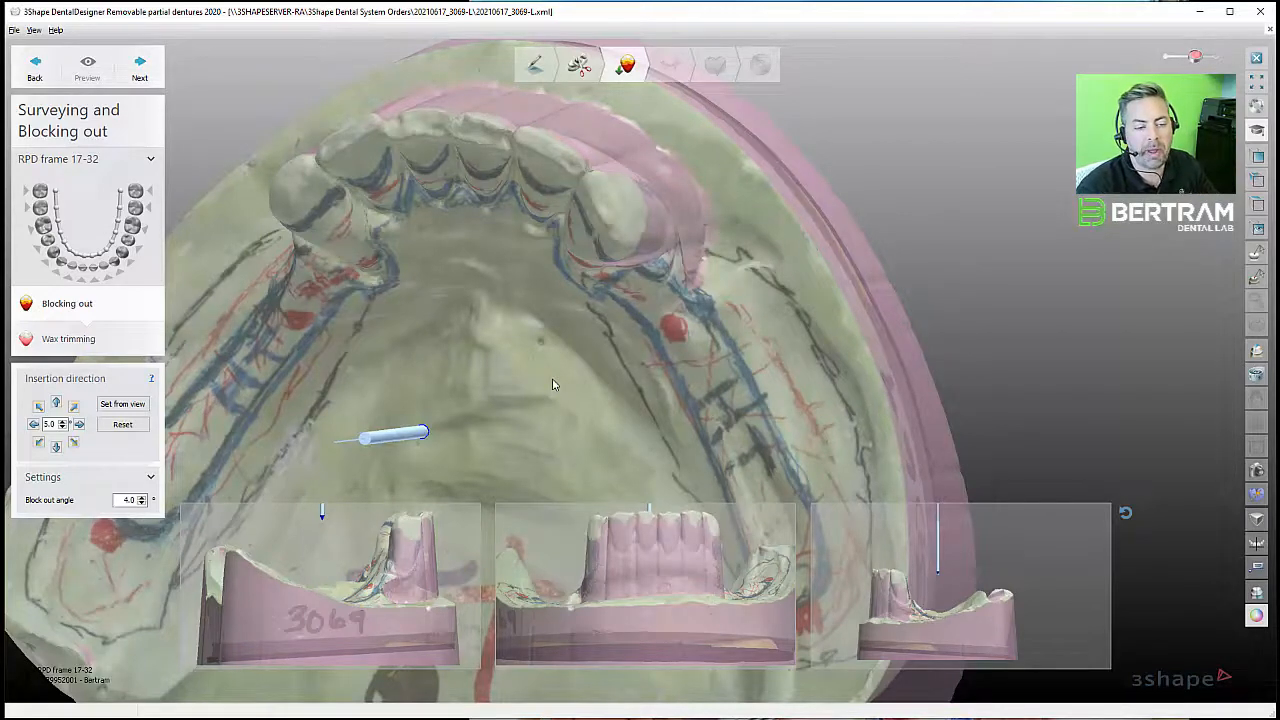
scroll(345, 404, "up", 1)
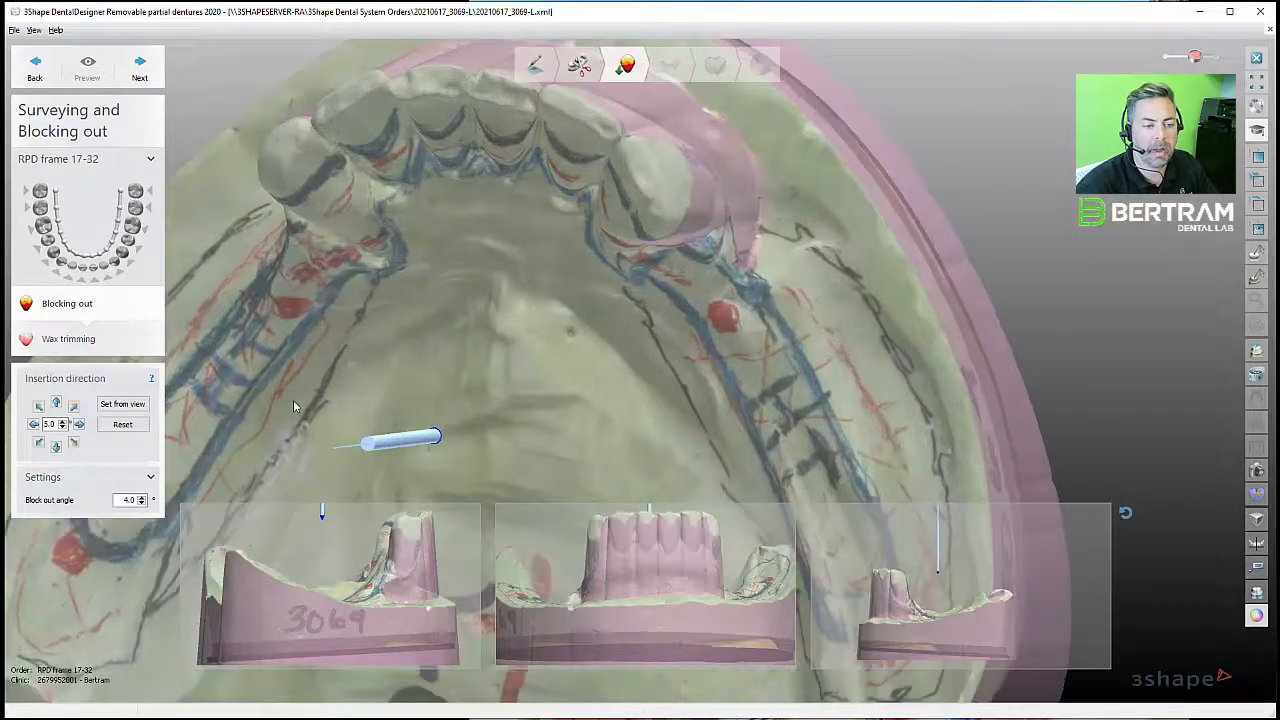
middle_click_drag(293, 400, 425, 362)
right_click_drag(425, 362, 437, 340)
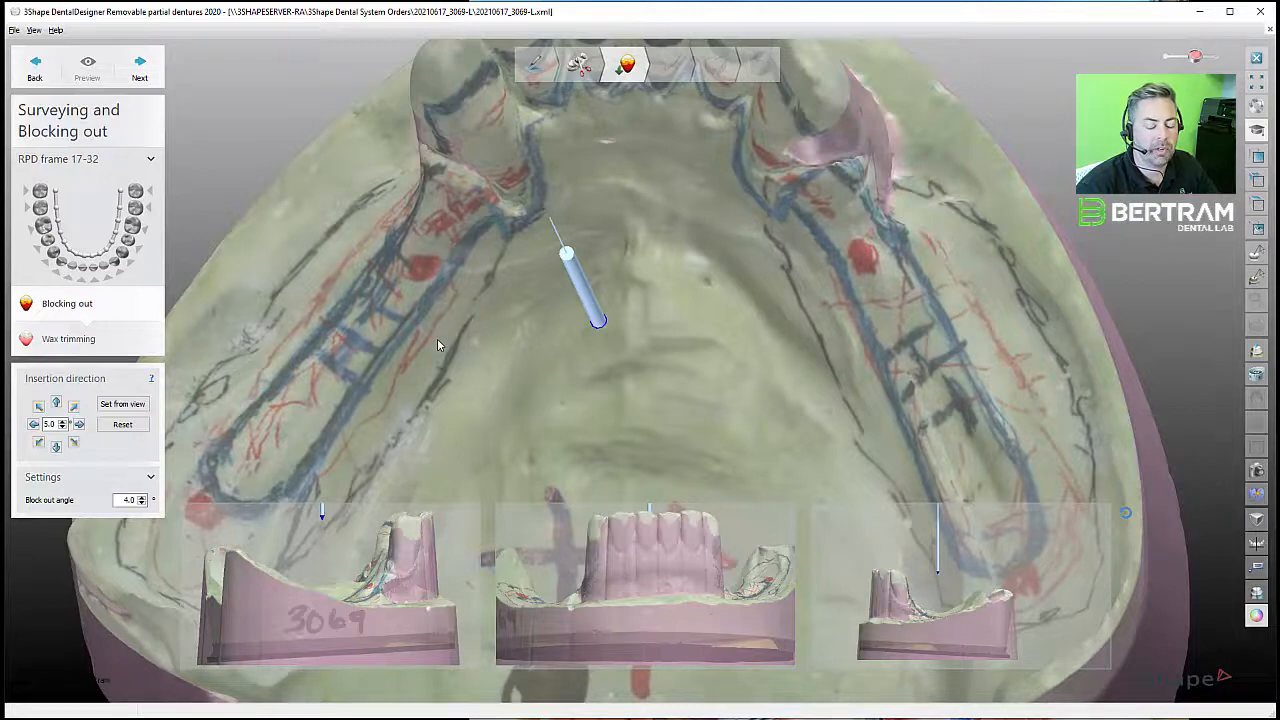
right_click_drag(437, 338, 502, 282)
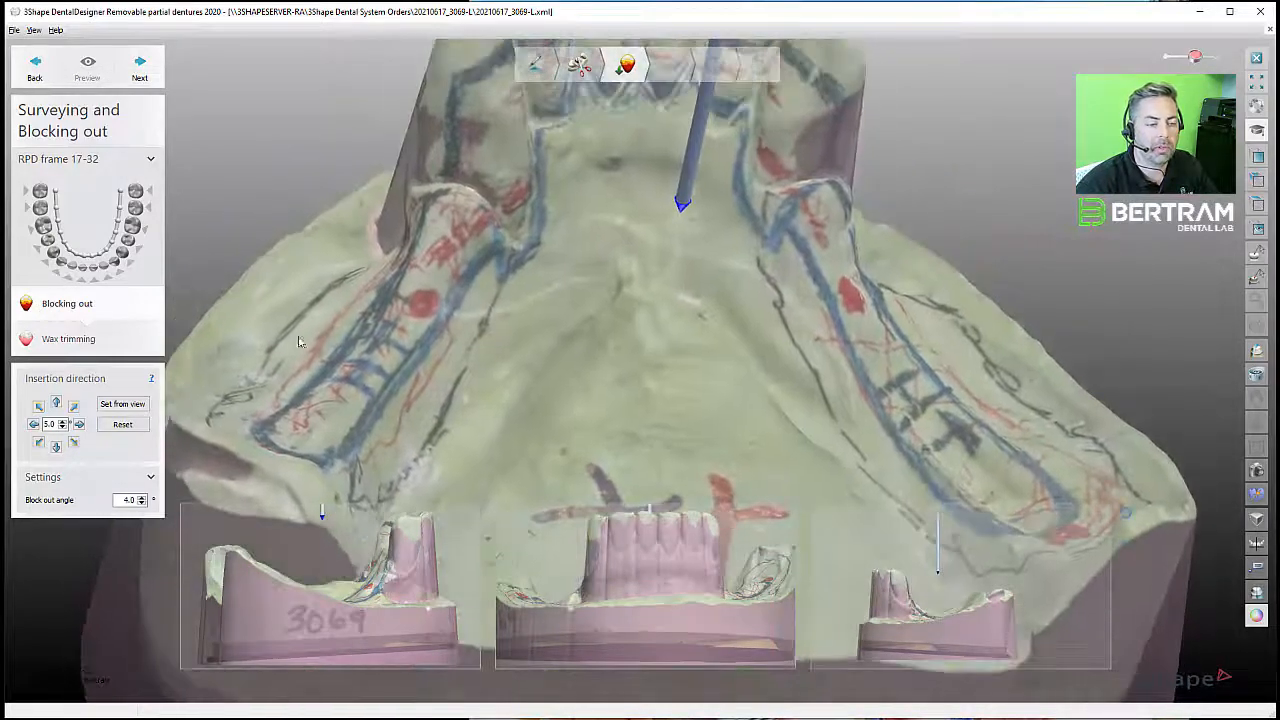
- Advance to wax trimming and set the wax knife to add wax with a 0.40 mm limit
left_click(140, 79)
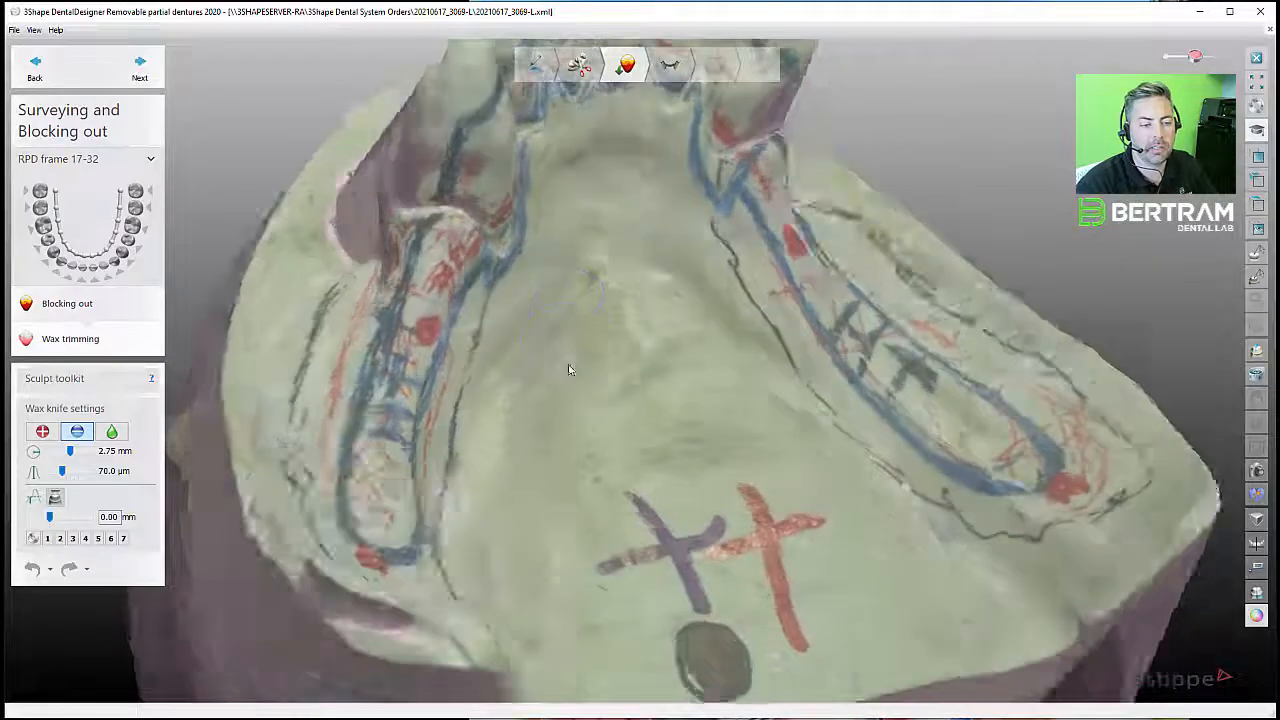
right_click_drag(569, 370, 480, 400)
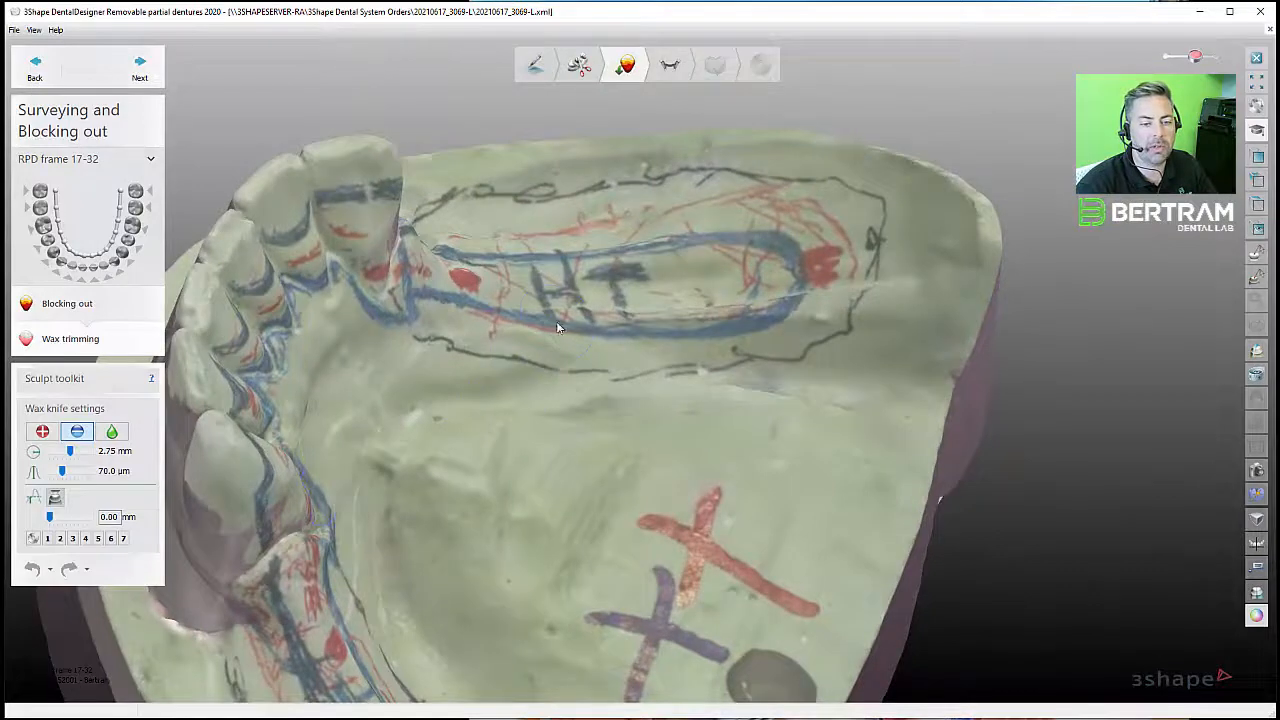
right_click_drag(558, 325, 600, 306)
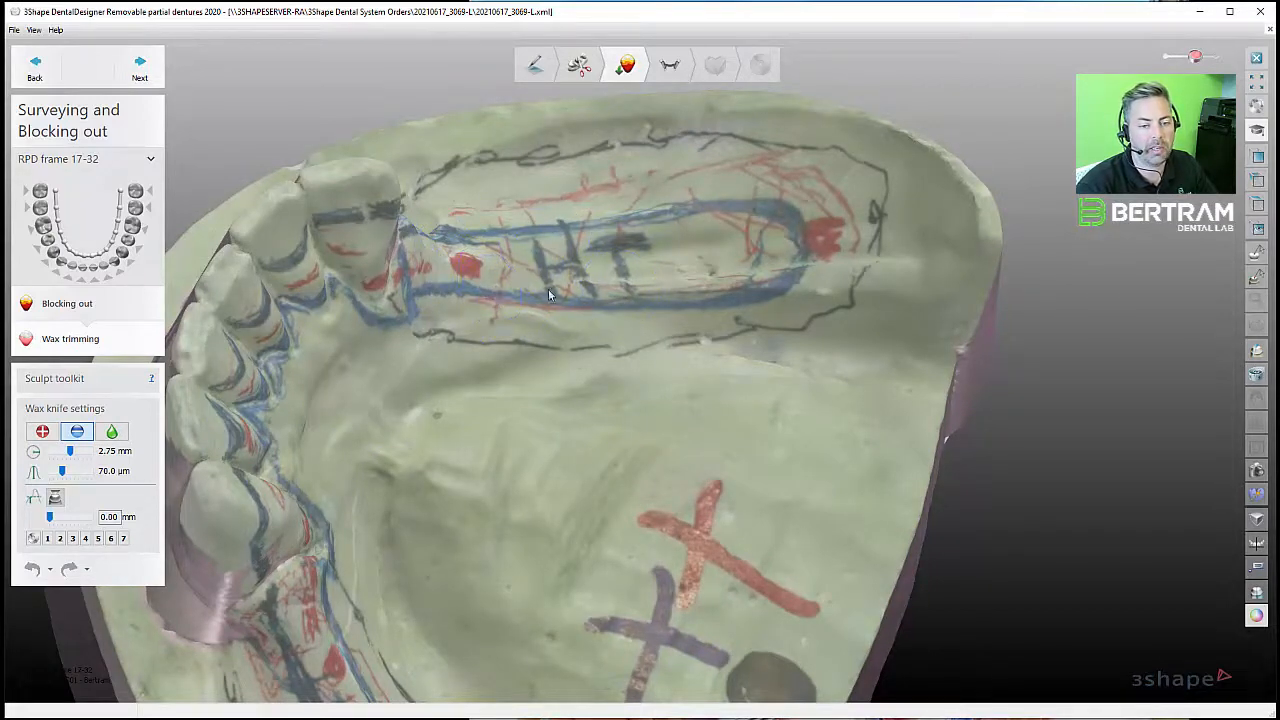
left_click(42, 431)
scroll(495, 290, "up", 2)
scroll(495, 290, "up", 3)
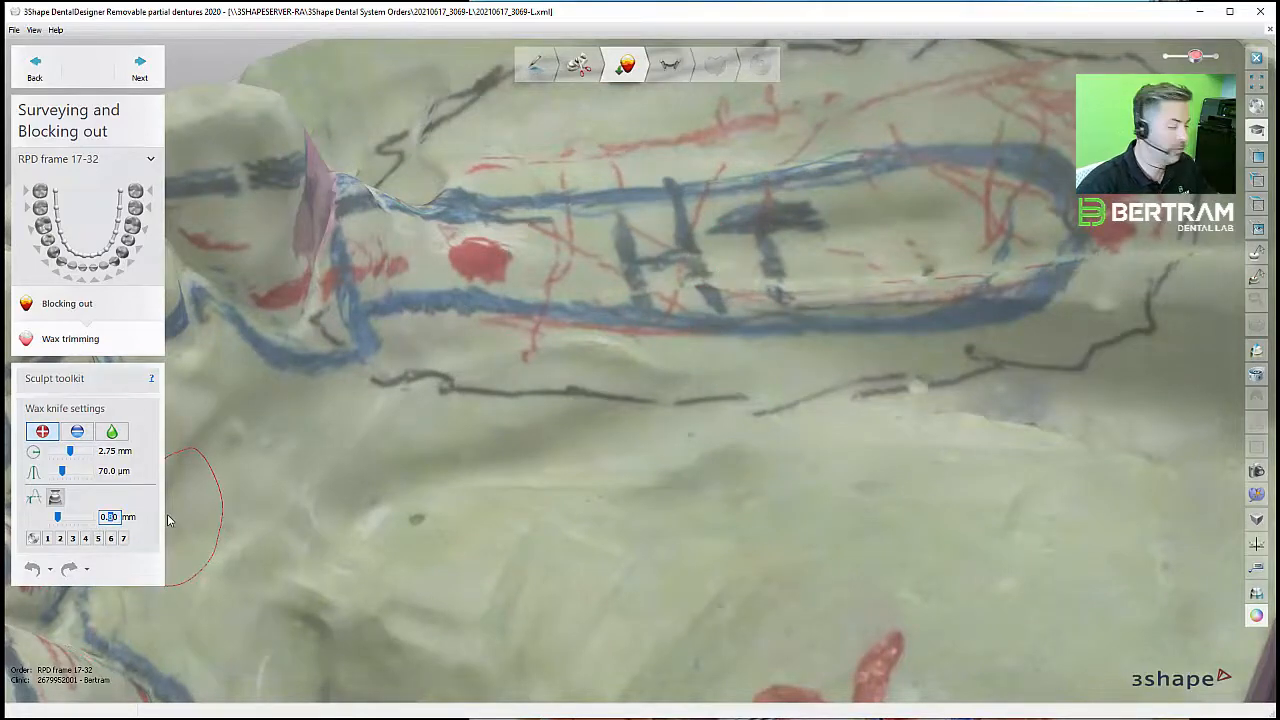
key("BackSpace")
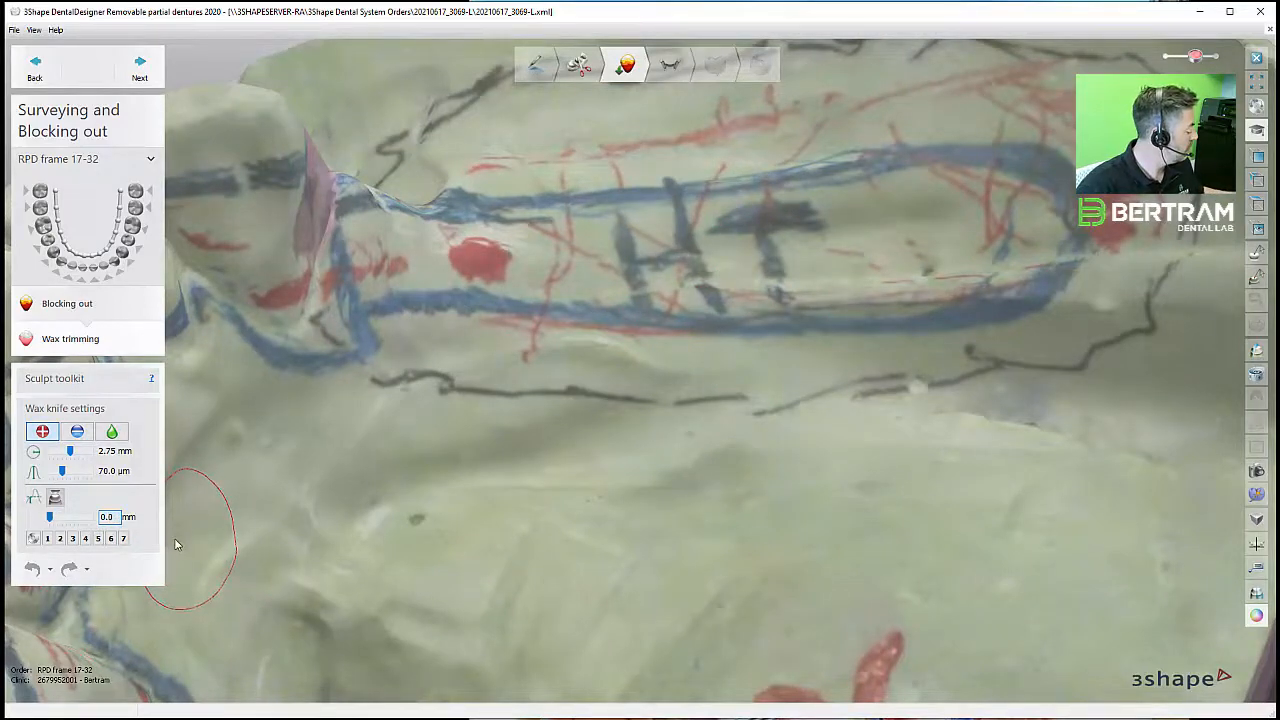
type("4")
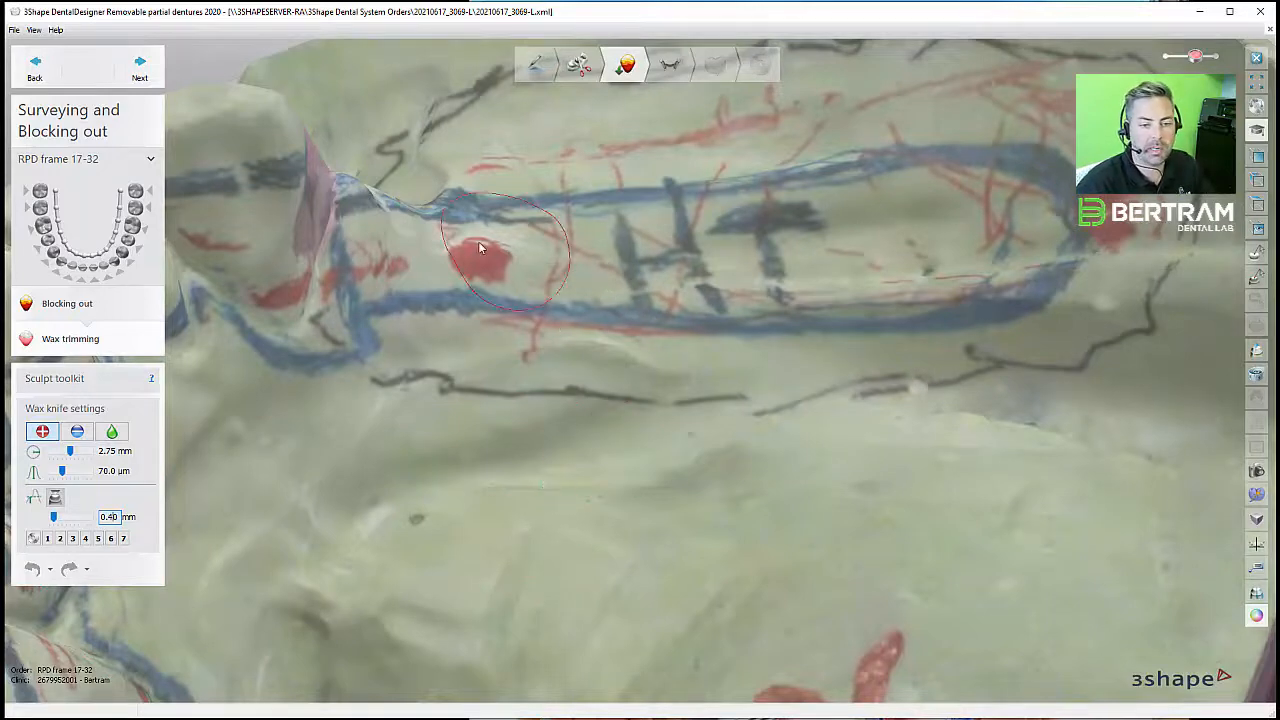
- Add relief wax along the saddle marked HT, raising the knife level to 130 µm and its radius to 3.65 mm
mouse_move(480, 250)
left_mouse_down()
mouse_move(690, 232)
mouse_move(727, 242)
left_mouse_up()
right_click_drag(727, 242, 489, 263)
scroll(489, 263, "up", 6, "shift")
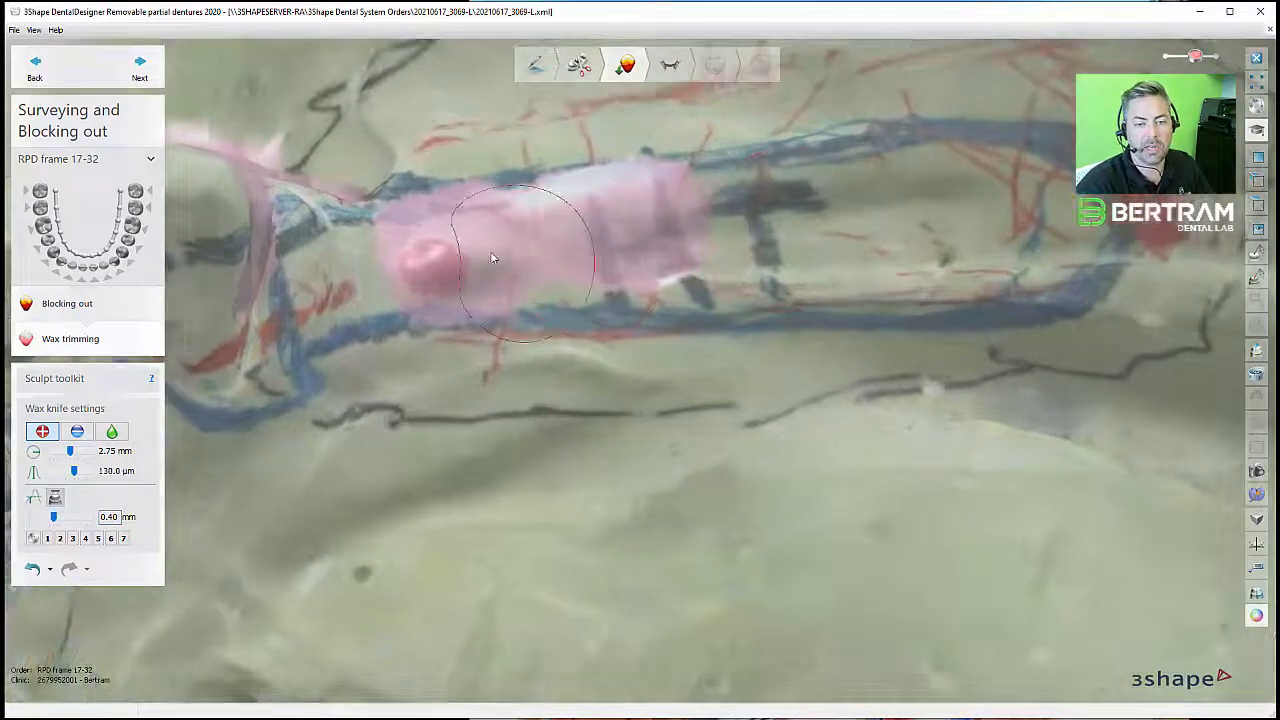
mouse_move(489, 263)
left_mouse_down()
mouse_move(803, 206)
mouse_move(582, 210)
mouse_move(874, 189)
mouse_move(1034, 206)
mouse_move(1035, 300)
mouse_move(742, 290)
left_mouse_up()
scroll(843, 240, "up", 3, "ctrl")
scroll(843, 240, "up", 1)
mouse_move(843, 240)
left_mouse_down()
mouse_move(463, 314)
mouse_move(580, 251)
left_mouse_up()
right_click_drag(580, 251, 714, 175)
mouse_move(714, 175)
left_mouse_down()
mouse_move(529, 257)
mouse_move(601, 283)
mouse_move(542, 254)
mouse_move(512, 188)
left_mouse_up()
right_click_drag(520, 208, 957, 134)
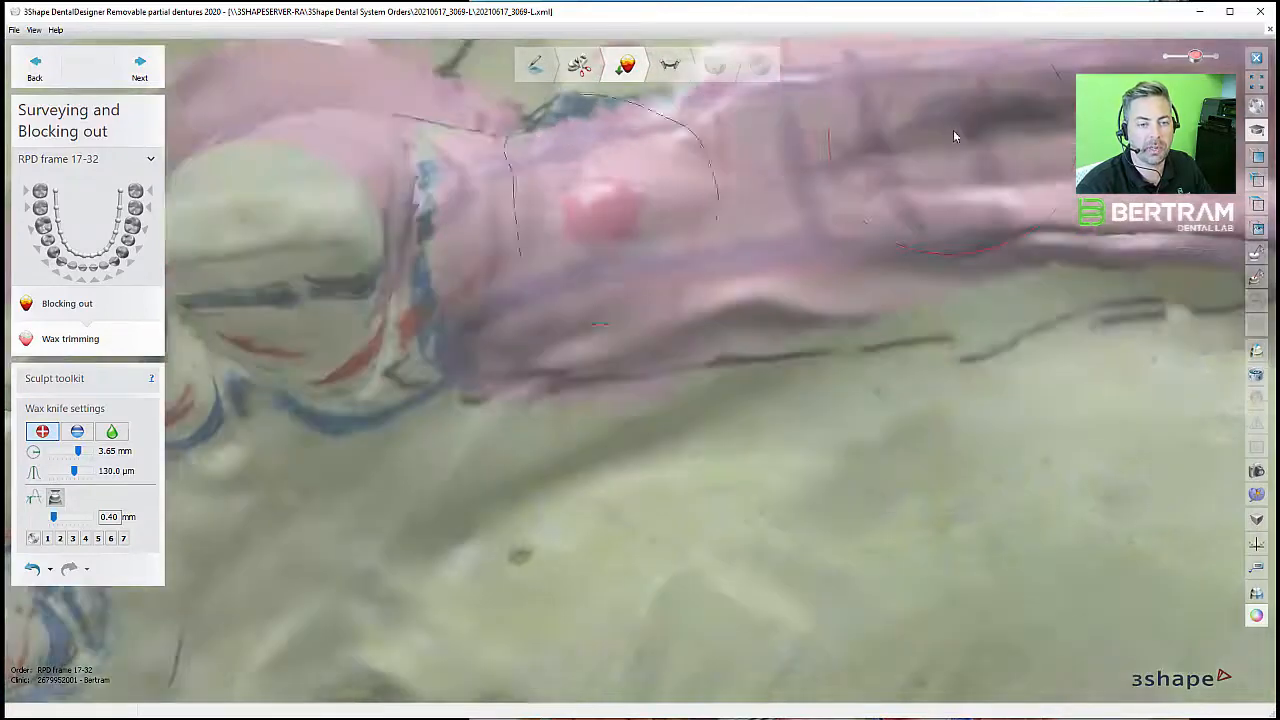
- Fill in the wax on the ridge beside the abutment tooth and along the outer side of the HT saddle
middle_click_drag(957, 134, 729, 168)
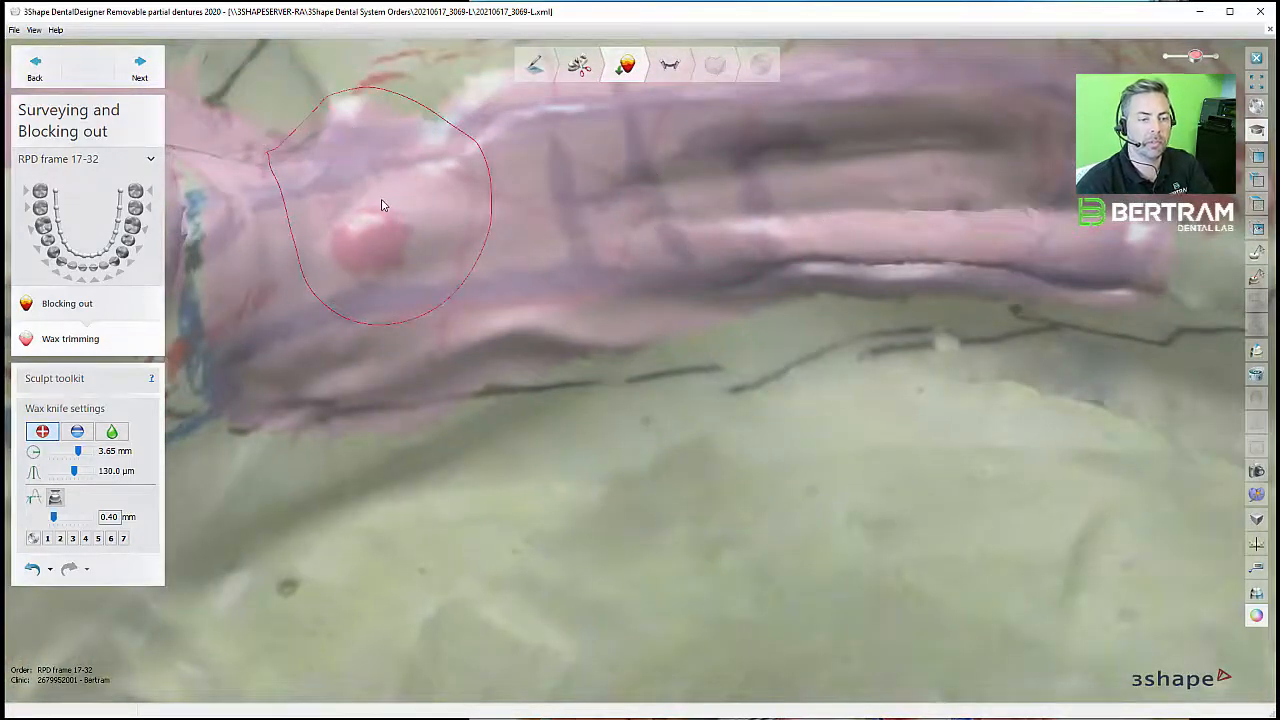
mouse_move(274, 247)
middle_mouse_down()
mouse_move(271, 184)
mouse_move(388, 180)
middle_mouse_up()
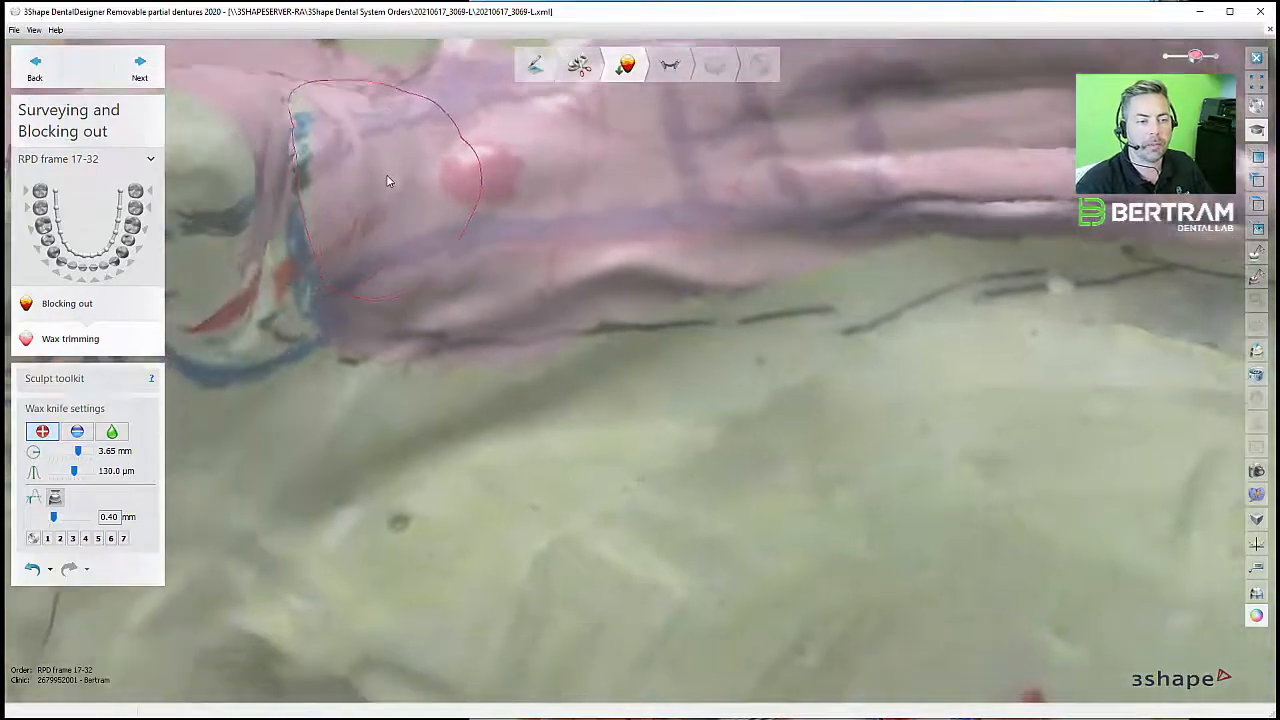
mouse_move(388, 180)
left_mouse_down()
mouse_move(371, 168)
mouse_move(394, 253)
left_mouse_up()
middle_click_drag(450, 236, 428, 323)
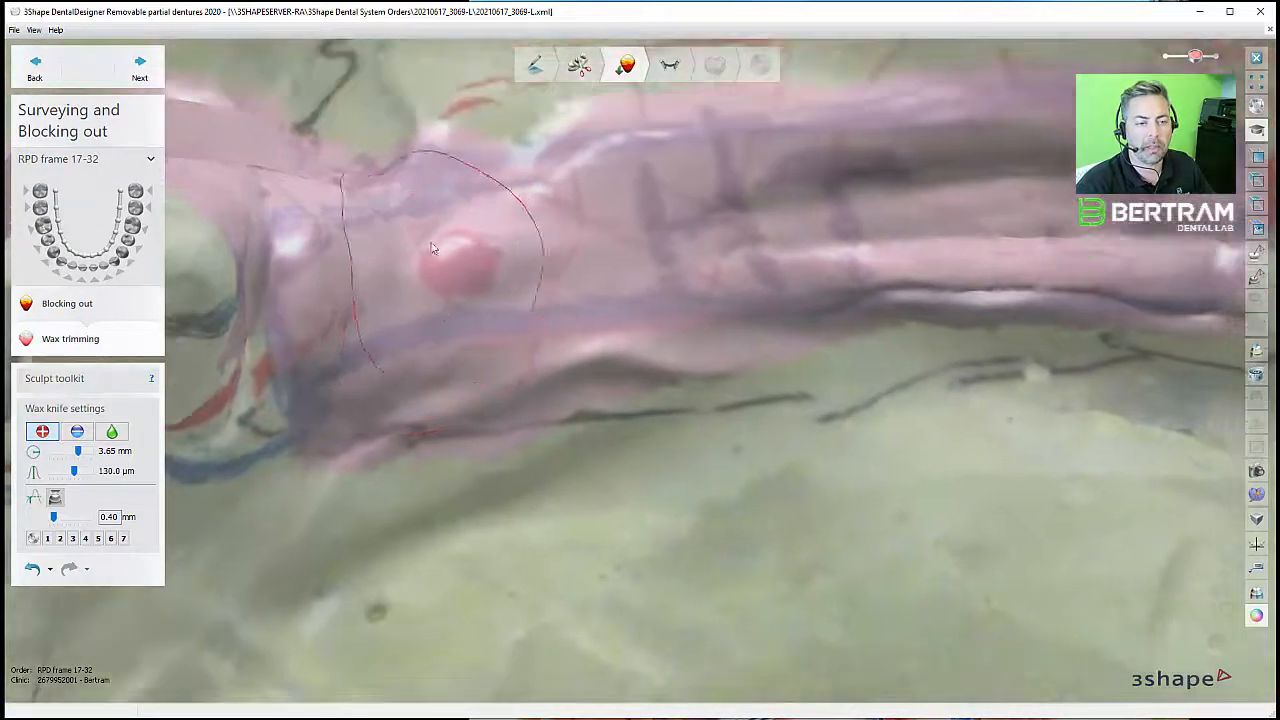
middle_click_drag(592, 155, 556, 192)
middle_click_drag(671, 175, 603, 214)
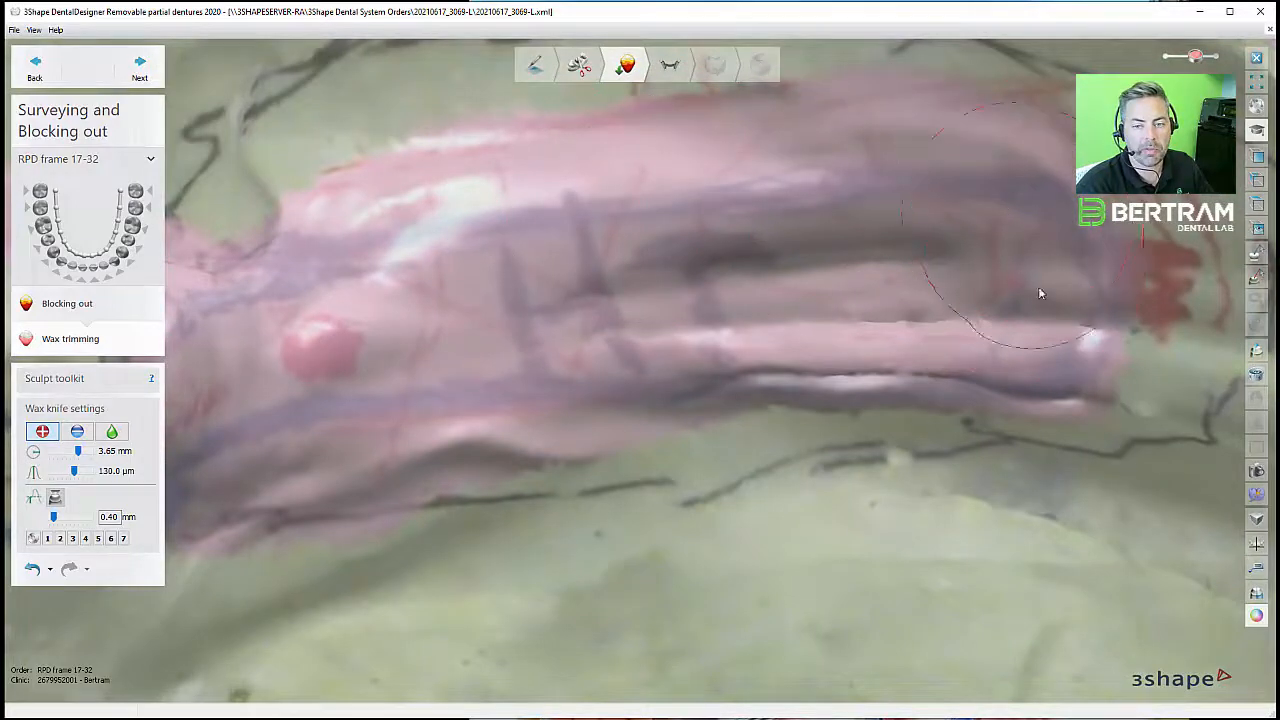
- Extend the wax around the saddle's far end and along its inner side back toward the abutment tooth
mouse_move(1036, 290)
right_mouse_down()
mouse_move(966, 251)
mouse_move(982, 276)
right_mouse_up()
mouse_move(982, 276)
left_mouse_down()
mouse_move(989, 353)
mouse_move(880, 406)
mouse_move(414, 429)
left_mouse_up()
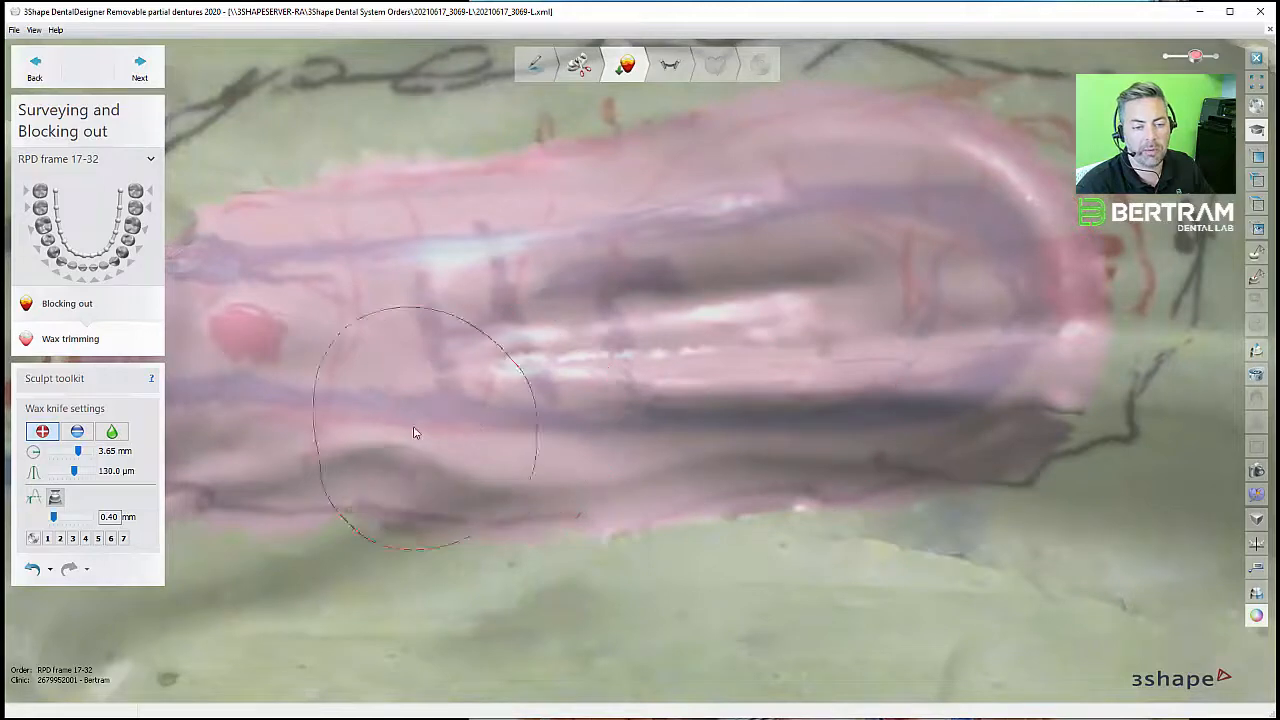
right_click_drag(557, 400, 763, 357)
left_click_drag(776, 367, 502, 379)
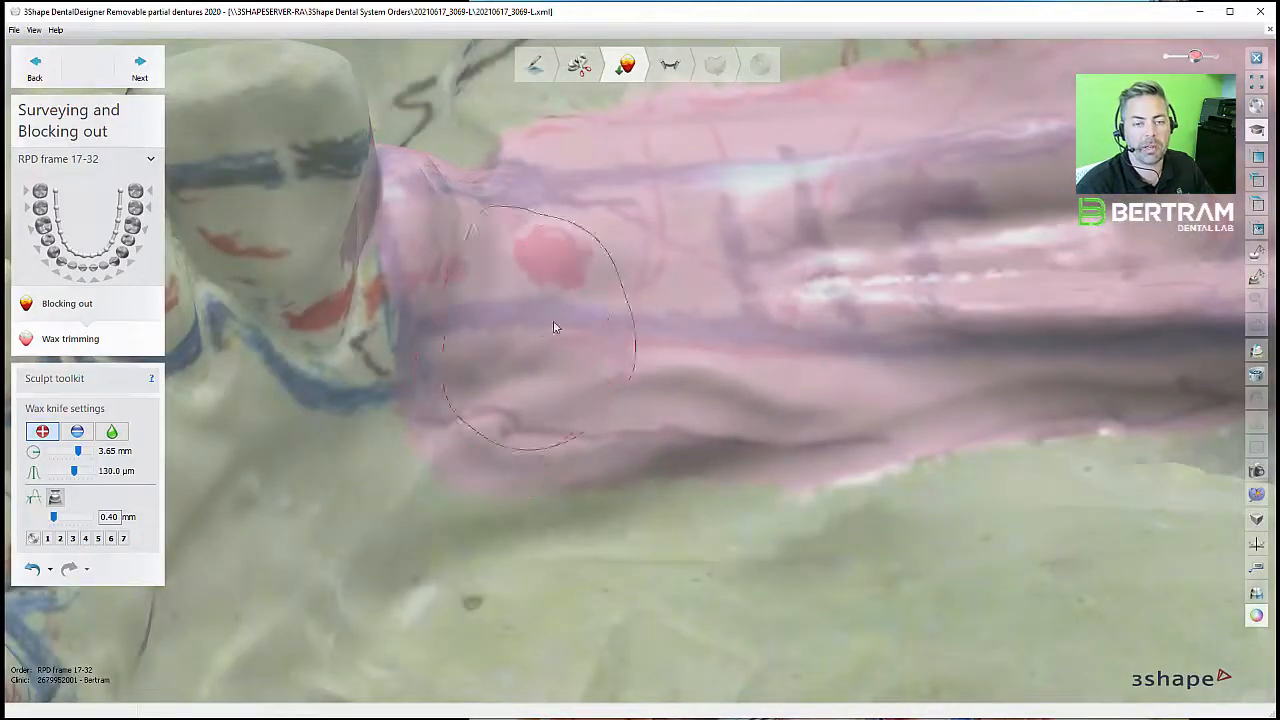
- Add wax on the outer side below the abutment tooth, raising the wax limit to 0.50 mm
mouse_move(553, 320)
right_mouse_down()
mouse_move(520, 330)
mouse_move(556, 375)
mouse_move(429, 319)
mouse_move(491, 320)
mouse_move(623, 366)
mouse_move(611, 326)
right_mouse_up()
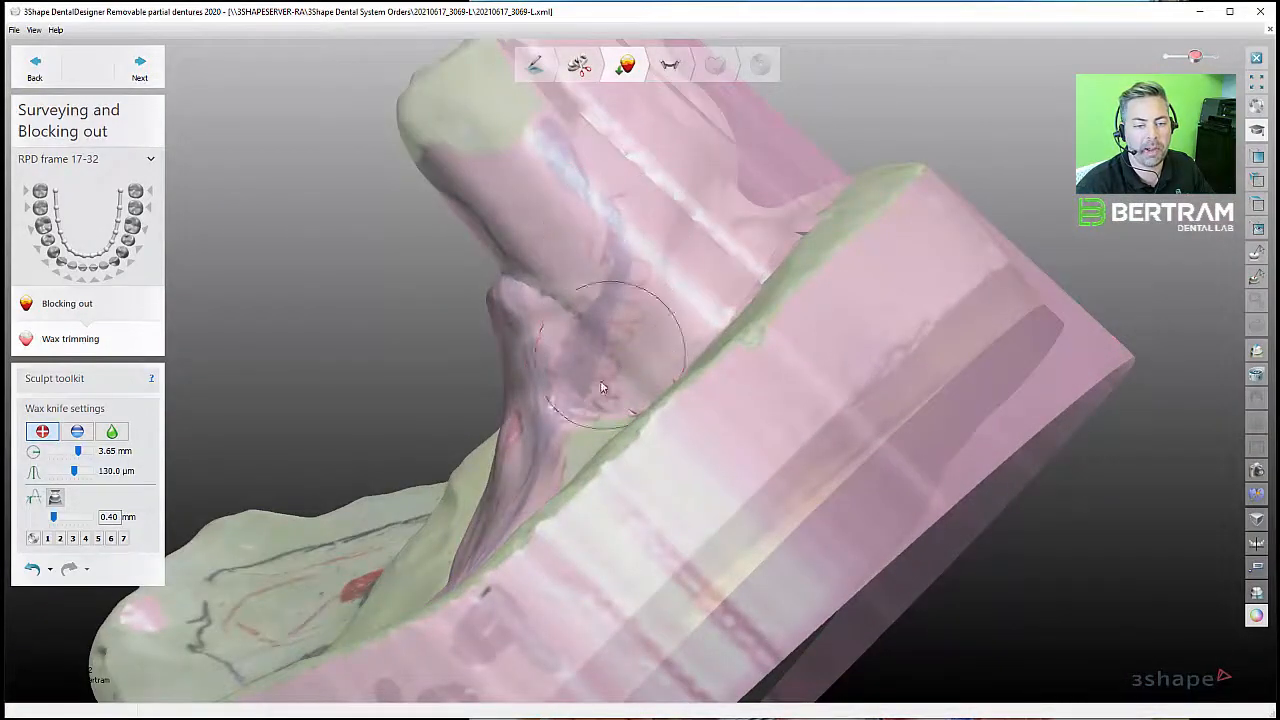
mouse_move(600, 374)
left_mouse_down()
mouse_move(584, 308)
mouse_move(583, 361)
mouse_move(597, 373)
mouse_move(614, 250)
mouse_move(588, 335)
mouse_move(602, 341)
left_mouse_up()
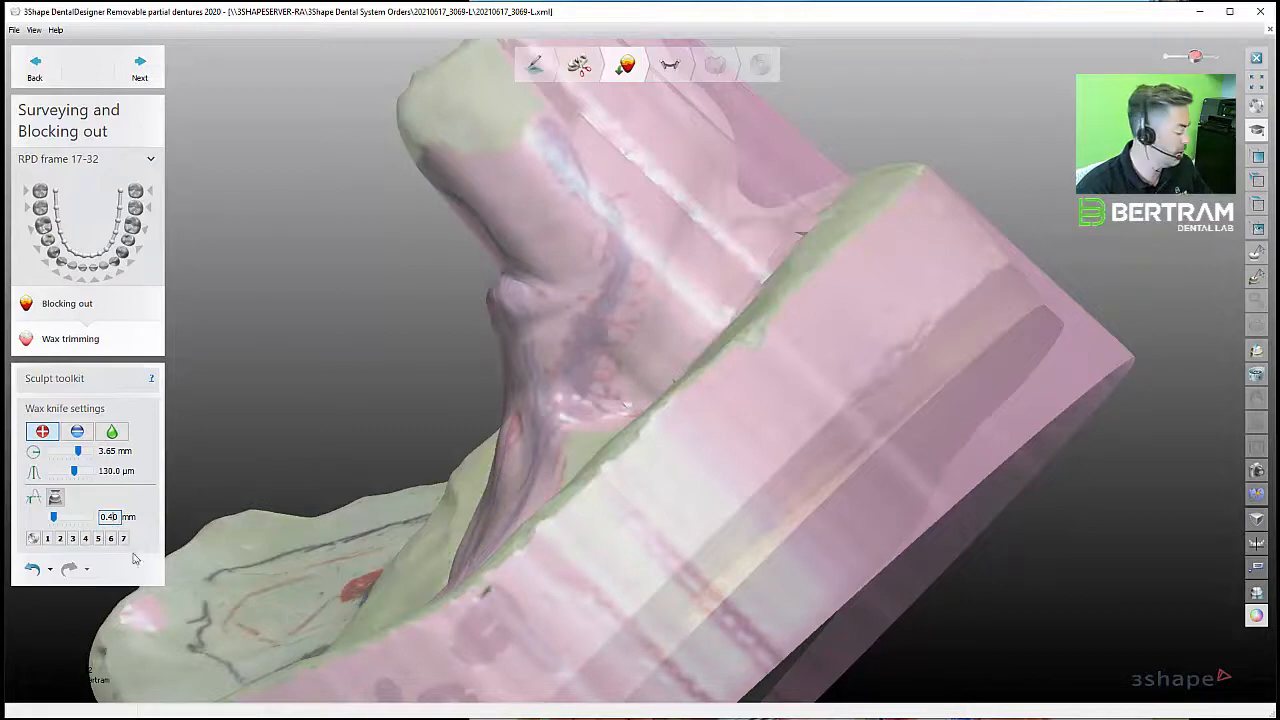
type("5")
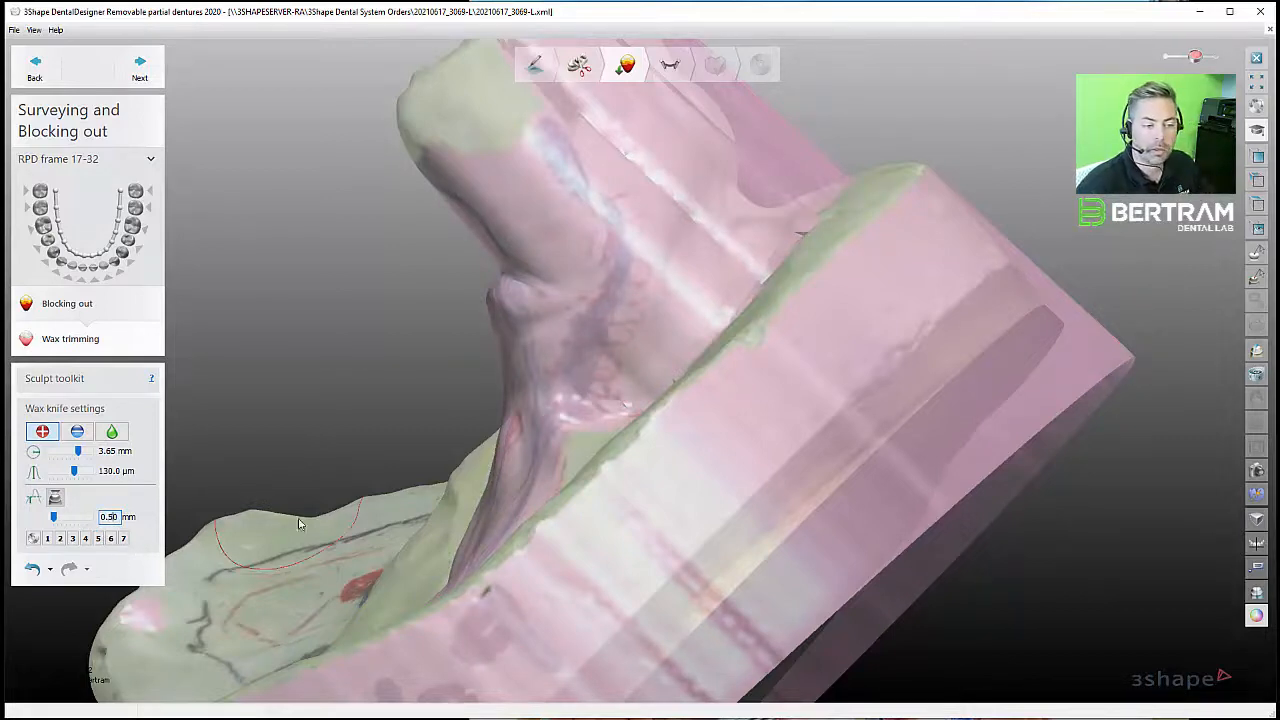
mouse_move(584, 365)
left_mouse_down()
mouse_move(603, 338)
mouse_move(613, 267)
mouse_move(577, 403)
mouse_move(612, 312)
left_mouse_up()
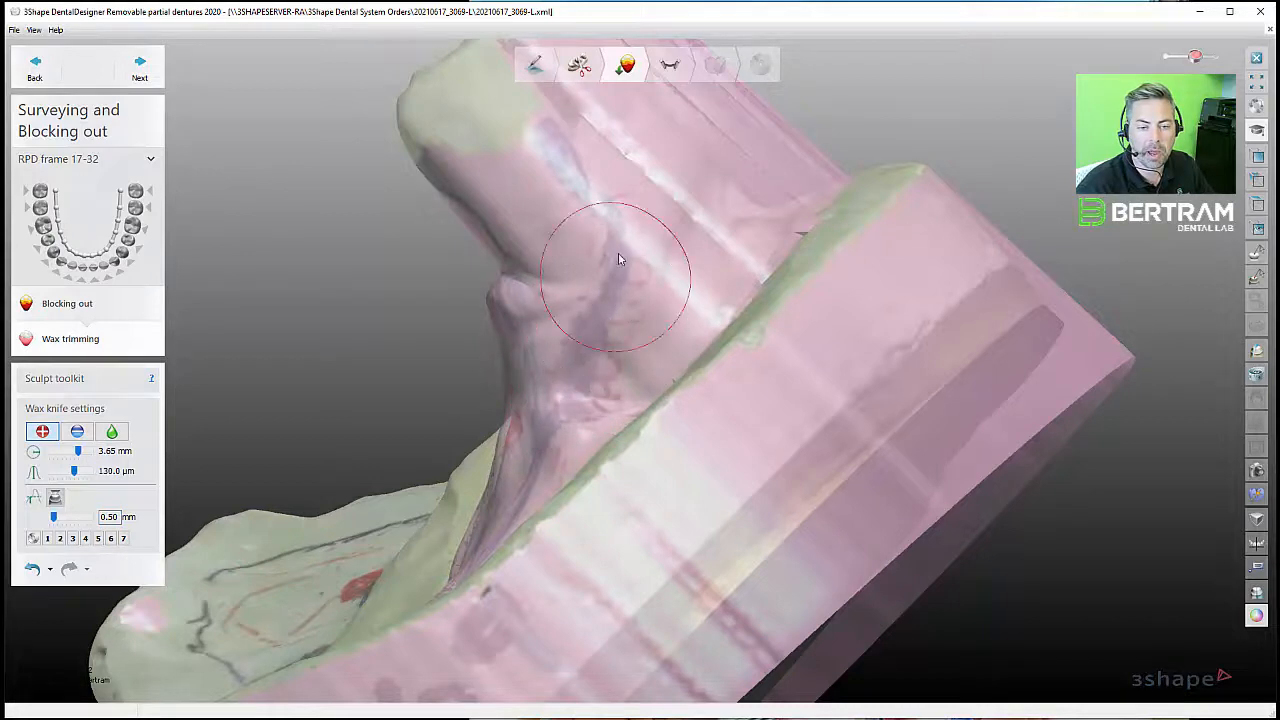
- Trim the wax off the blue mark on the abutment tooth with a 2.75 mm knife, and compare the undercut colors with the scan texture
right_click_drag(619, 254, 593, 319)
scroll(514, 391, "up", 3)
scroll(410, 406, "down", 3, "shift")
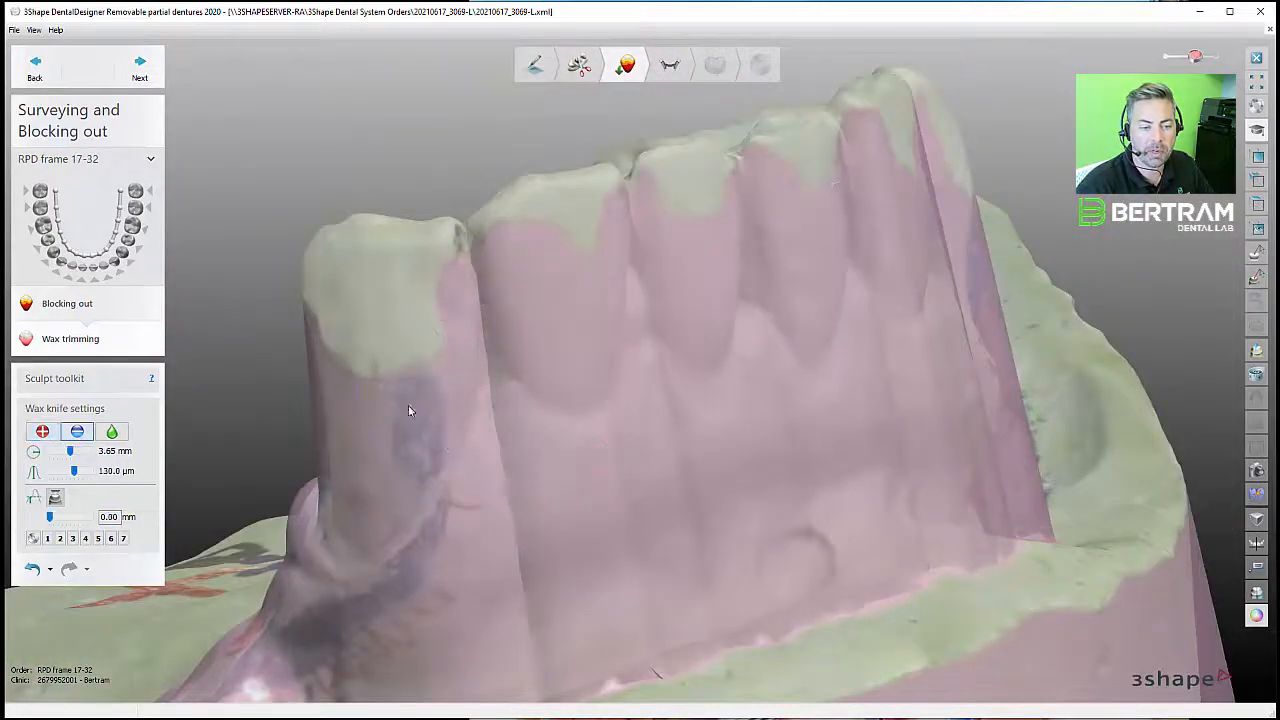
mouse_move(410, 406)
left_mouse_down("shift")
mouse_move(413, 462)
mouse_move(434, 332)
mouse_move(422, 402)
left_mouse_up("shift")
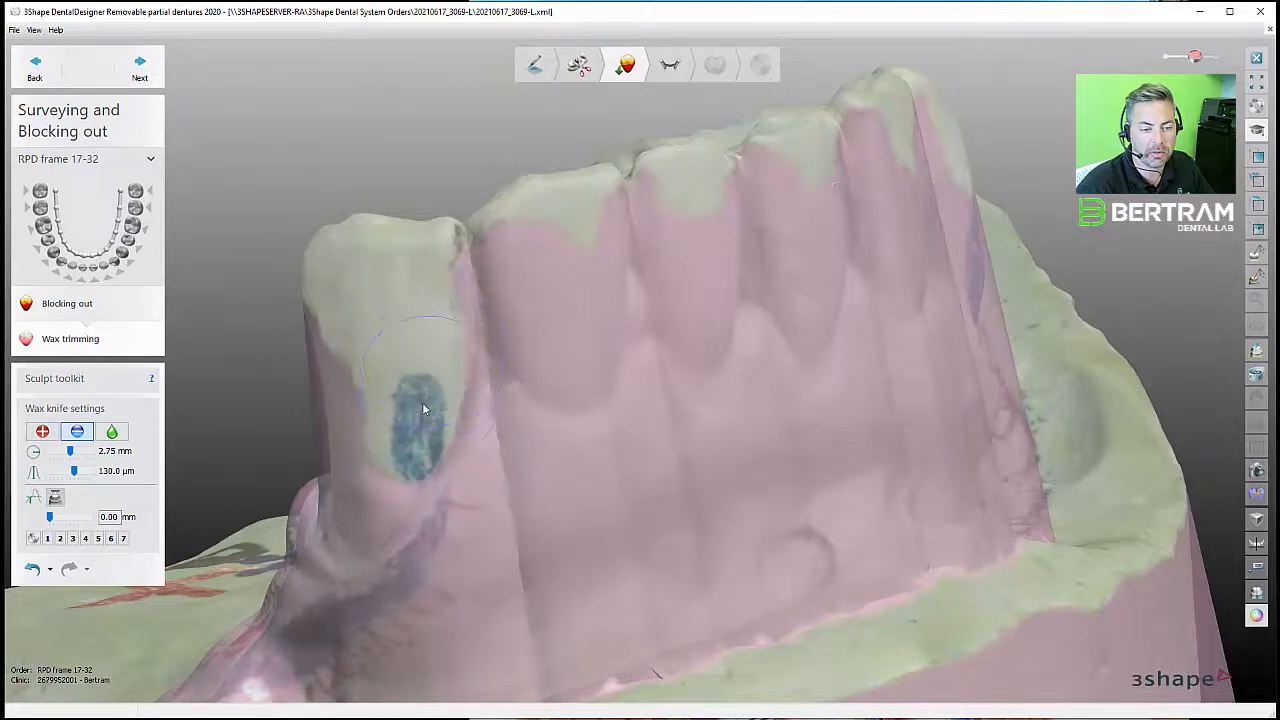
left_click(1262, 620)
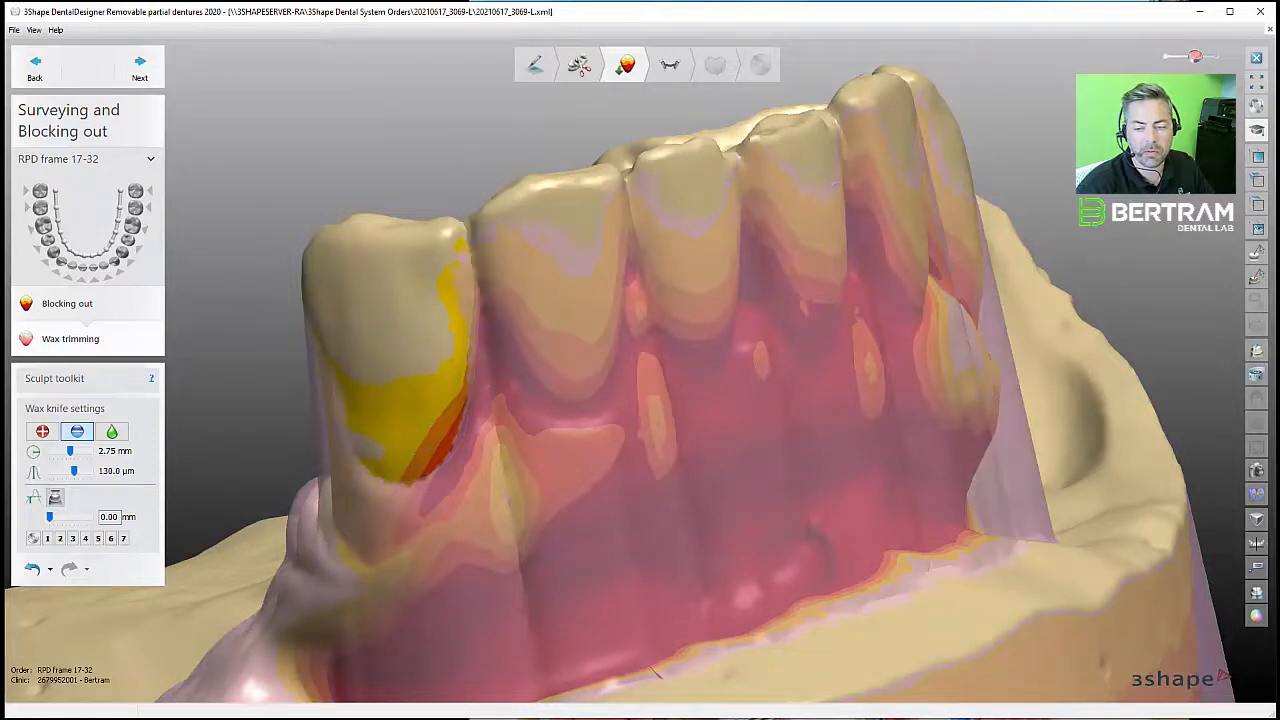
left_click(1257, 616)
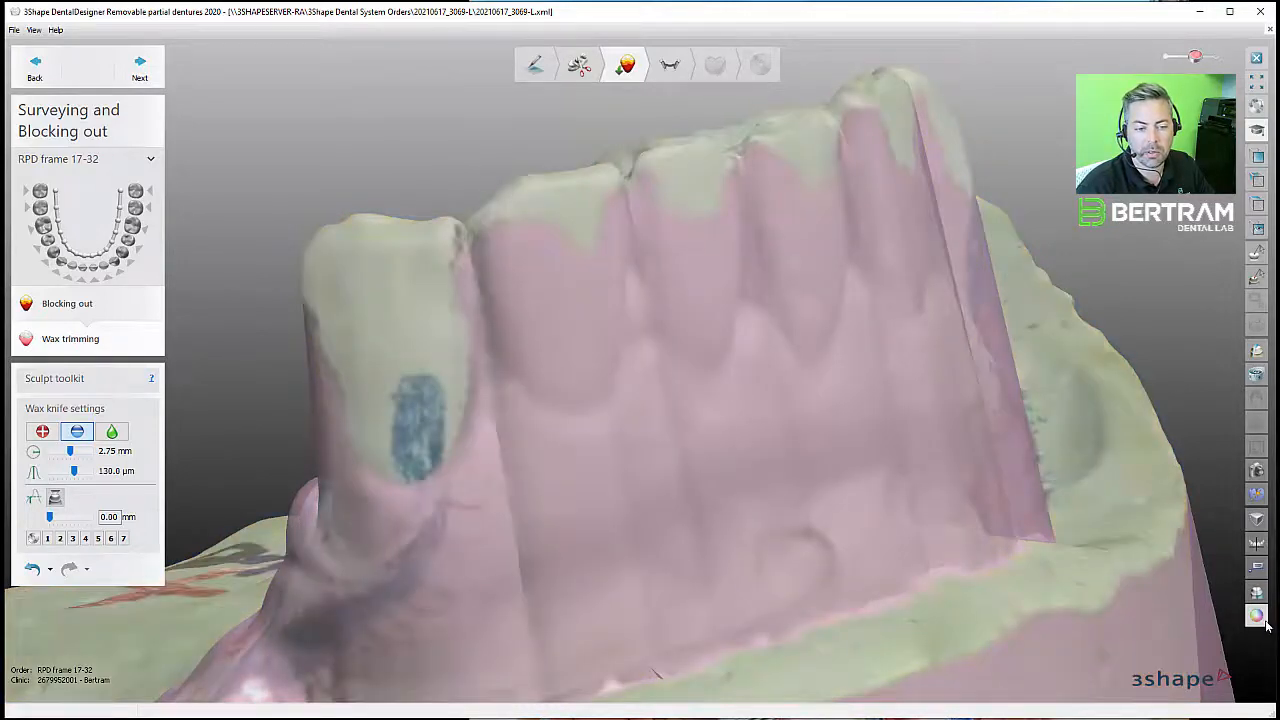
left_click(1257, 616)
left_click(1257, 617)
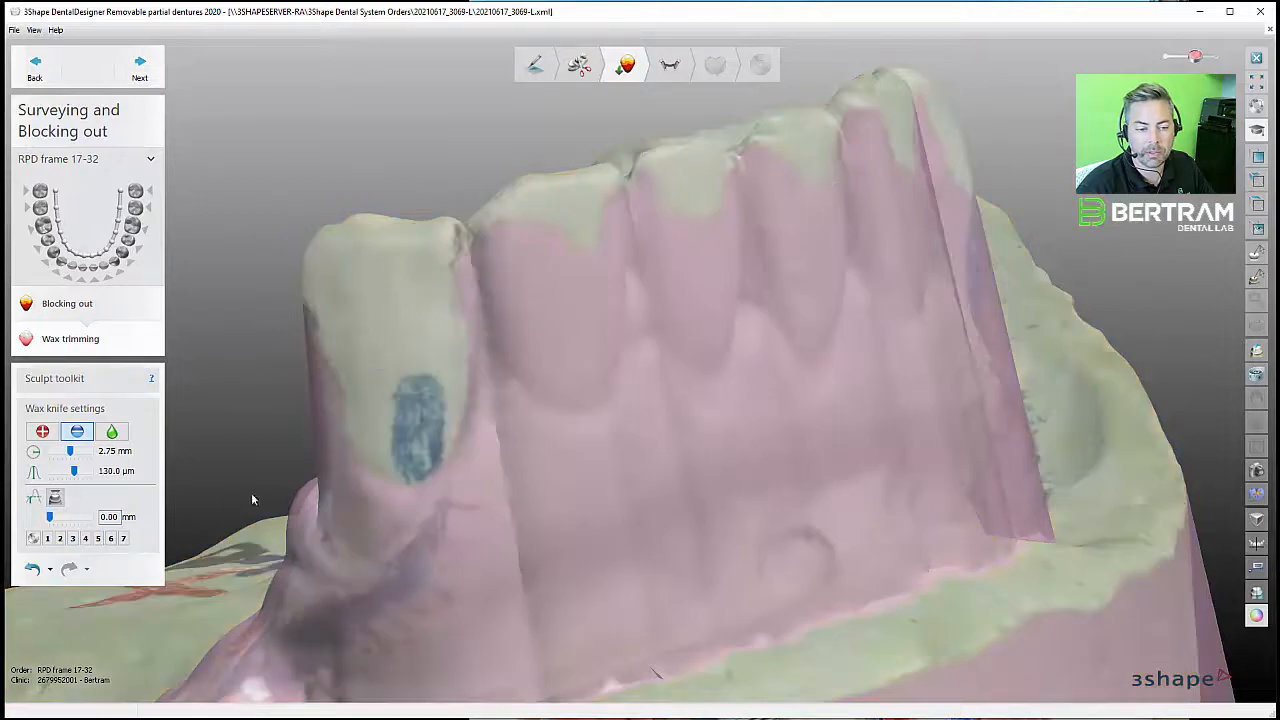
- Refine the wax edge below the blue mark on the abutment tooth with a 1.85 mm knife by adding, smoothing and trimming
key("1")
scroll(430, 485, "up", 1)
left_click(430, 486)
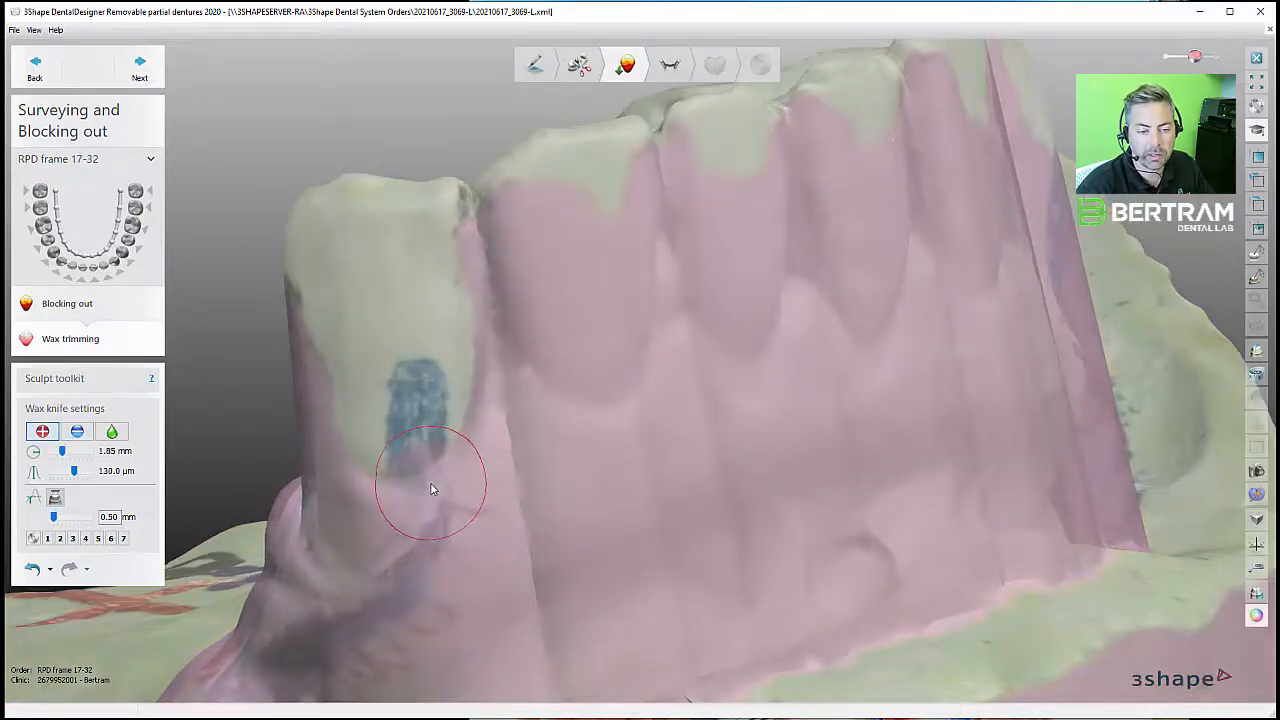
key("3")
mouse_move(431, 491)
left_mouse_down()
mouse_move(447, 487)
mouse_move(422, 506)
left_mouse_up()
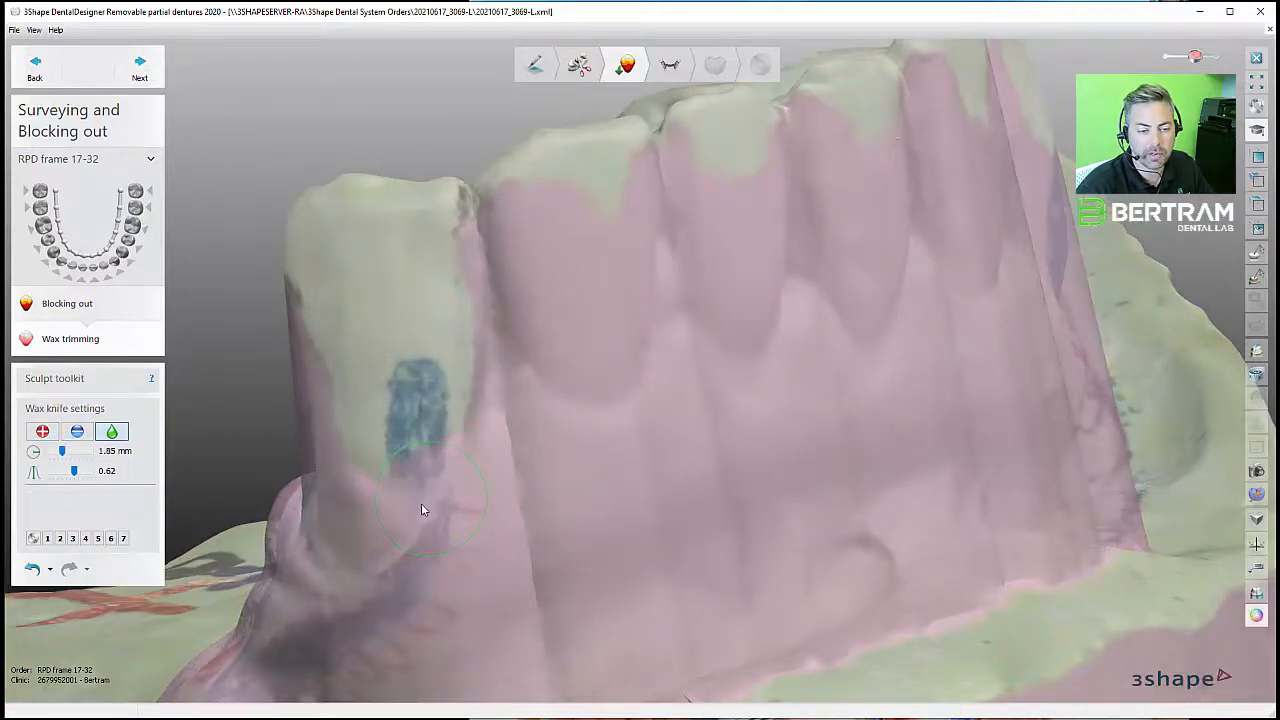
key("2")
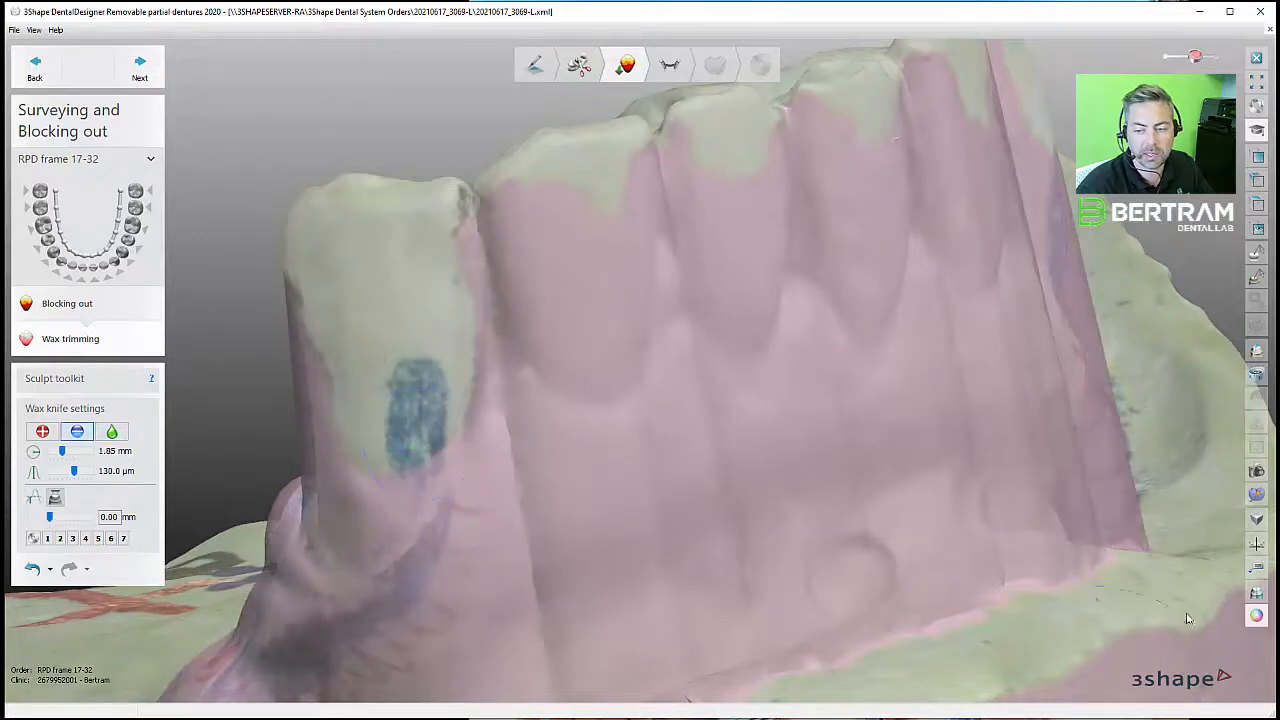
- Compare the undercut colors with the scan texture, and smooth the wax over the saddle ridge with a 2.75 mm knife
left_click(1254, 618)
left_click(1254, 624)
scroll(497, 497, "down", 4)
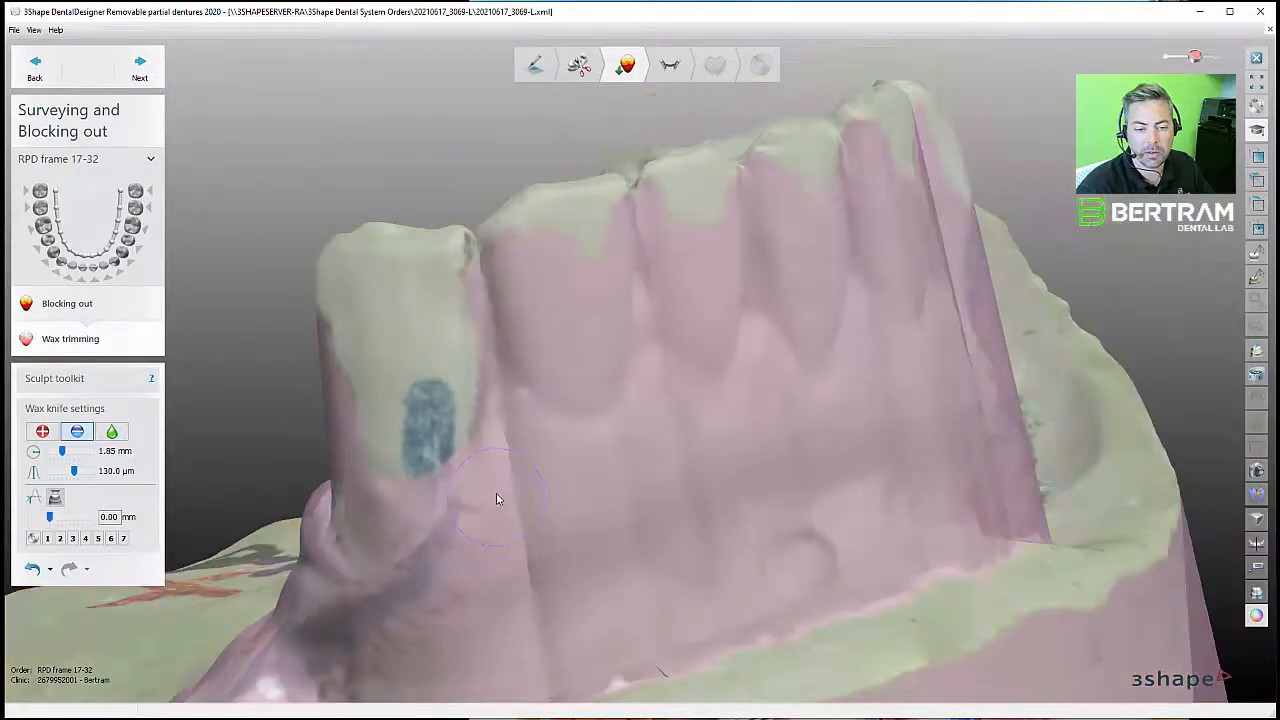
right_click_drag(497, 497, 670, 536)
scroll(670, 536, "up", 4)
key("3")
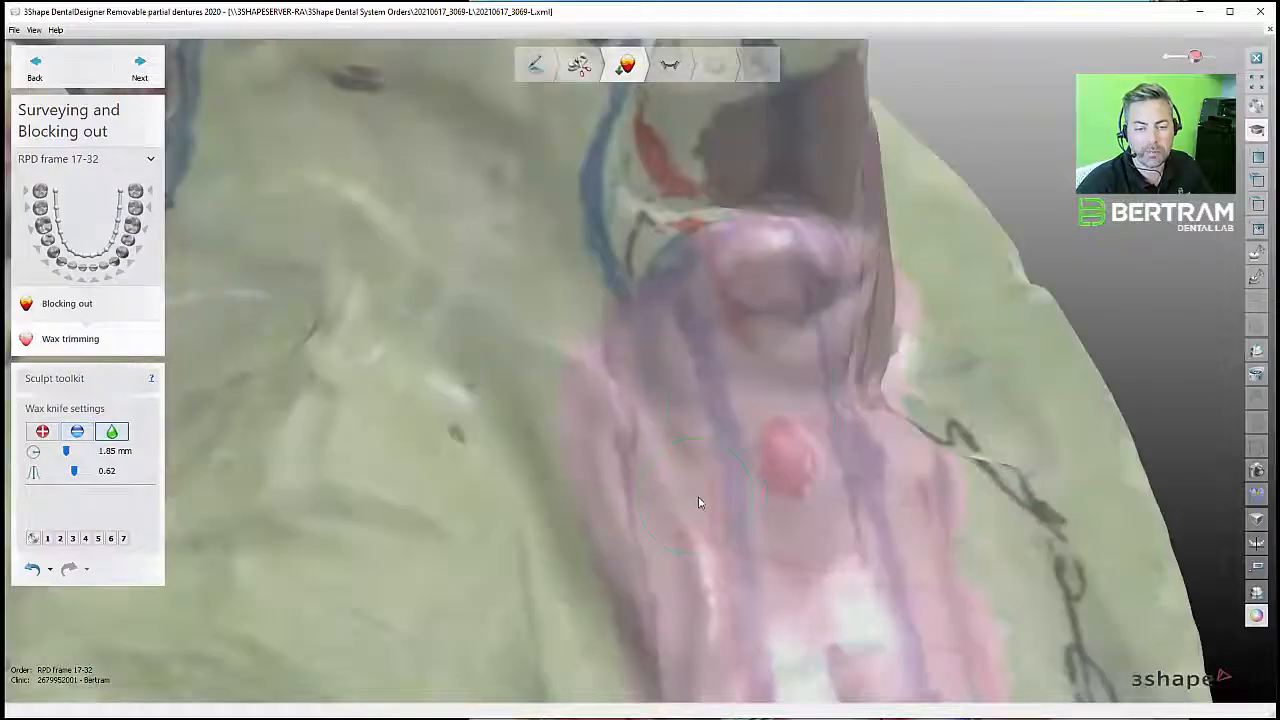
scroll(702, 503, "up", 3, "shift")
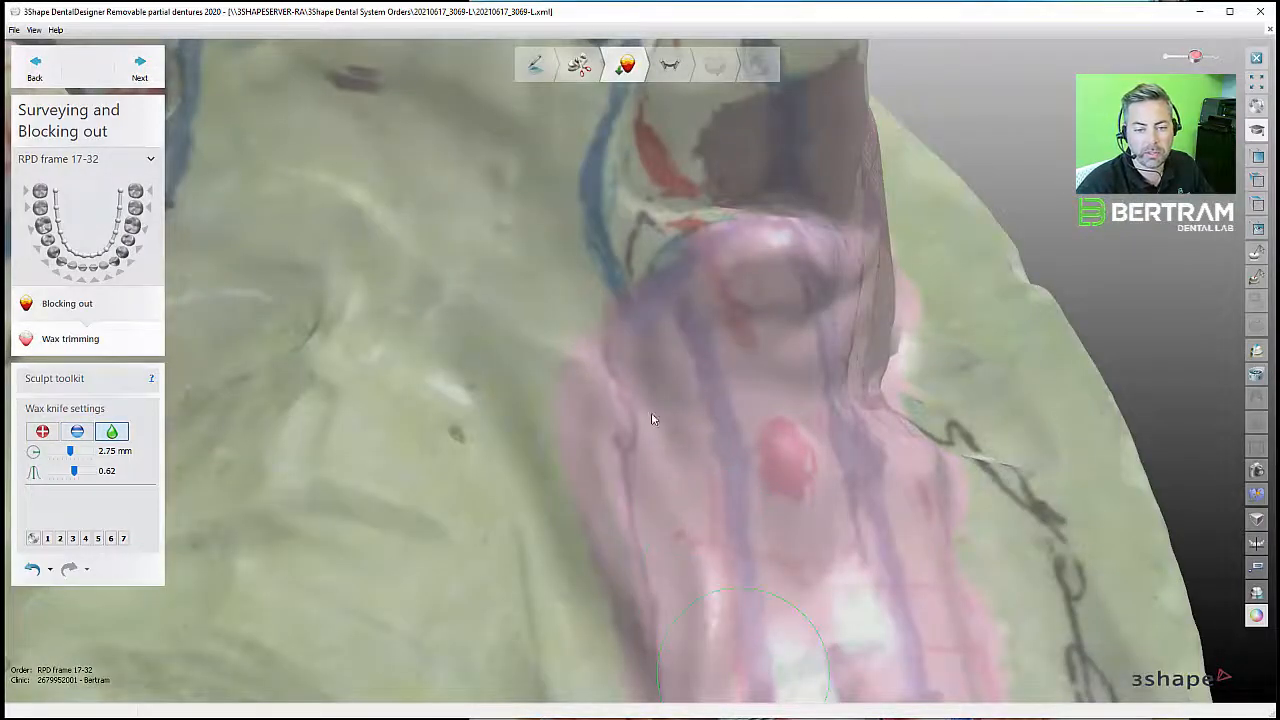
mouse_move(651, 415)
right_mouse_down()
mouse_move(713, 491)
mouse_move(600, 314)
mouse_move(598, 389)
mouse_move(592, 378)
right_mouse_up()
mouse_move(572, 328)
left_mouse_down()
mouse_move(677, 348)
mouse_move(872, 425)
left_mouse_up()
mouse_move(812, 301)
left_mouse_down()
mouse_move(914, 440)
mouse_move(711, 380)
mouse_move(1120, 469)
mouse_move(1063, 387)
left_mouse_up()
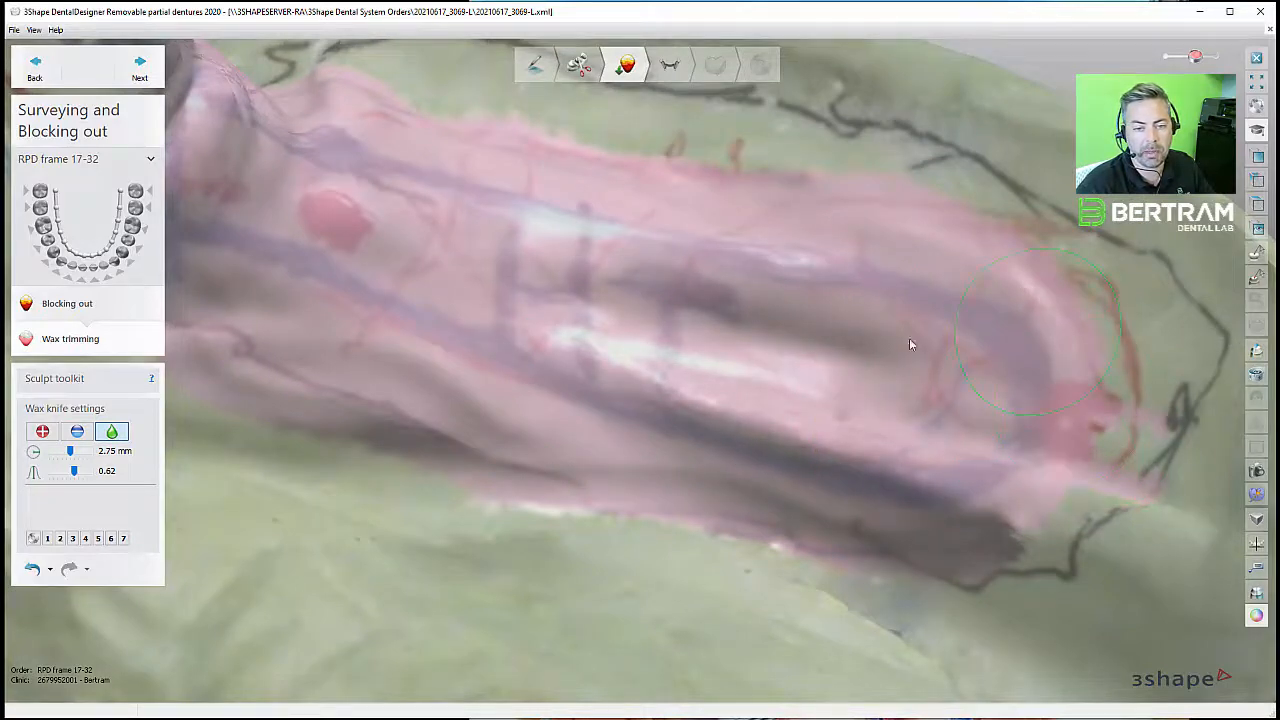
- Trim the wax off the blue connector line on the inner side of the abutment tooth with a 1.85 mm knife
scroll(911, 344, "down", 5)
right_click_drag(763, 329, 686, 395)
scroll(583, 406, "up", 5)
right_click_drag(583, 406, 570, 405)
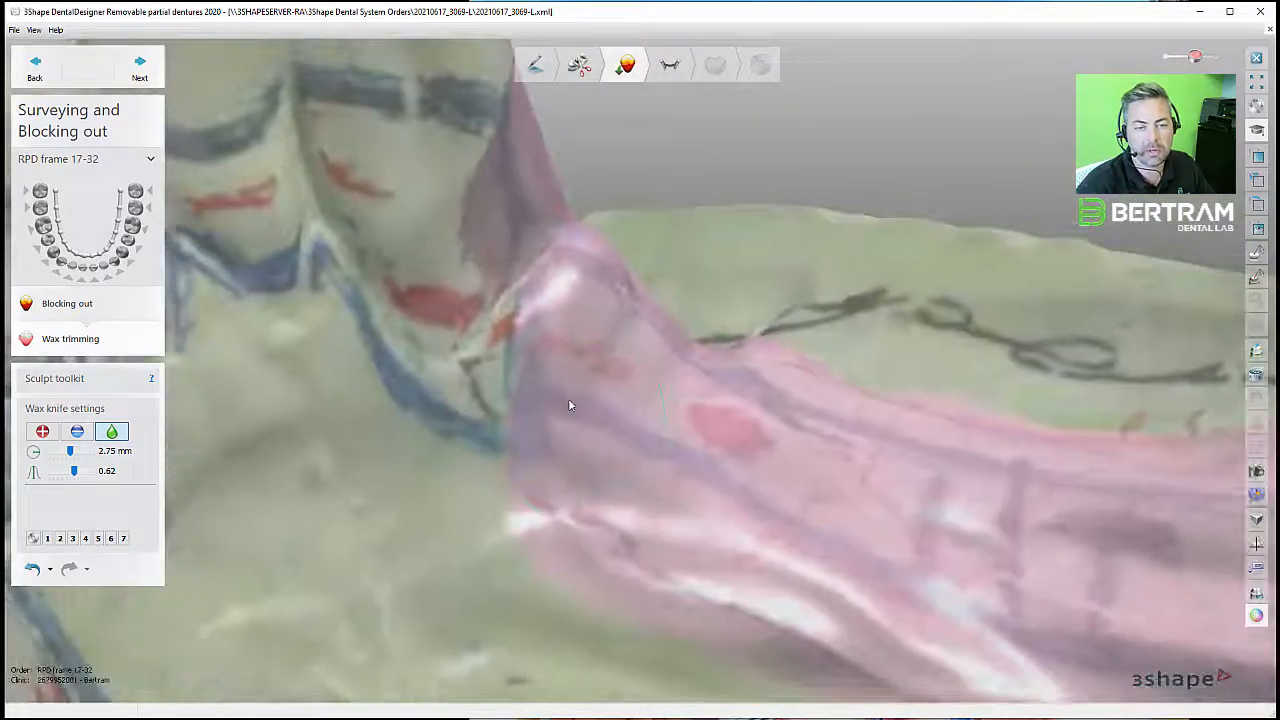
key("2")
mouse_move(488, 424)
left_mouse_down()
mouse_move(502, 478)
mouse_move(484, 372)
left_mouse_up()
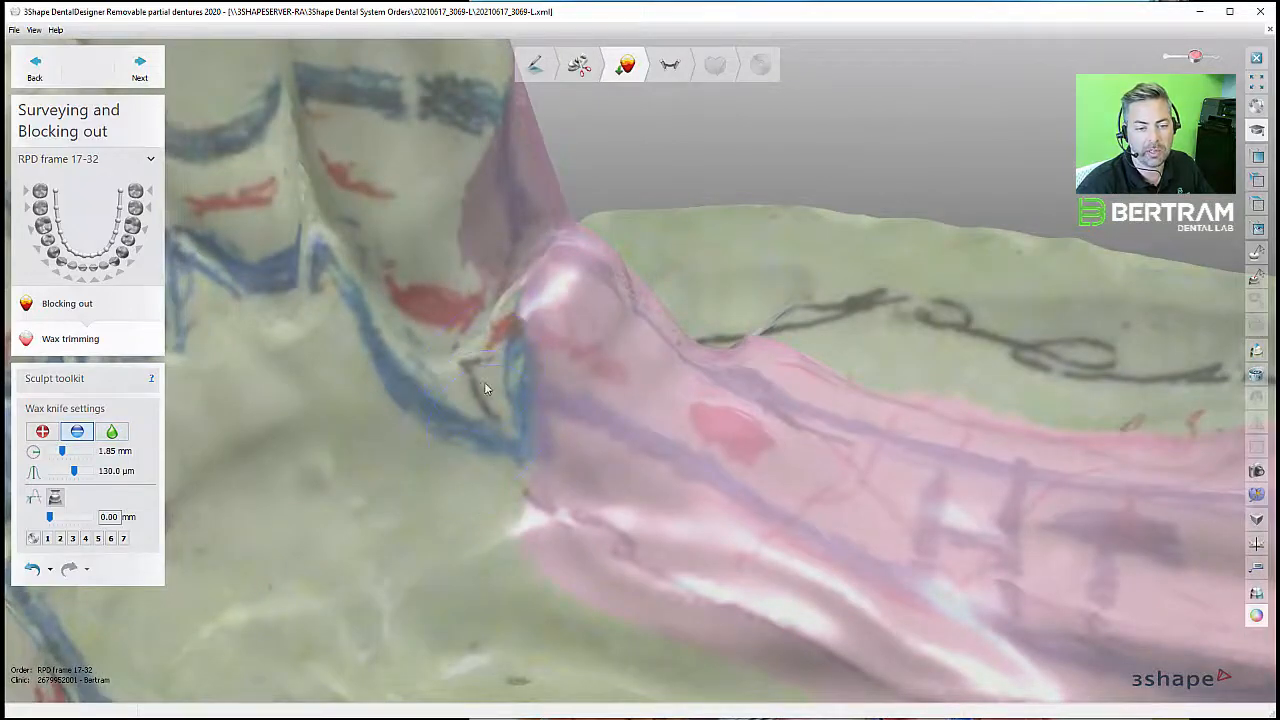
- Reduce the knife to 1.40 mm, smooth the wax along the inner gum line between the front teeth, and inspect the whole model
scroll(495, 394, "down", 3, "ctrl")
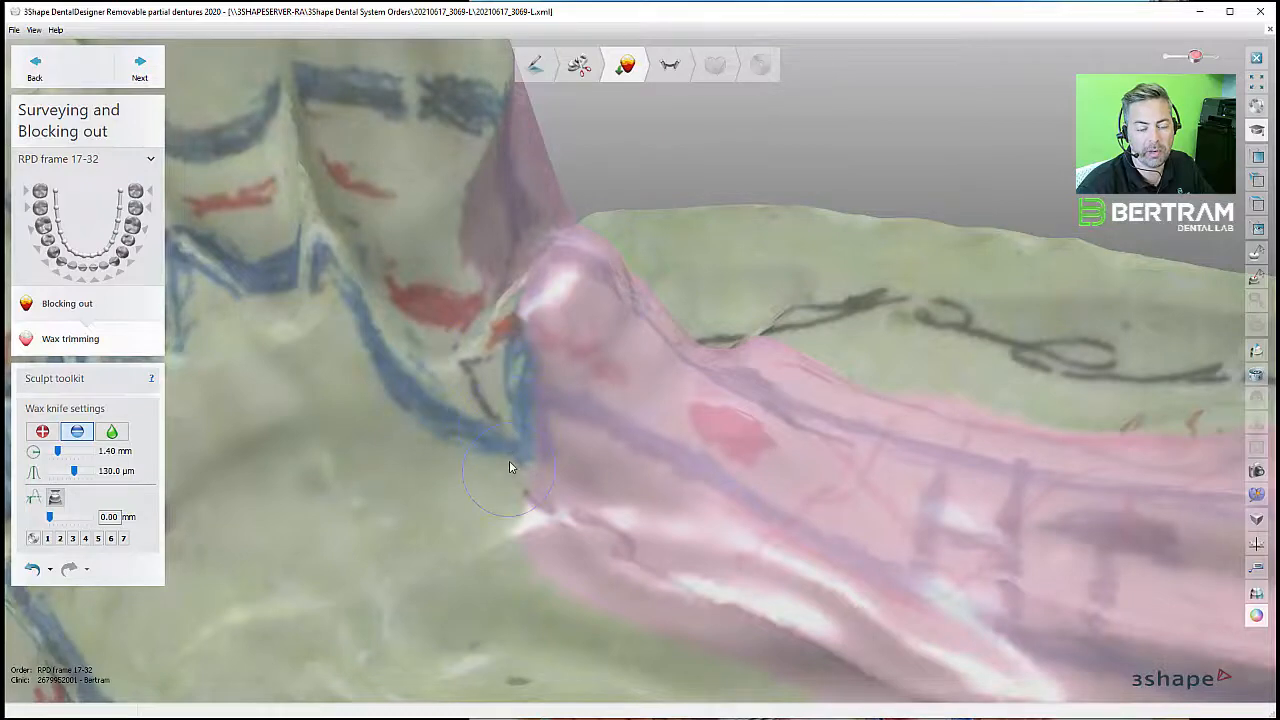
right_click_drag(509, 468, 502, 311)
right_click_drag(516, 397, 433, 448)
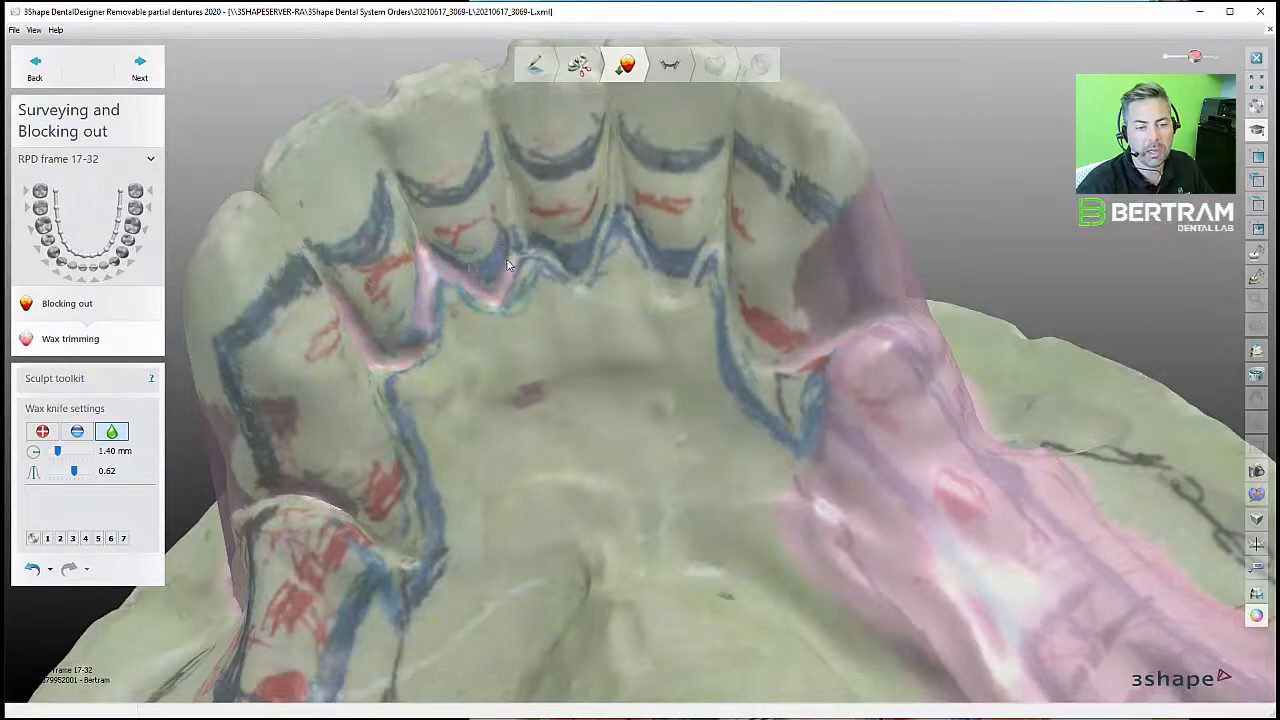
left_click_drag(508, 265, 541, 268)
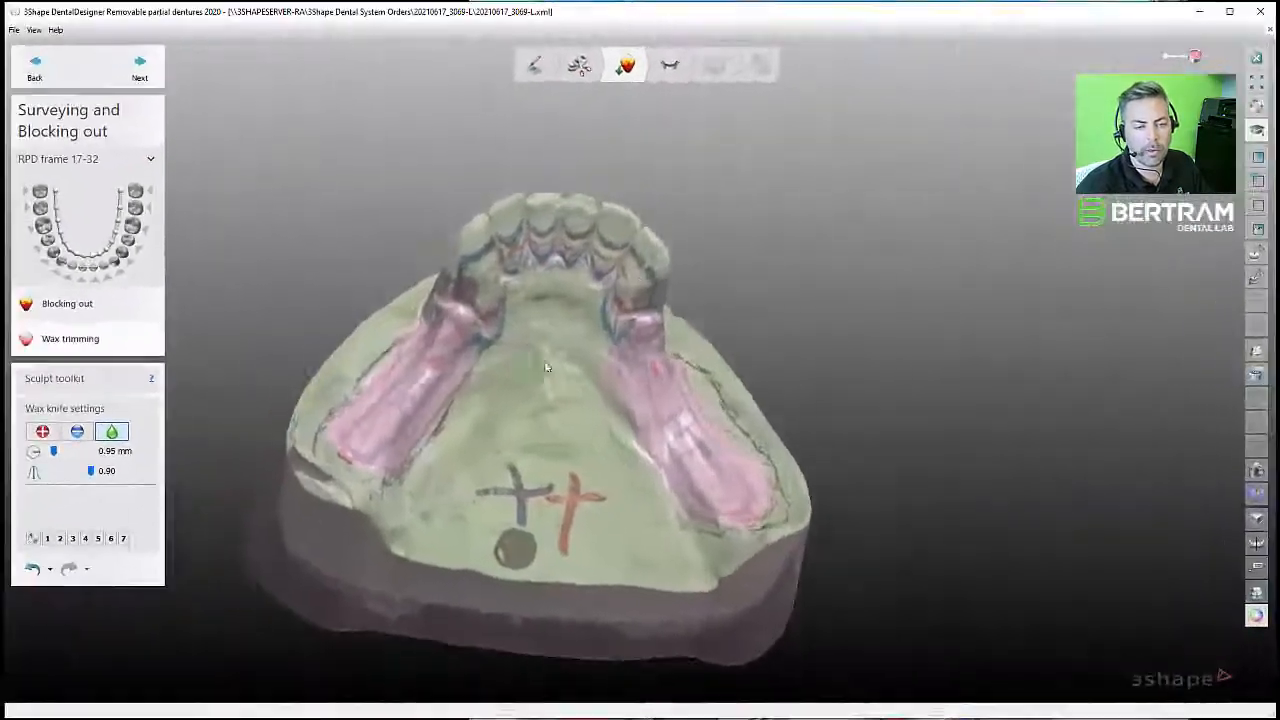
mouse_move(515, 345)
right_mouse_down()
mouse_move(550, 378)
mouse_move(546, 361)
mouse_move(480, 343)
mouse_move(520, 346)
mouse_move(495, 335)
right_mouse_up()
scroll(546, 361, "up", 2)
scroll(548, 364, "up", 2)
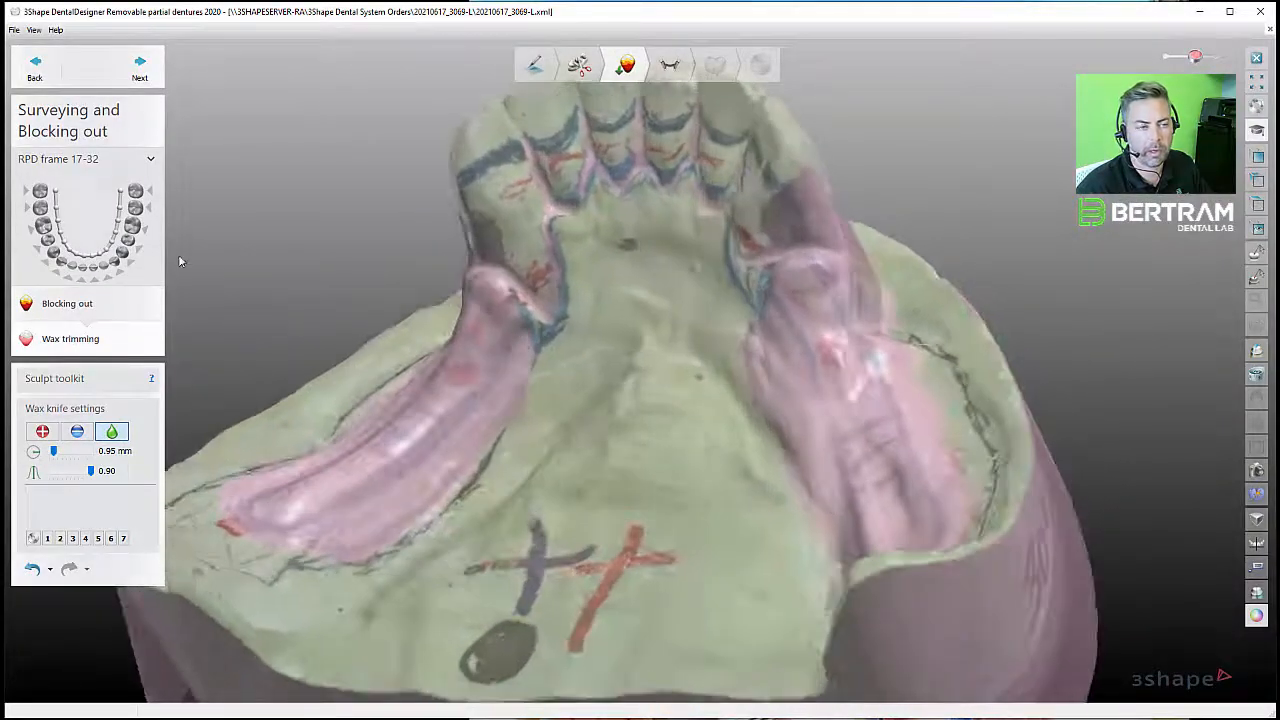
- Proceed to RPD design, choose the Mesh-BDL retention grid, and make the wax translucent so the saddle markings show
left_click(140, 66)
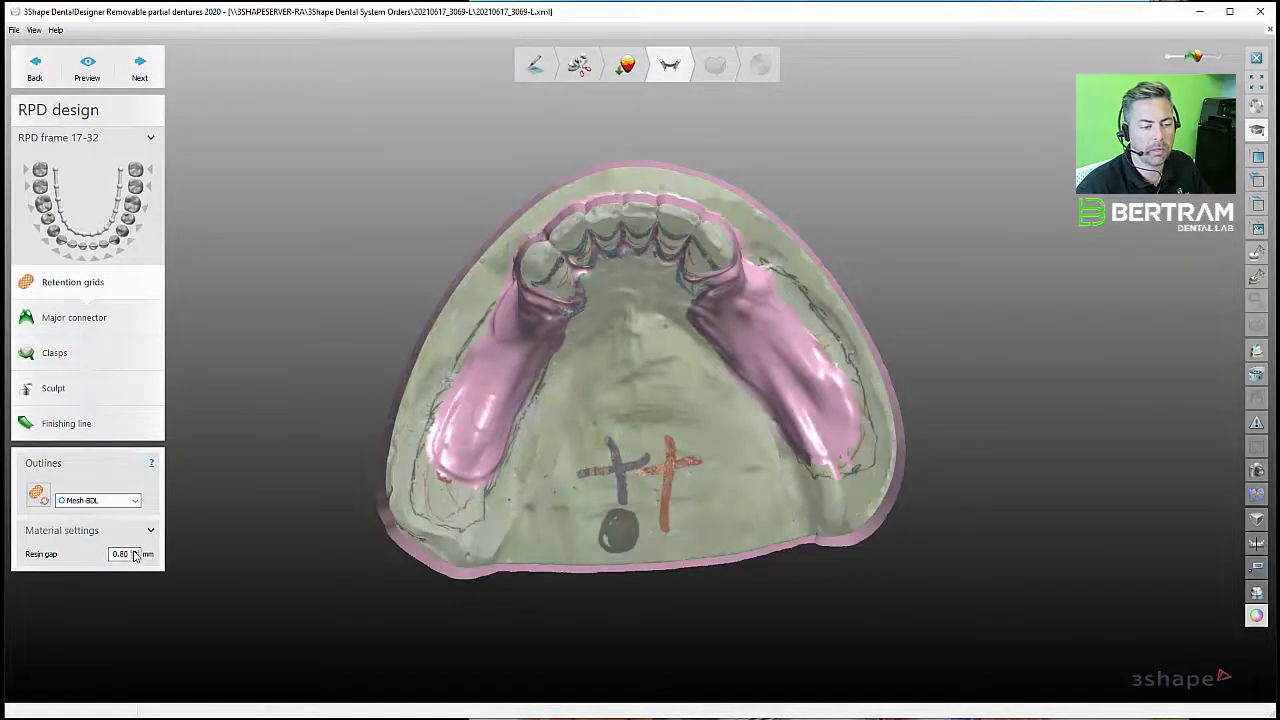
left_click(72, 501)
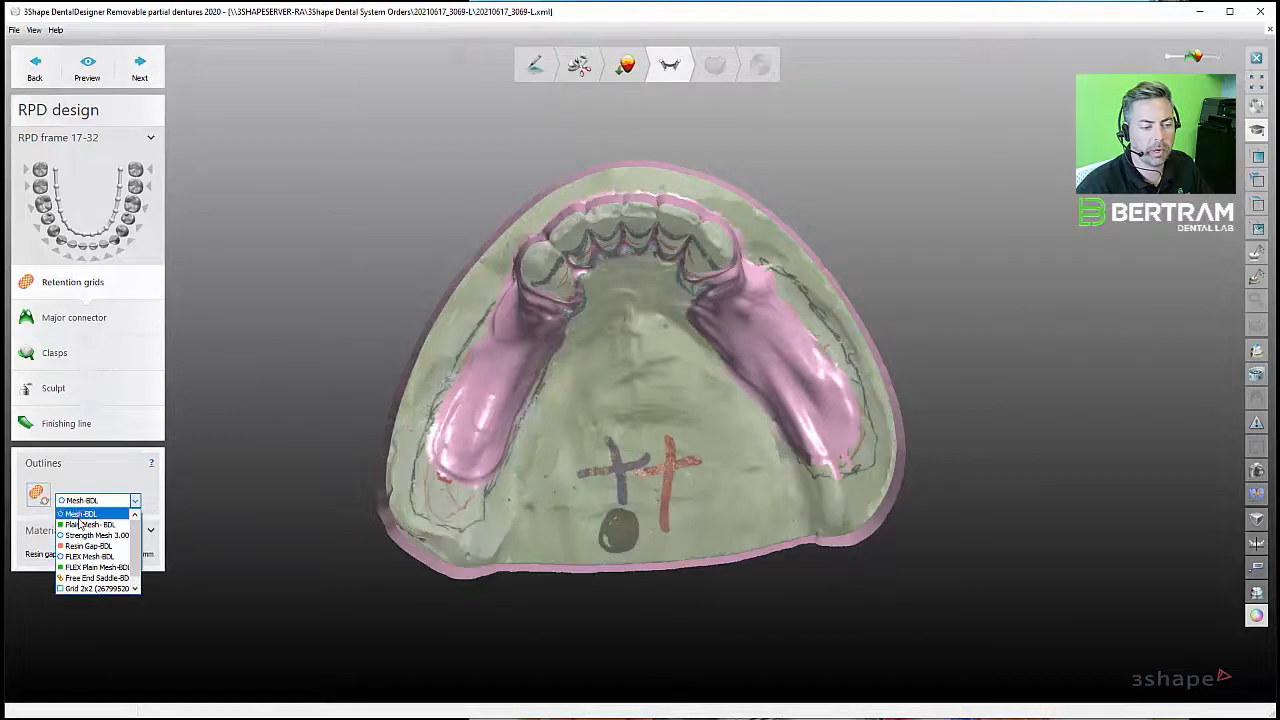
left_click(80, 515)
right_click_drag(568, 468, 557, 399)
scroll(555, 399, "up", 5)
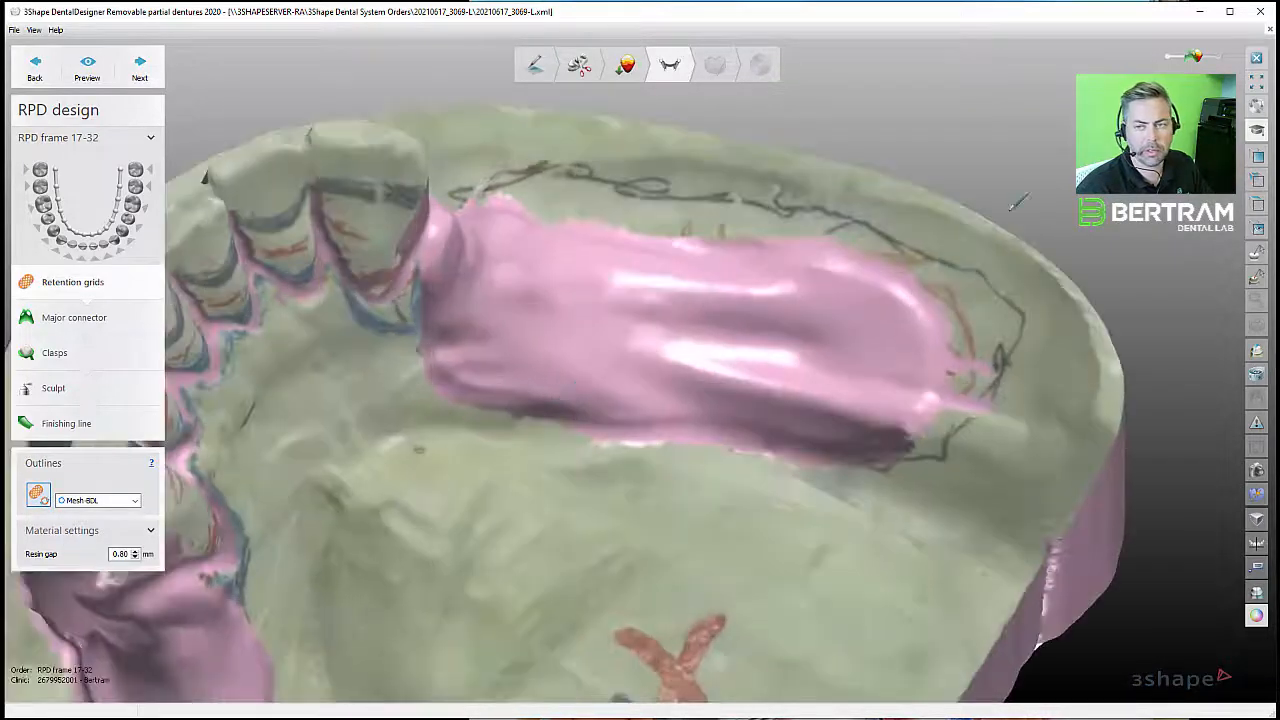
left_click_drag(1190, 59, 1204, 57)
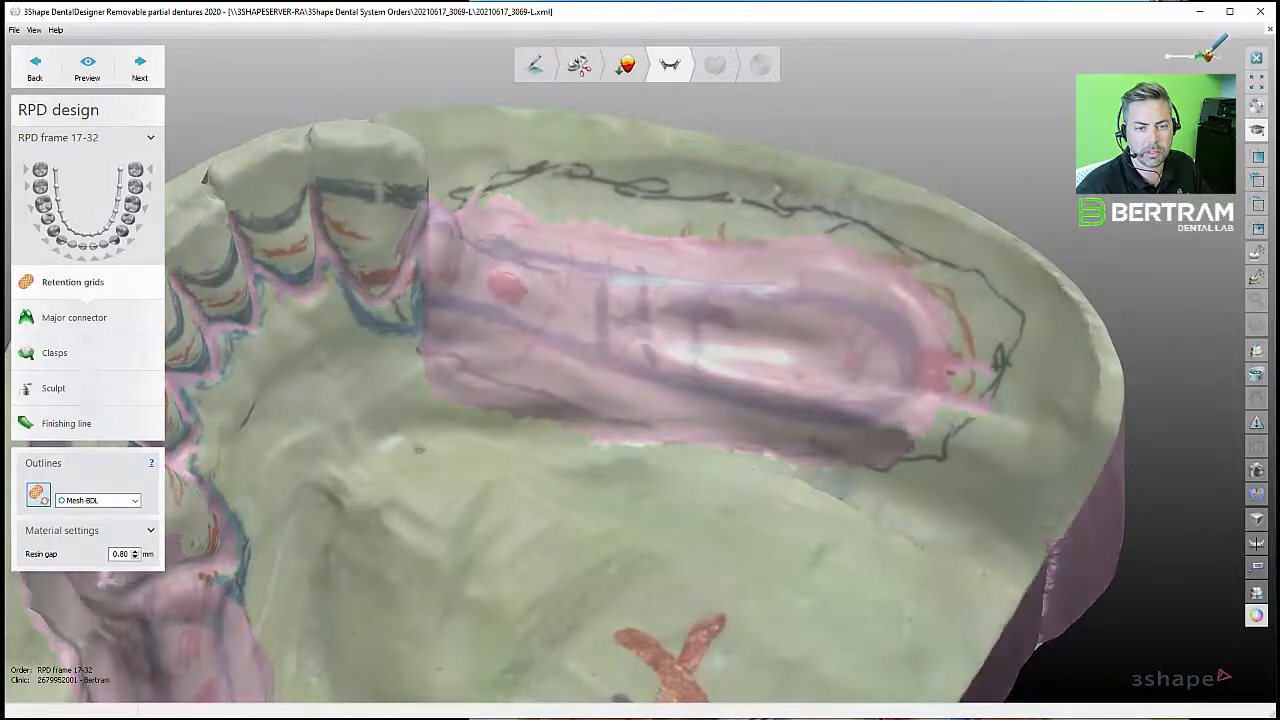
scroll(566, 300, "up", 5)
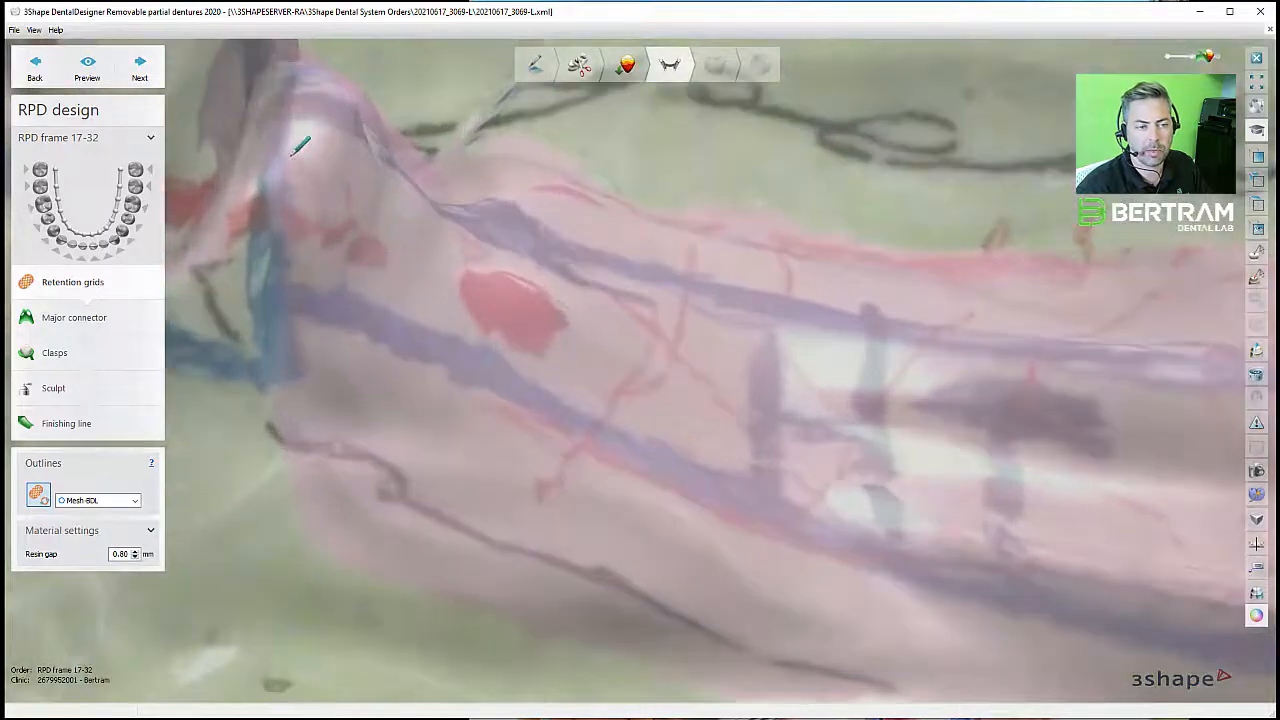
- Trace the retention grid outline along the saddle's inner blue line from the abutment tooth toward the far end
left_click(418, 333)
middle_click_drag(418, 333, 376, 308)
left_click(429, 343)
left_click(554, 383)
middle_click_drag(554, 383, 312, 295)
left_click(571, 396)
left_click(757, 434)
left_click(869, 451)
left_click(1012, 401)
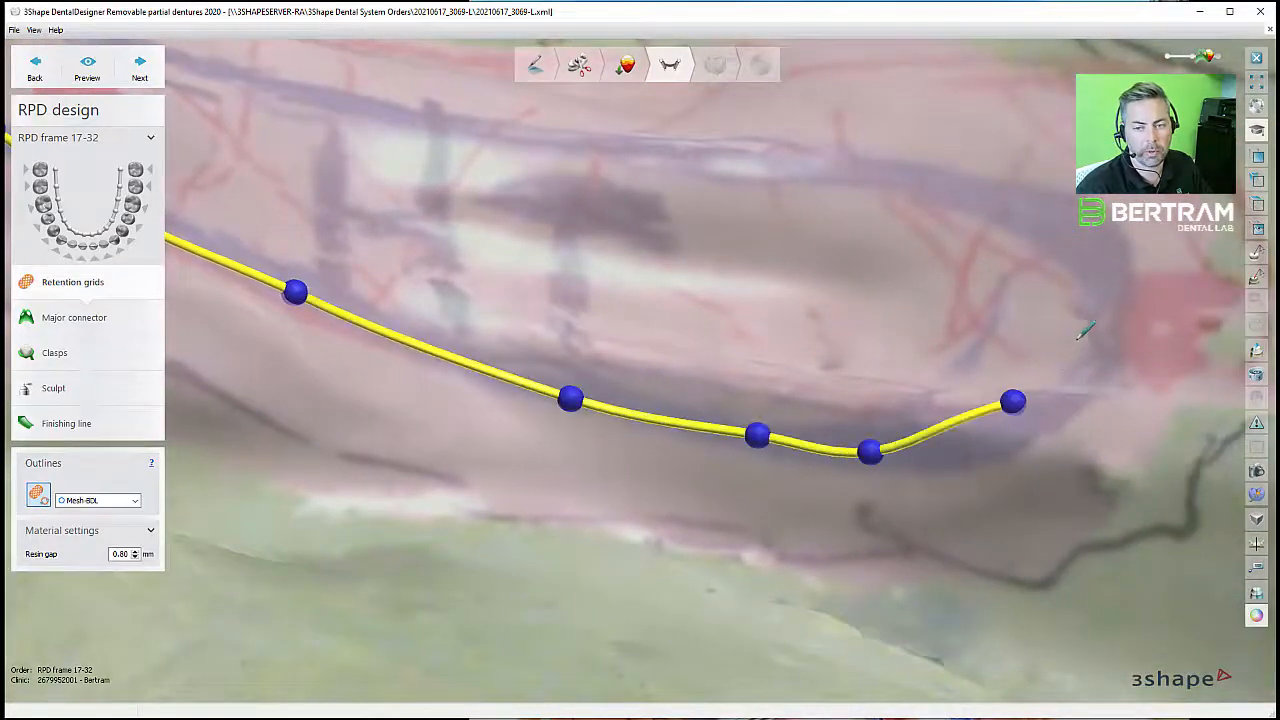
- Continue the retention grid outline around the saddle's far end and back along the outer blue line
left_click(1070, 350)
left_click(1062, 249)
middle_click_drag(1068, 244, 1083, 215)
left_click(949, 134)
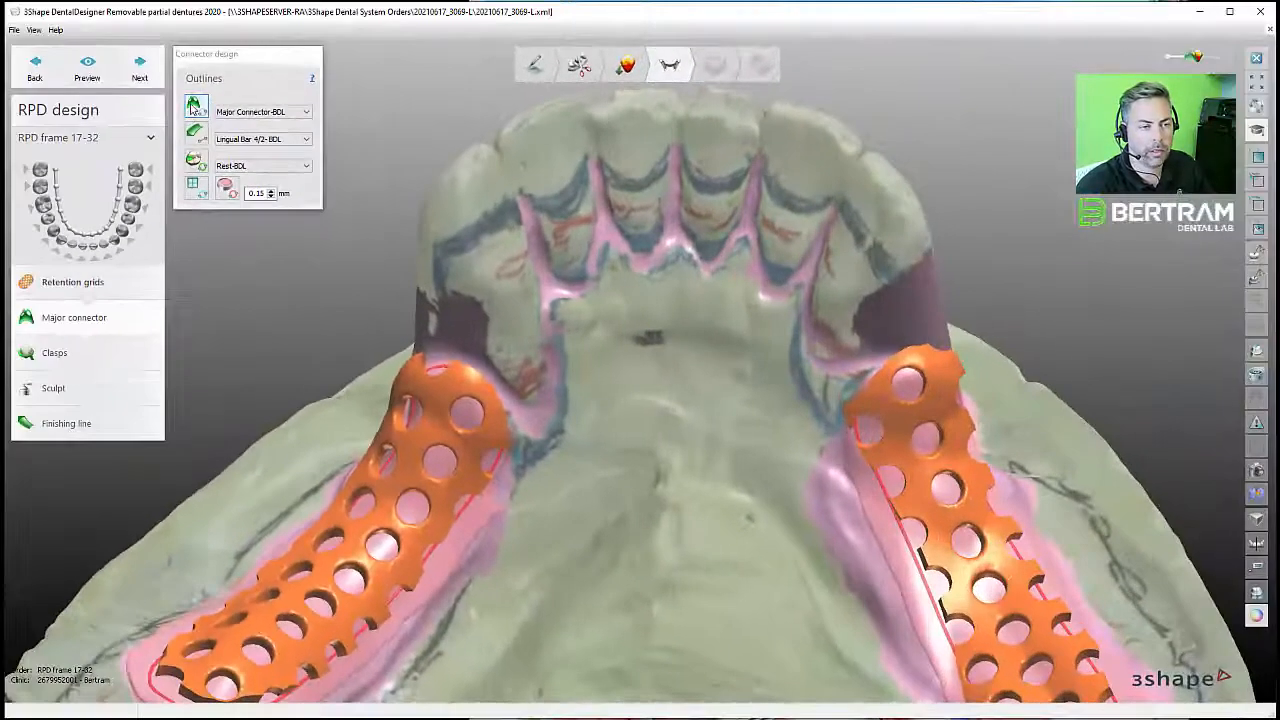
- Start a Major Connector-BDL outline from the first retention grid, up the abutment tooth and along its upper blue mark
left_click(194, 106)
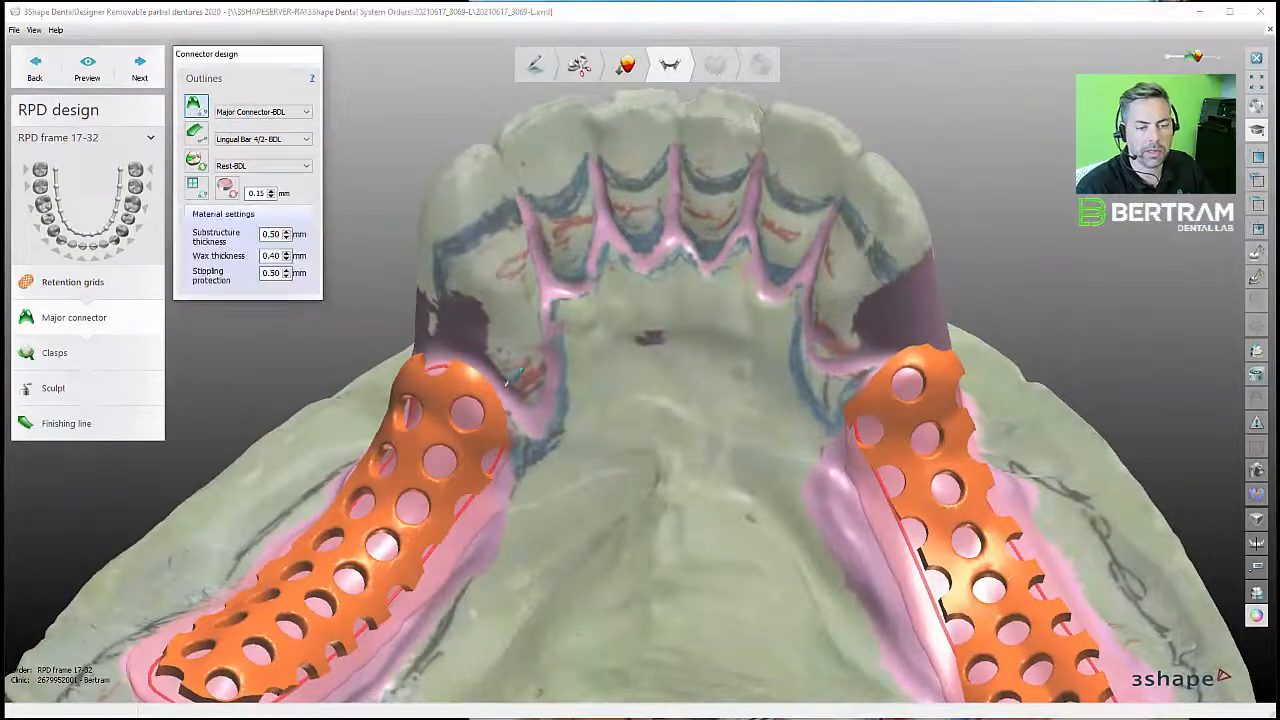
scroll(445, 372, "up", 5)
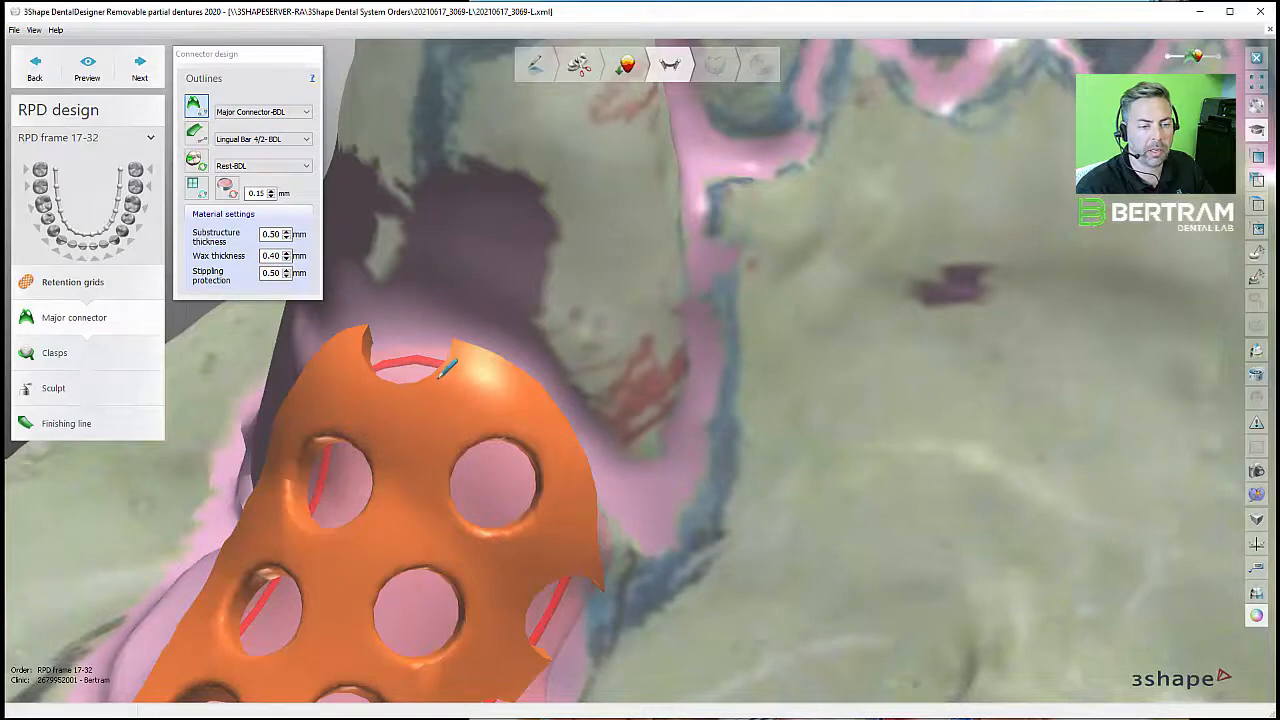
middle_click_drag(444, 191, 438, 324)
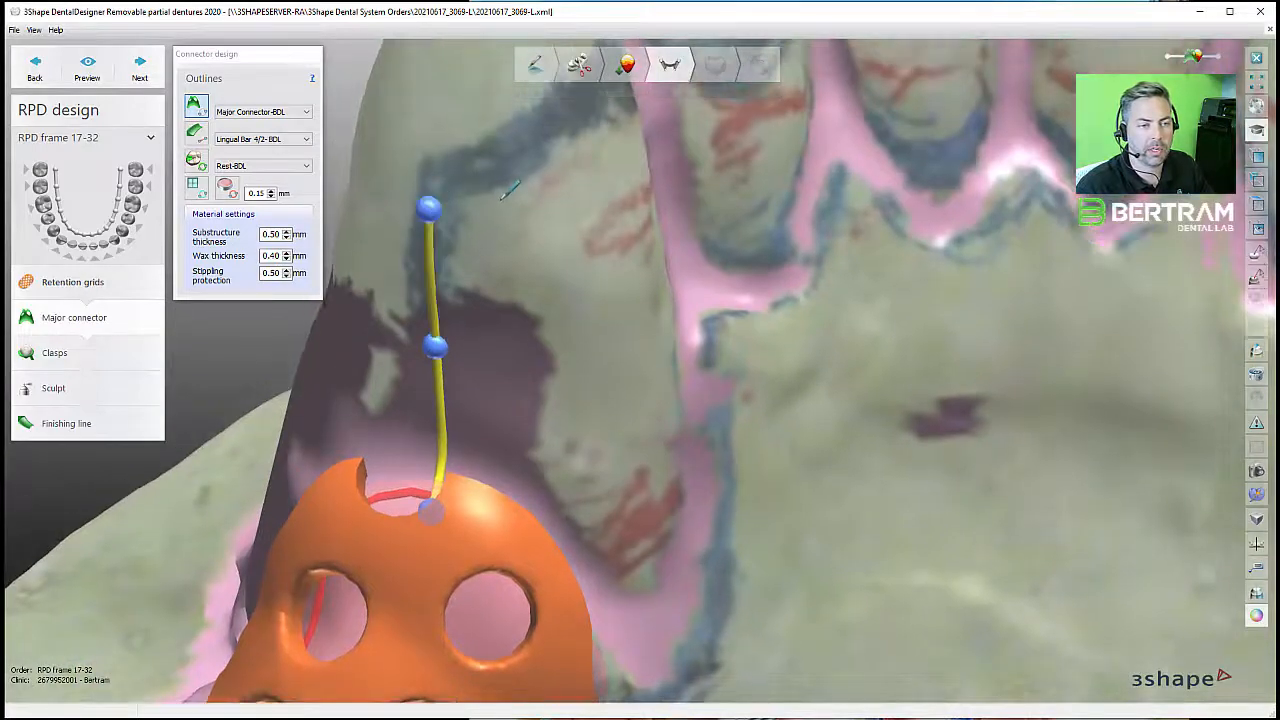
right_click_drag(501, 199, 483, 196)
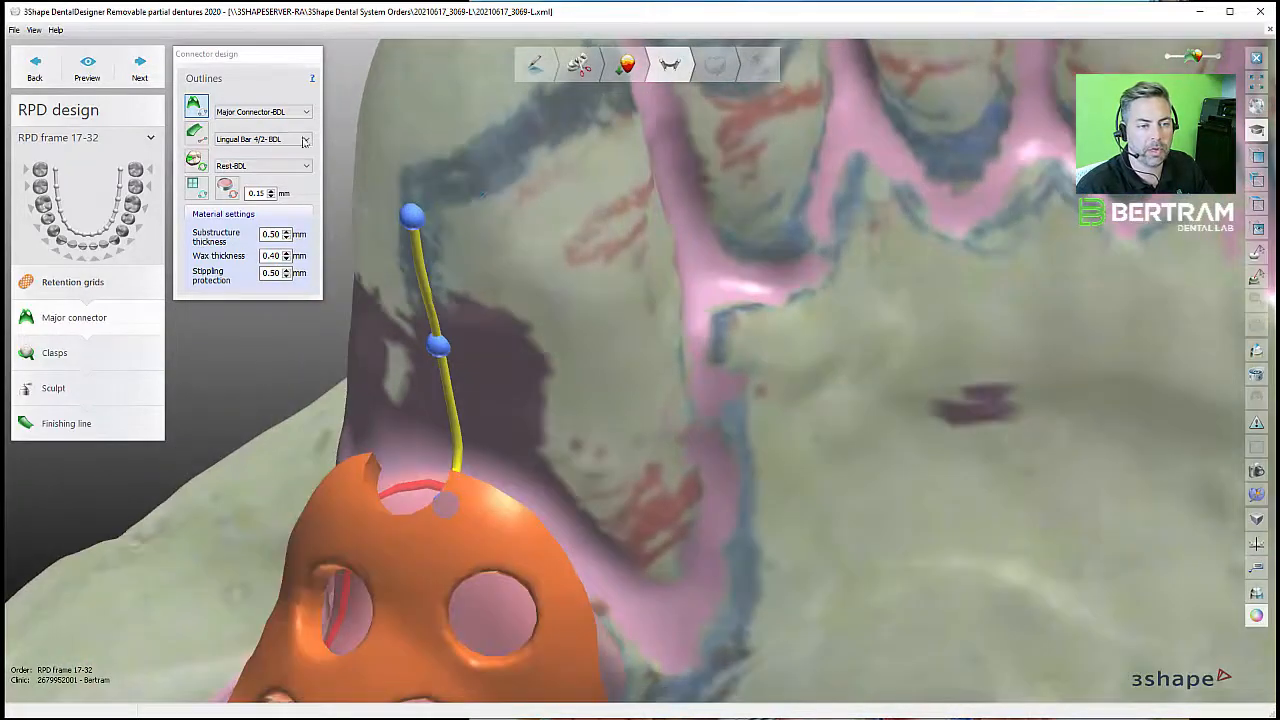
left_click(461, 174)
mouse_move(582, 136)
middle_mouse_down()
mouse_move(533, 219)
mouse_move(544, 204)
middle_mouse_up()
left_click(491, 206)
left_click(550, 202)
left_click(570, 197)
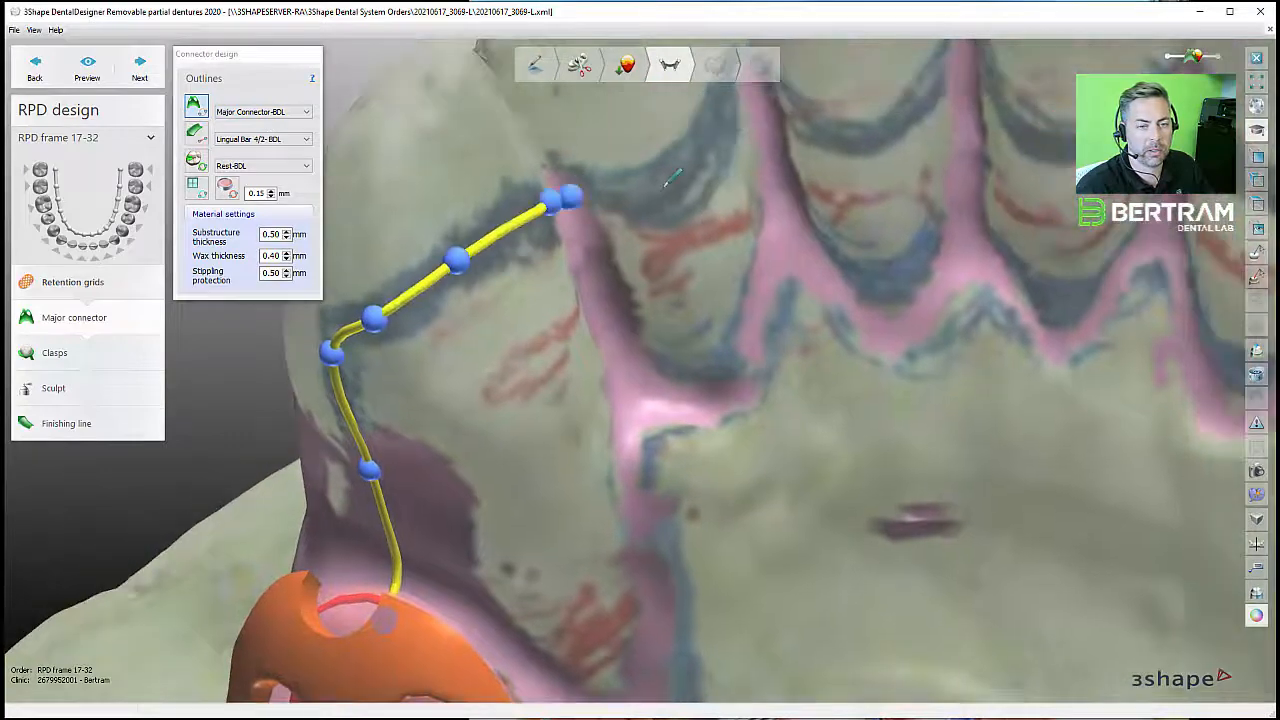
- Continue the major connector's upper edge along the blue marks on the next two incisors, peaking between the teeth
middle_click_drag(664, 187, 636, 221)
left_click(640, 203)
left_click(671, 172)
middle_click_drag(694, 152, 675, 216)
left_click(679, 238)
middle_click_drag(735, 244, 705, 260)
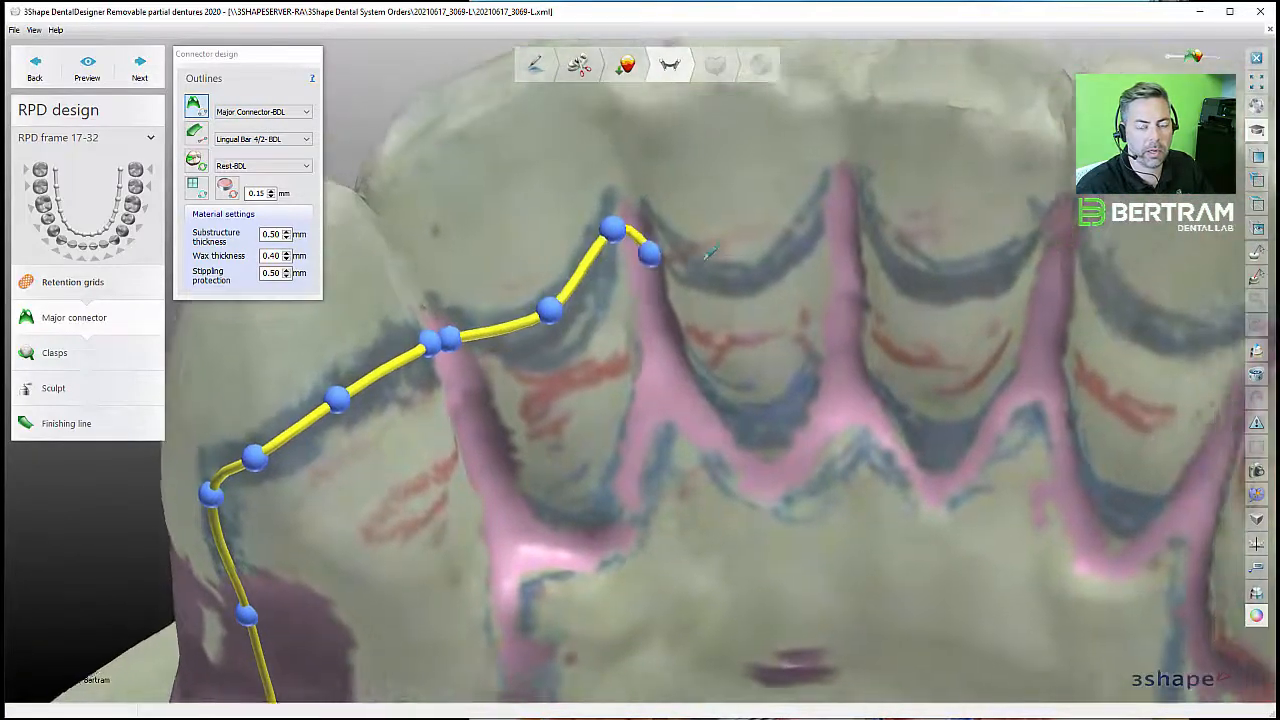
left_click(712, 260)
middle_click_drag(779, 219, 714, 240)
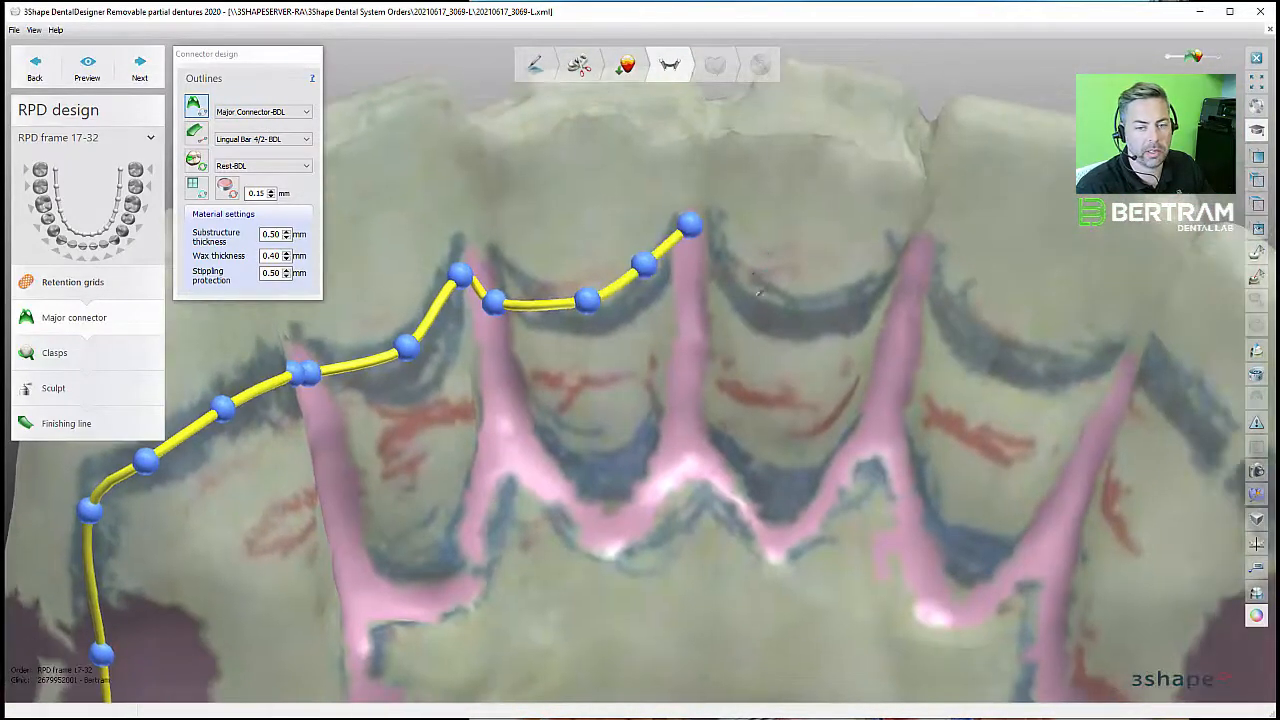
- Carry the major connector's upper edge across the two remaining incisors along their blue marks
left_click(752, 288)
middle_click_drag(816, 298, 750, 287)
left_click(772, 285)
left_click(854, 245)
middle_click_drag(887, 302, 858, 296)
left_click(869, 317)
middle_click_drag(925, 328, 894, 303)
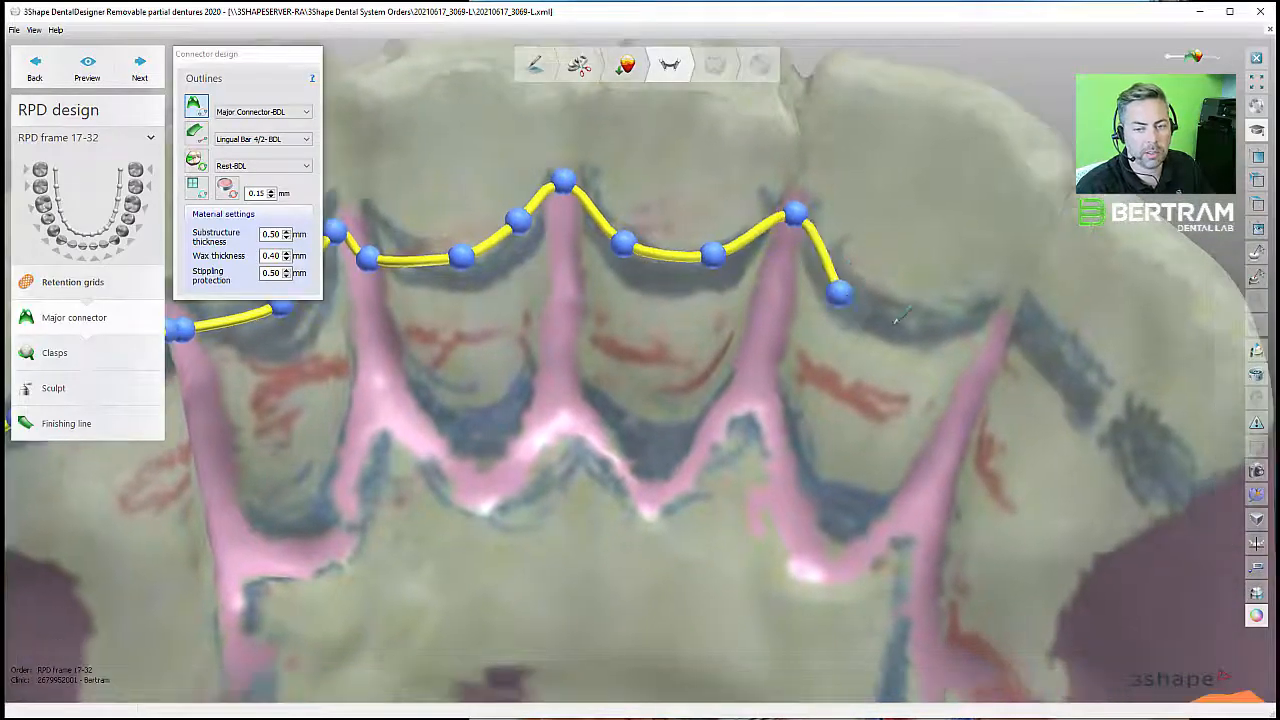
left_click(907, 325)
- Trace the connector outline over the opposite abutment tooth and down into the second retention grid
middle_click_drag(985, 326, 941, 318)
scroll(1055, 380, "down", 4)
middle_click_drag(1055, 380, 988, 303)
scroll(917, 284, "up", 2)
left_click(990, 344)
left_click(994, 335)
left_click(974, 376)
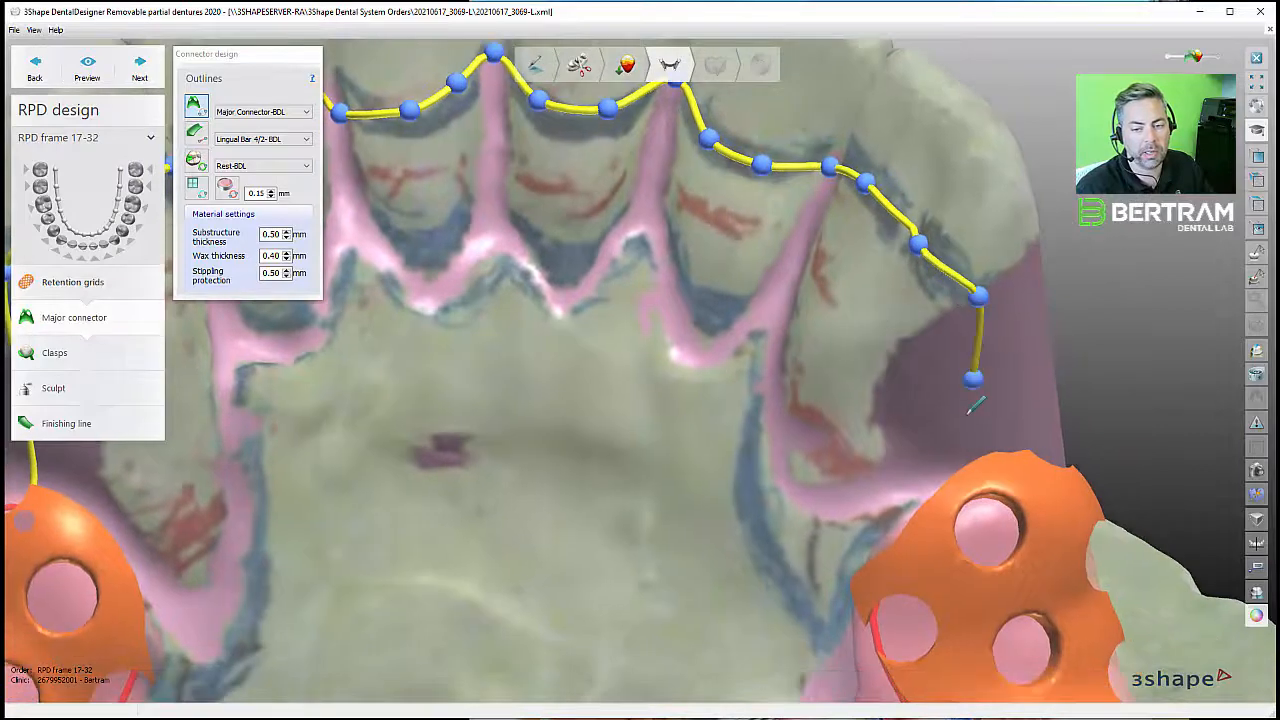
middle_click_drag(976, 416, 938, 320)
left_click(916, 414)
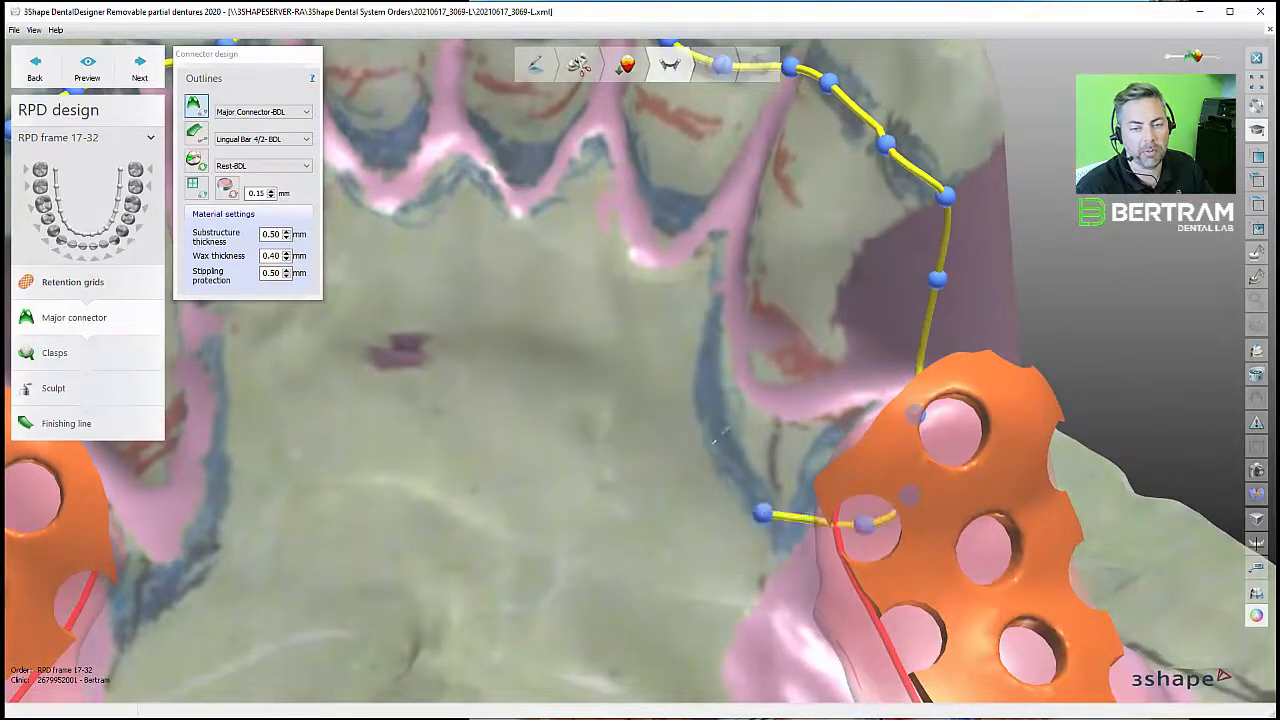
- Trace the connector's lower edge from the second grid up the inner blue line and across the incisors to the midline
left_click(710, 441)
middle_click_drag(706, 370, 710, 380)
left_click(720, 325)
middle_click_drag(709, 232, 738, 346)
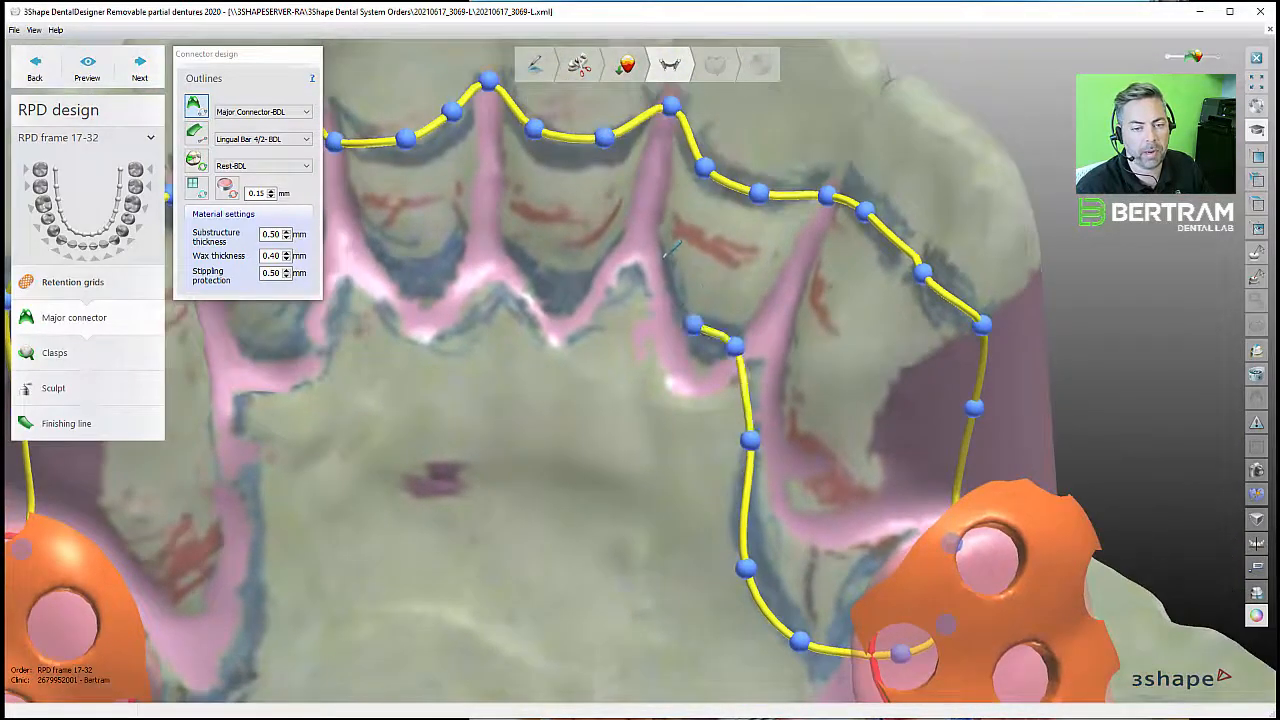
left_click(641, 243)
left_click(572, 289)
middle_click_drag(572, 289, 607, 294)
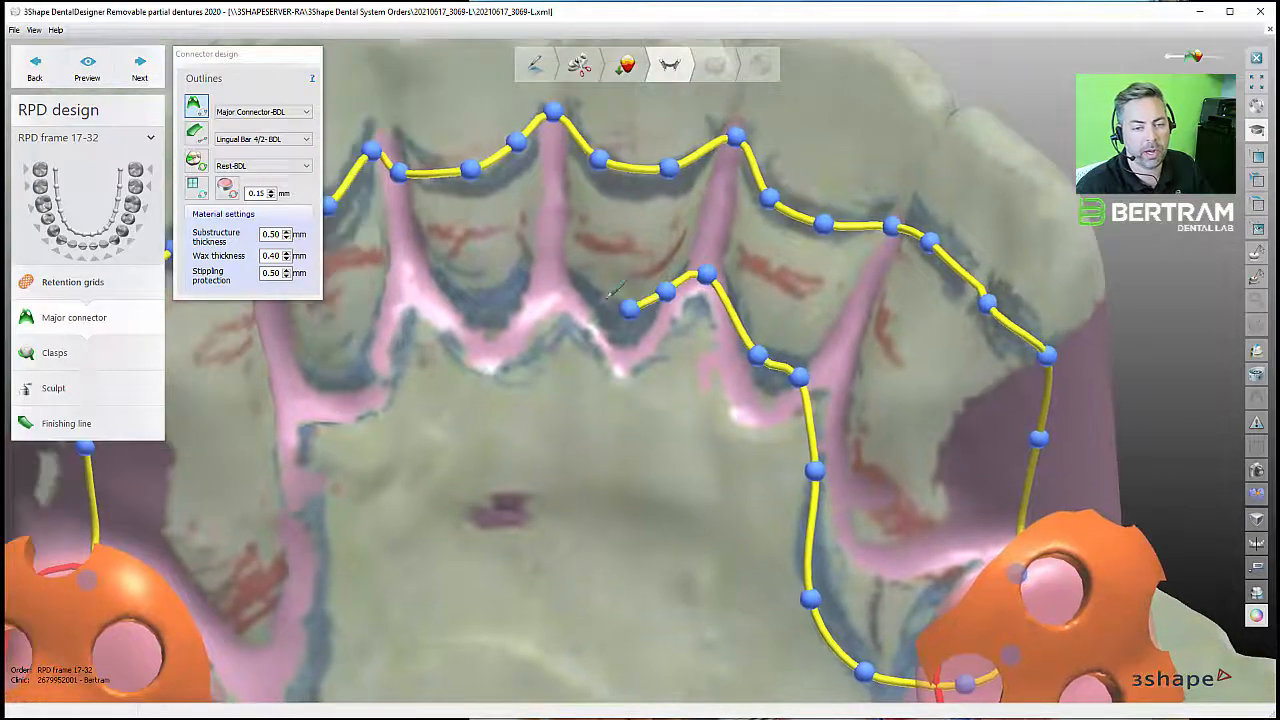
left_click(564, 264)
left_click(562, 278)
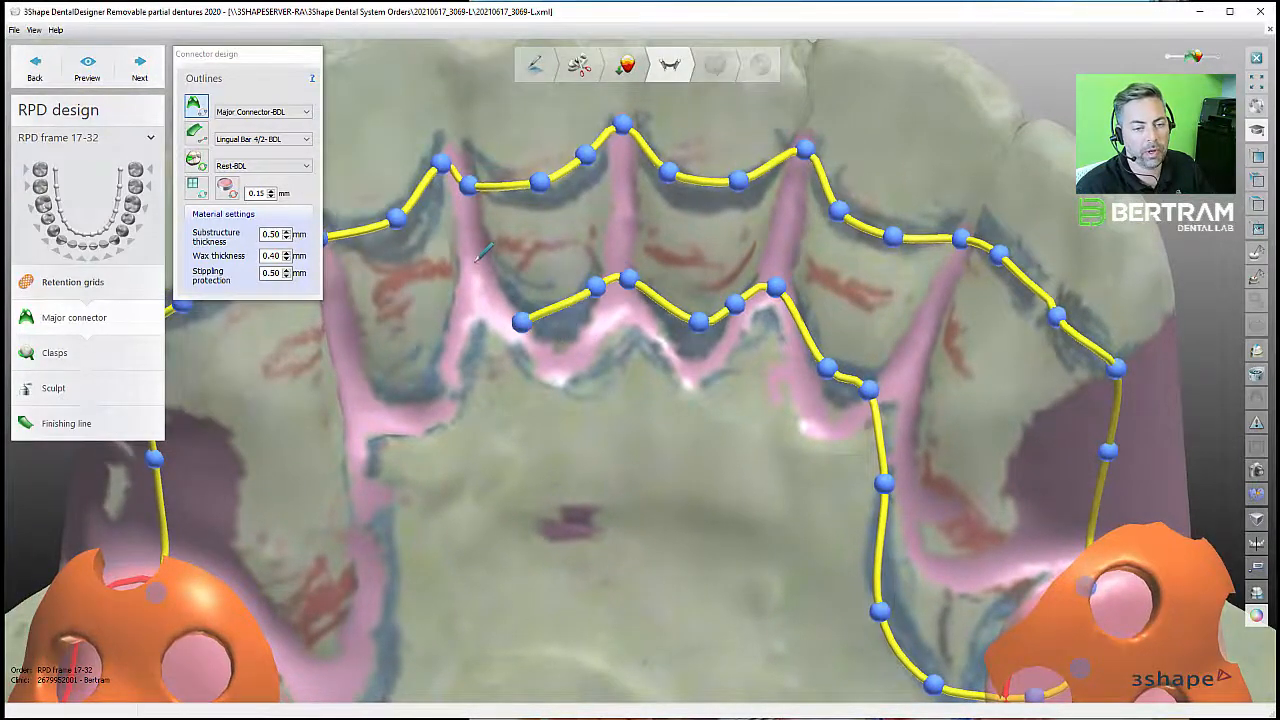
- Complete the connector's lower edge back to the first retention grid, close the outline at its starting point, and check its course
middle_click_drag(427, 350, 542, 302)
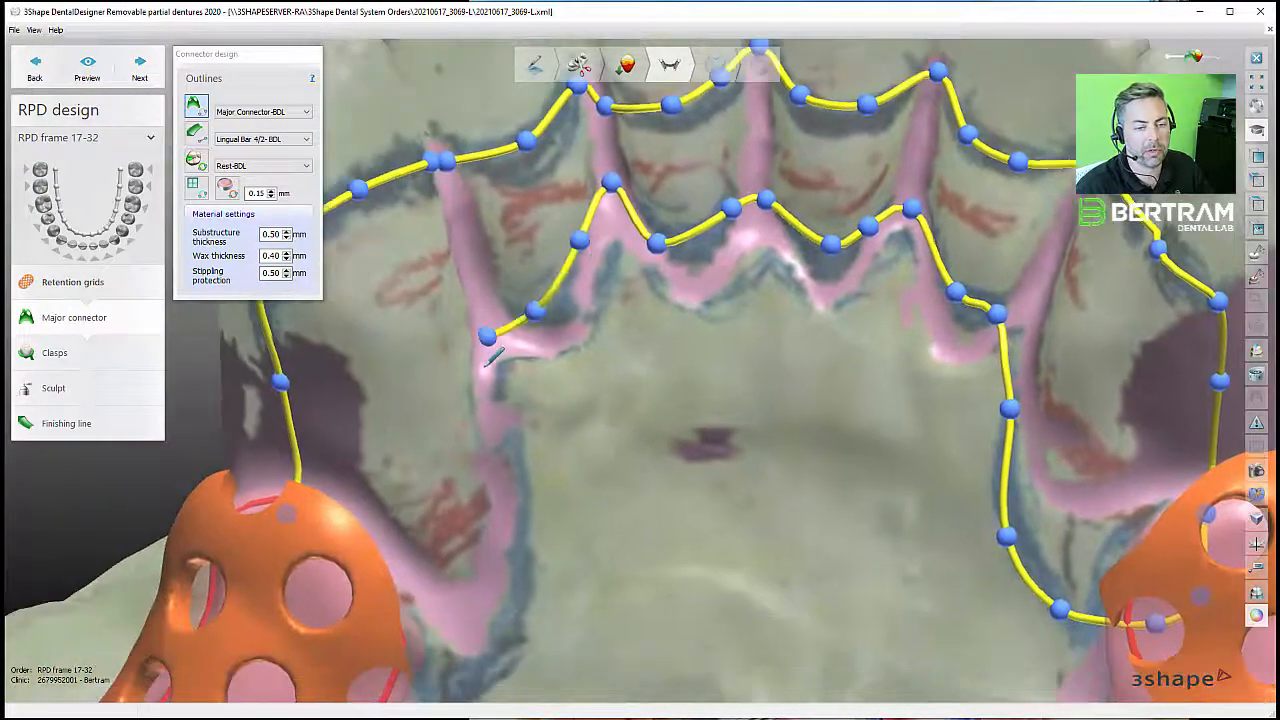
middle_click_drag(484, 402, 493, 370)
left_click(489, 412)
left_click(469, 448)
middle_click_drag(416, 522, 445, 490)
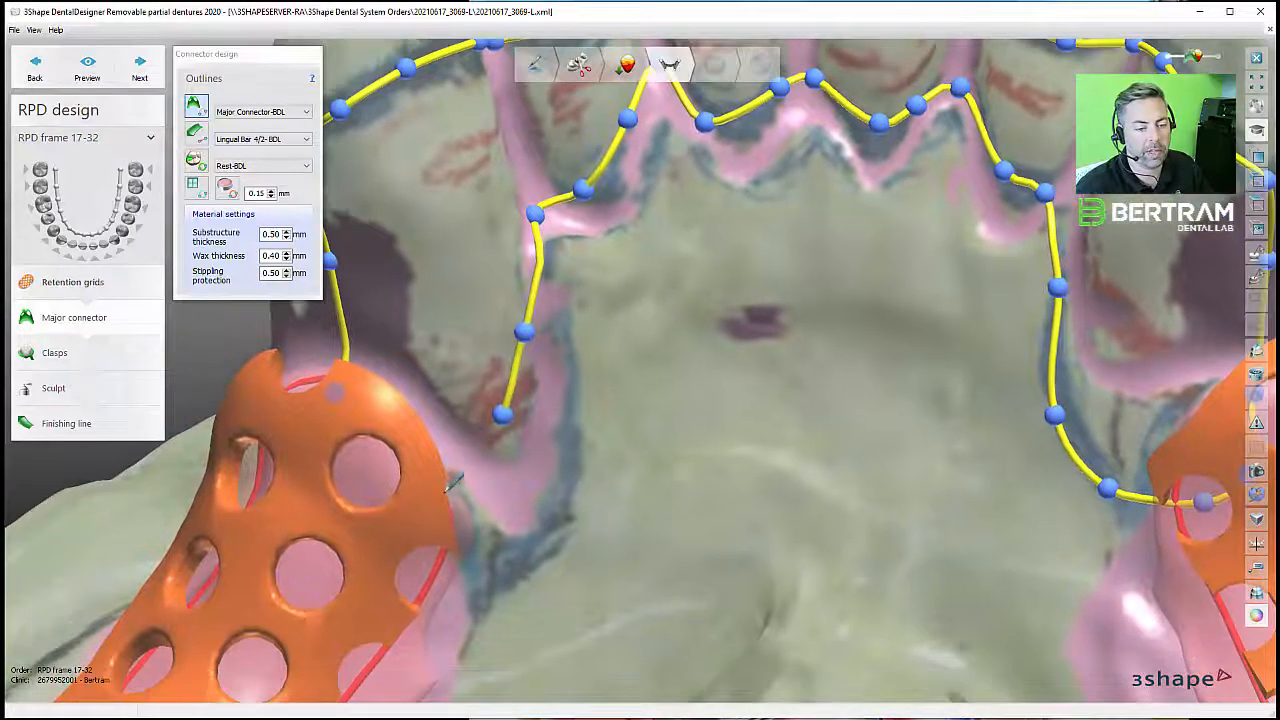
left_click(336, 392)
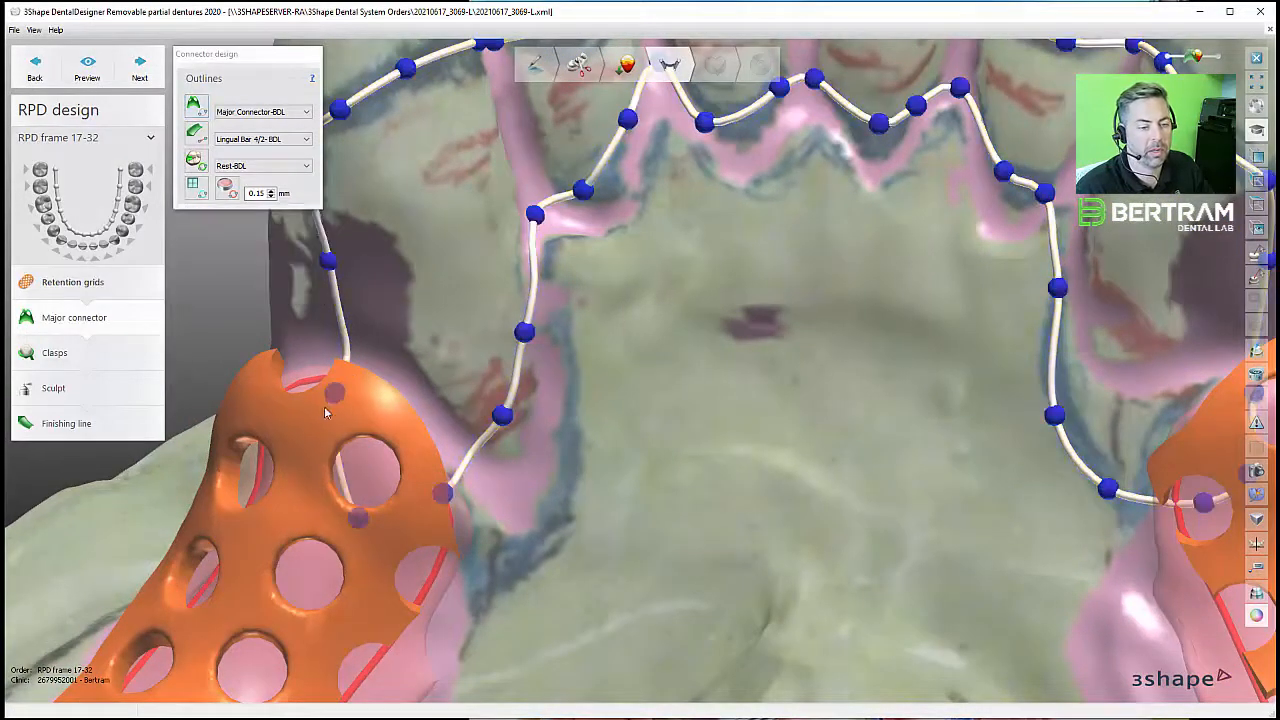
scroll(442, 347, "down", 4)
scroll(498, 249, "up", 3)
right_click_drag(498, 249, 405, 261)
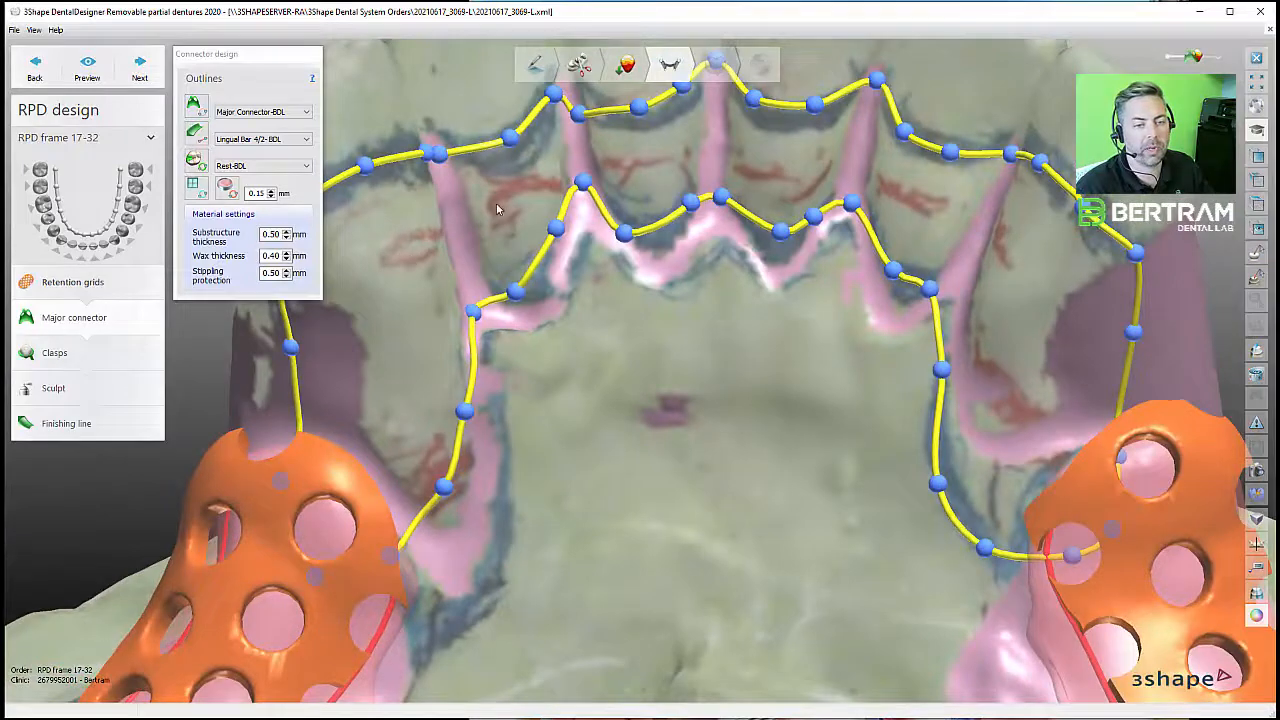
scroll(478, 312, "up", 4)
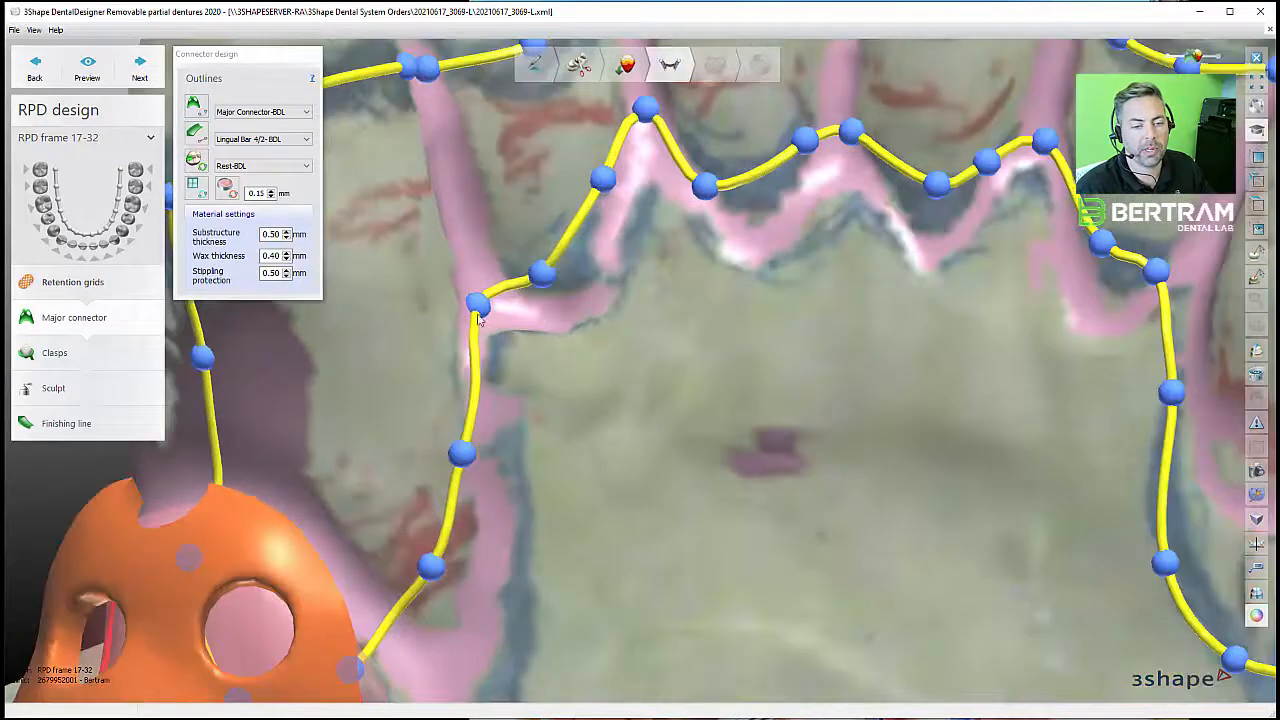
- Fine-tune the connector's lower edge from the canine across the first incisors by shifting its outline points onto the marked line
left_click_drag(602, 178, 611, 209)
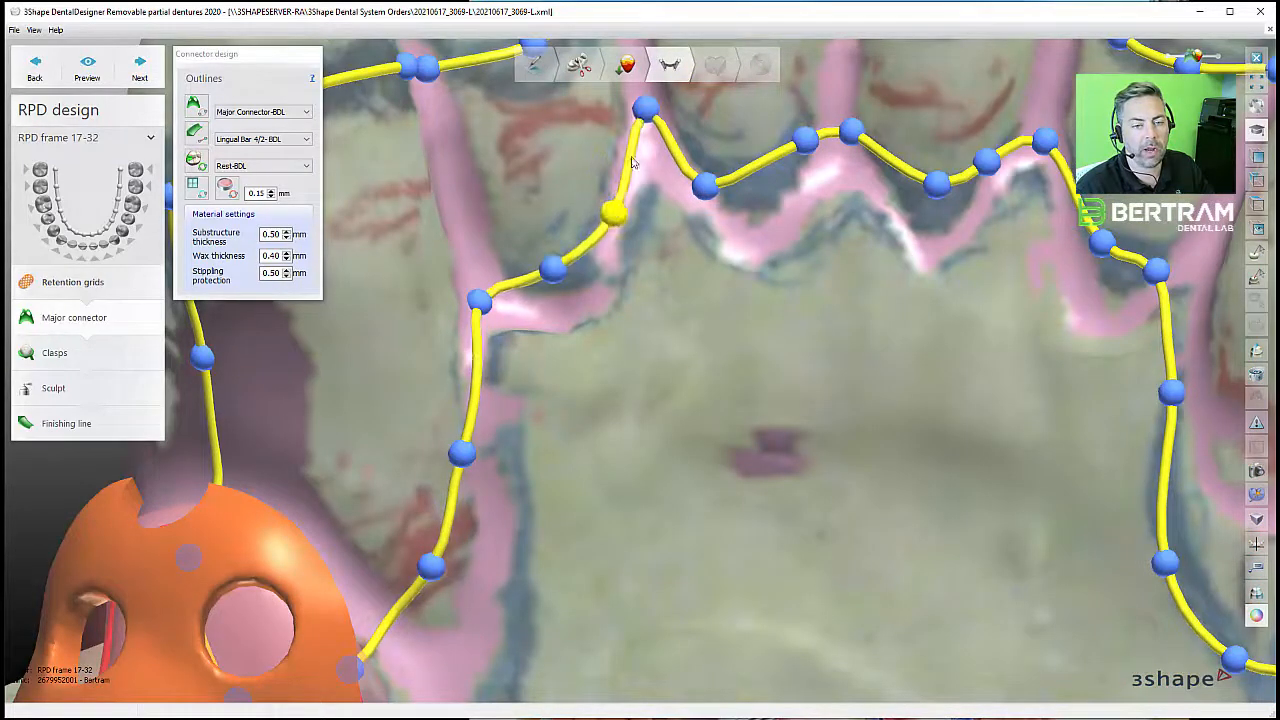
left_click_drag(645, 109, 644, 123)
right_click_drag(703, 193, 669, 233, "ctrl")
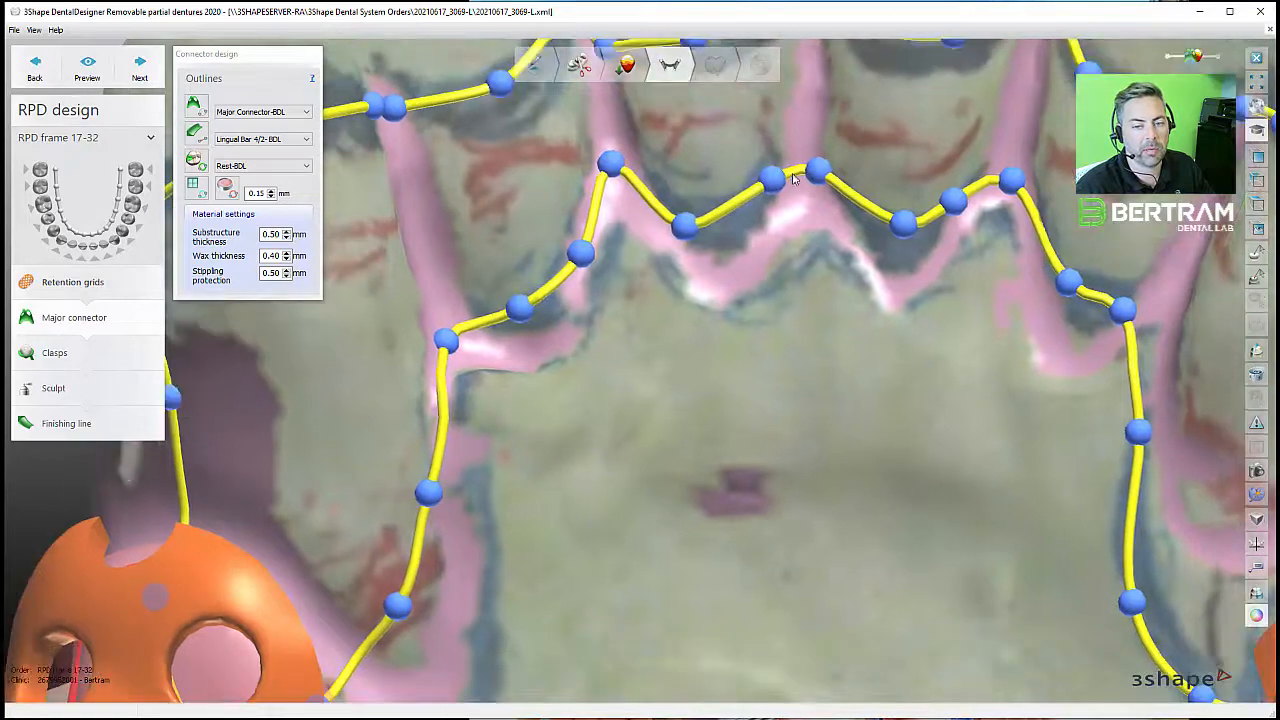
left_click_drag(769, 184, 749, 227)
left_click_drag(818, 172, 799, 165)
left_click_drag(903, 230, 892, 245)
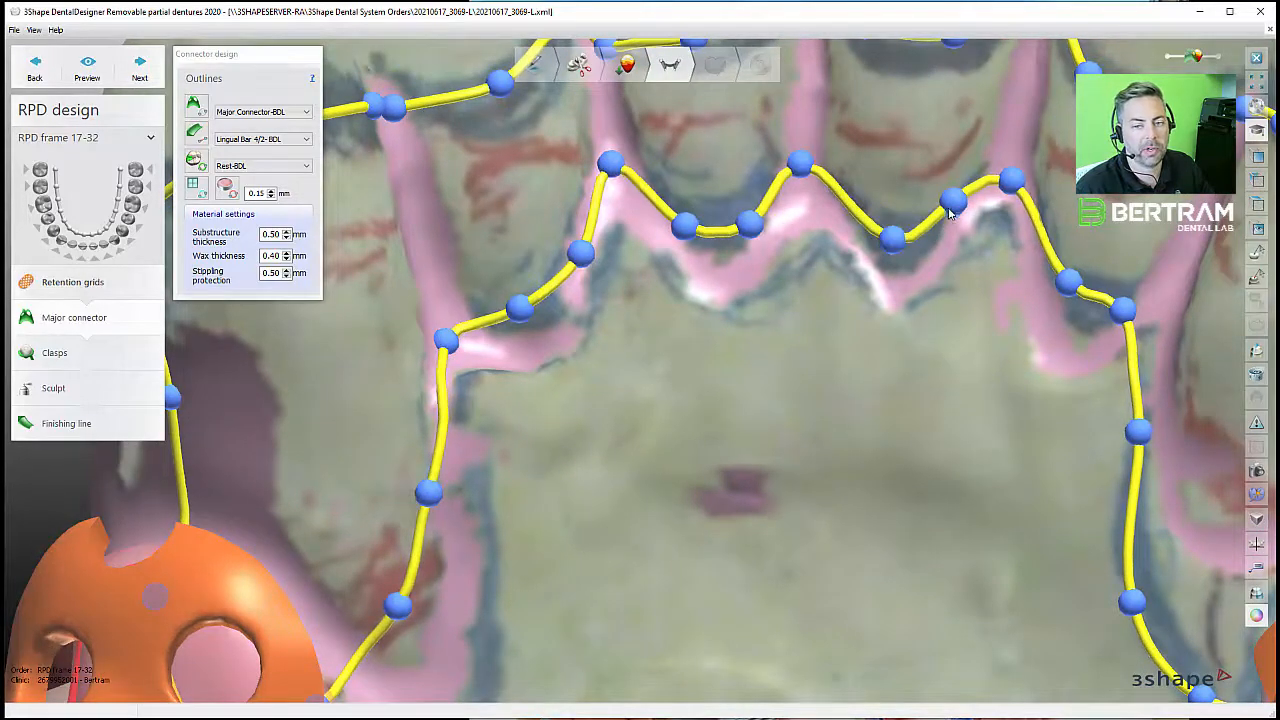
- Adjust the remaining lower-edge outline points past the incisors to the opposite canine so the edge follows the scalloped gum line
left_click_drag(953, 206, 878, 253)
right_click_drag(920, 240, 873, 253, "ctrl")
left_click_drag(893, 236, 890, 241)
scroll(890, 241, "down", 4)
scroll(923, 235, "up", 3)
left_click_drag(937, 192, 930, 186)
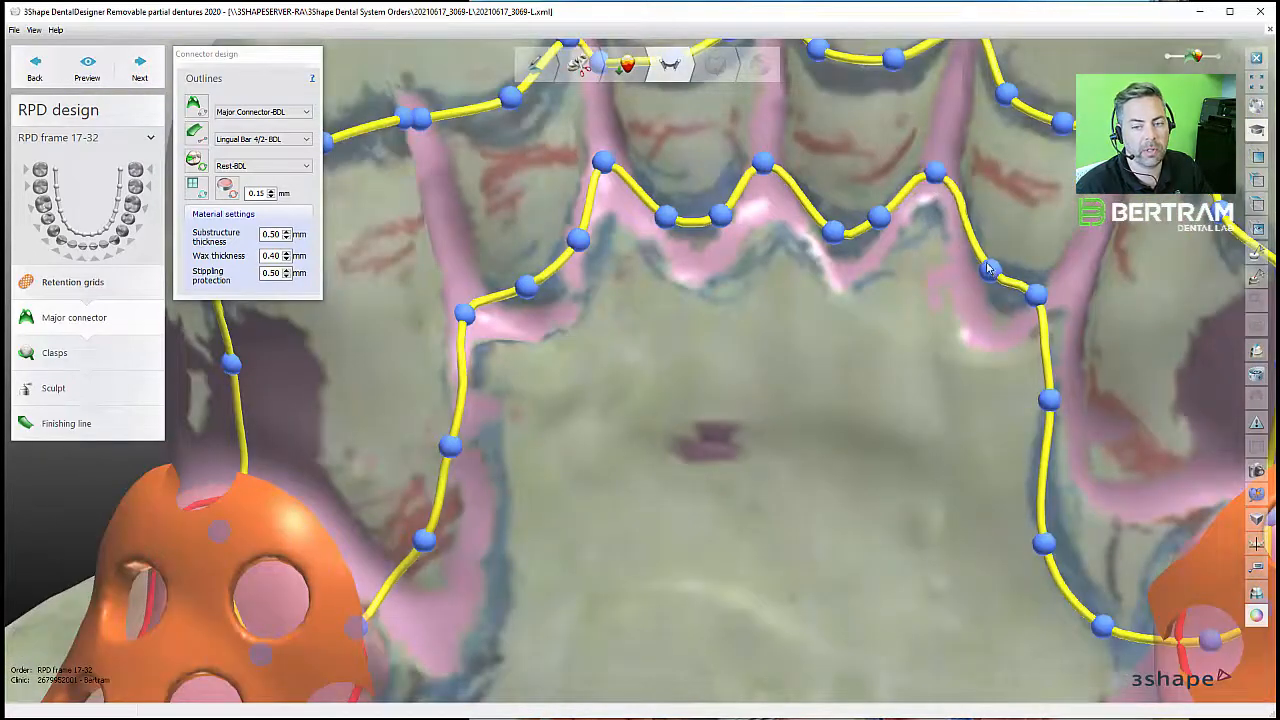
left_click_drag(988, 267, 983, 261)
left_click_drag(1036, 295, 1030, 289)
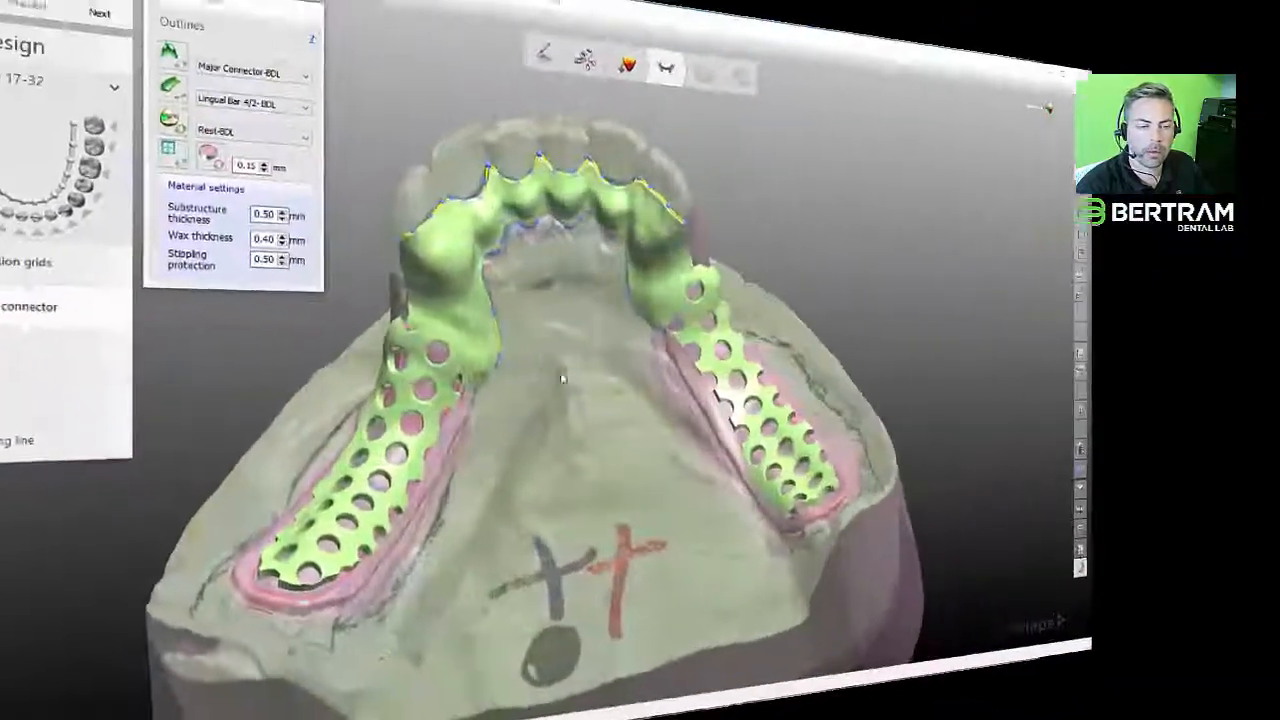
- Check the generated major connector, proceed to the clasp stage and choose the Fill (mesh)-BDL element
mouse_move(557, 451)
right_mouse_down()
mouse_move(569, 397)
mouse_move(637, 397)
mouse_move(558, 430)
right_mouse_up()
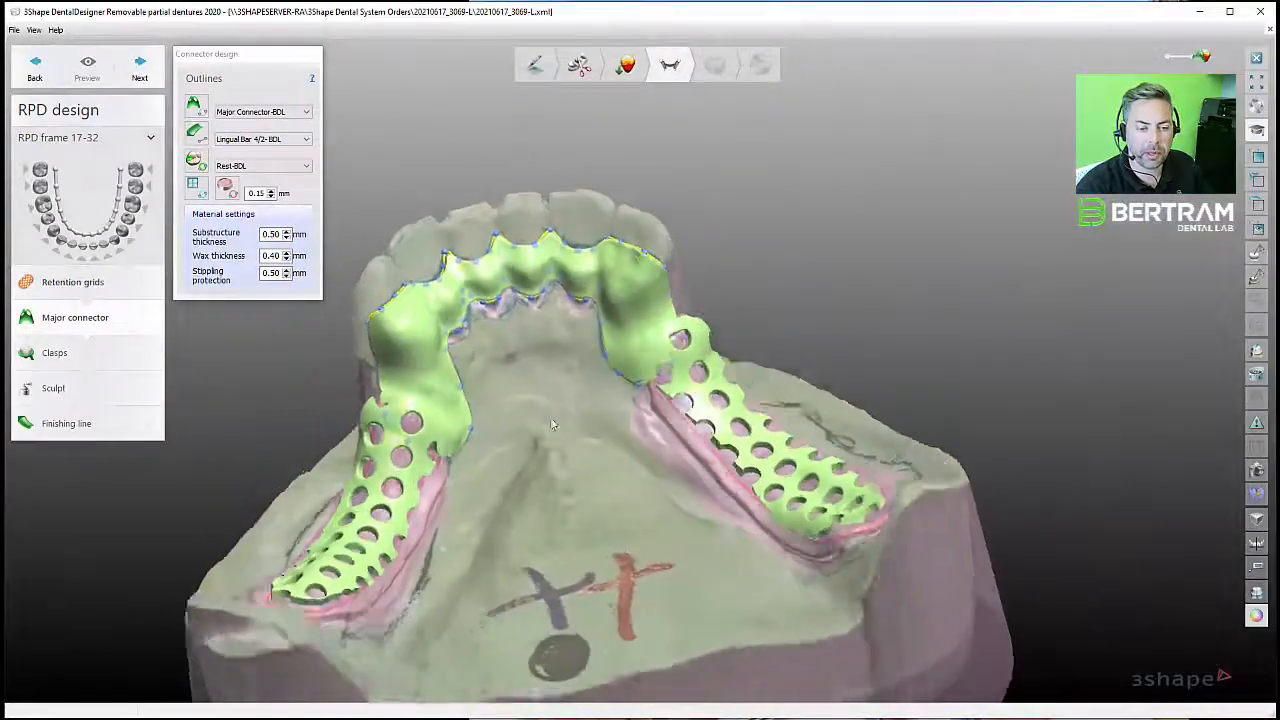
scroll(530, 332, "up", 4)
right_click_drag(529, 331, 628, 310)
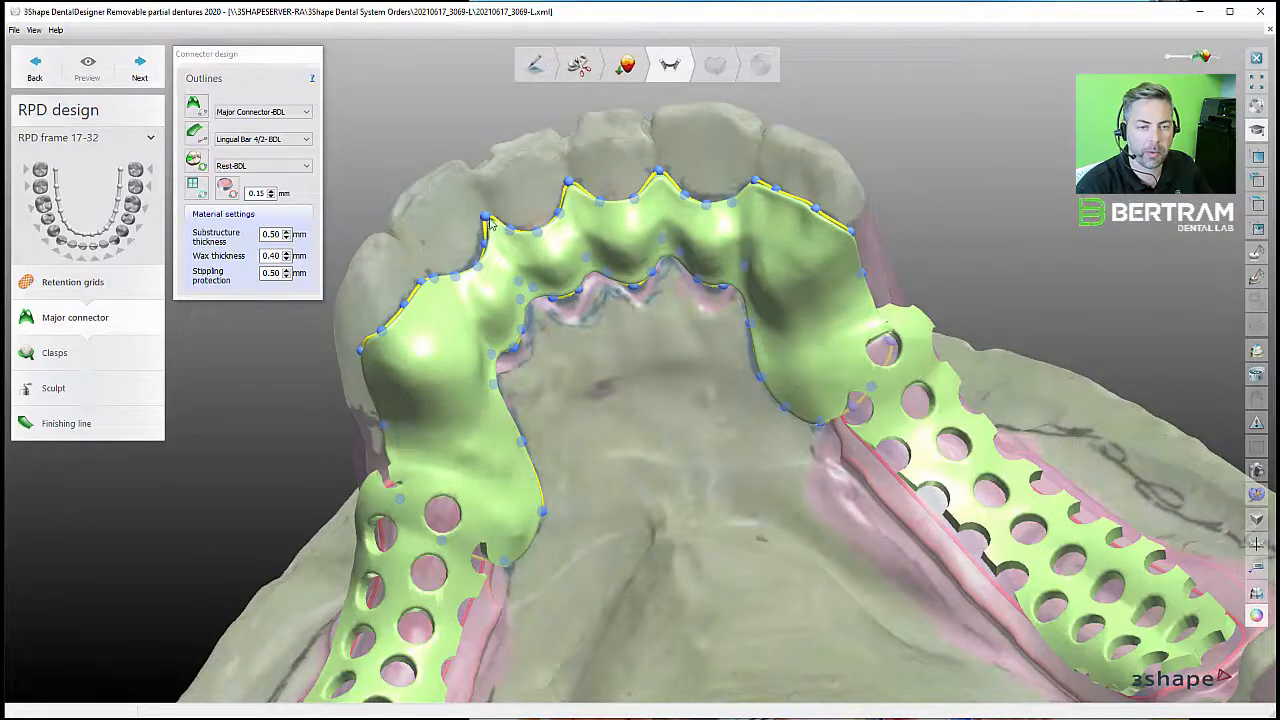
right_click_drag(610, 366, 652, 350)
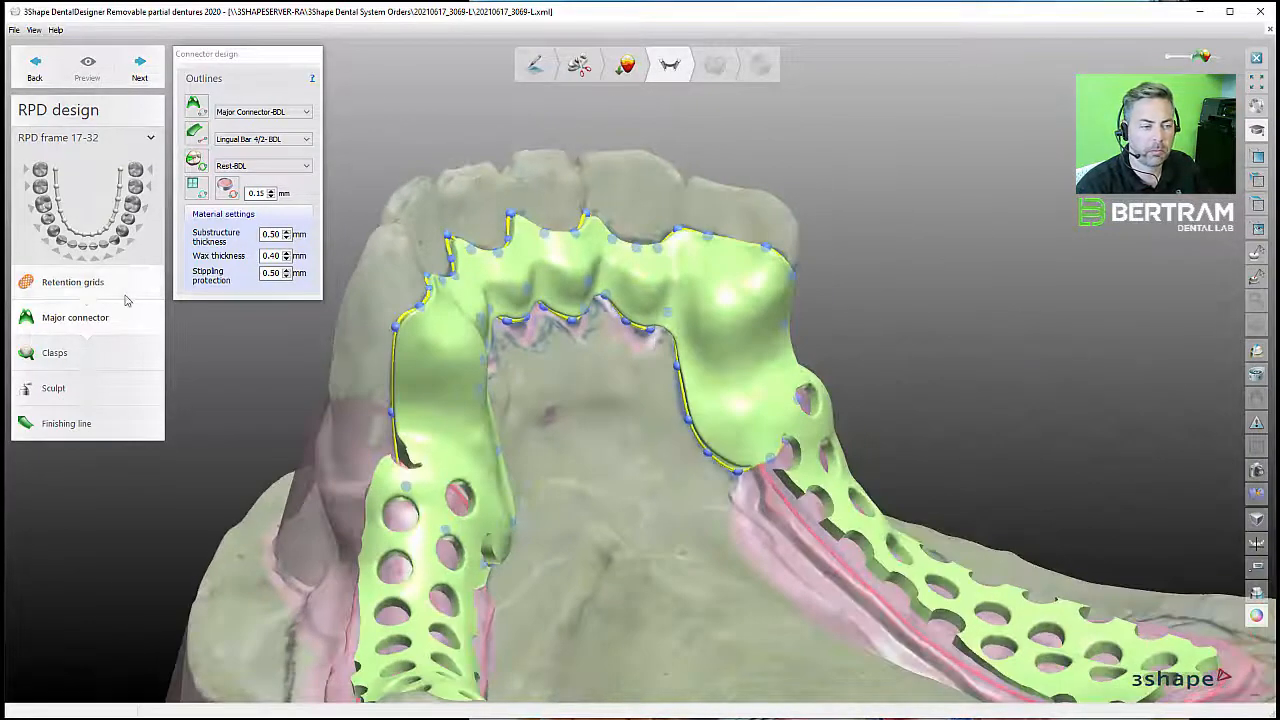
left_click(93, 360)
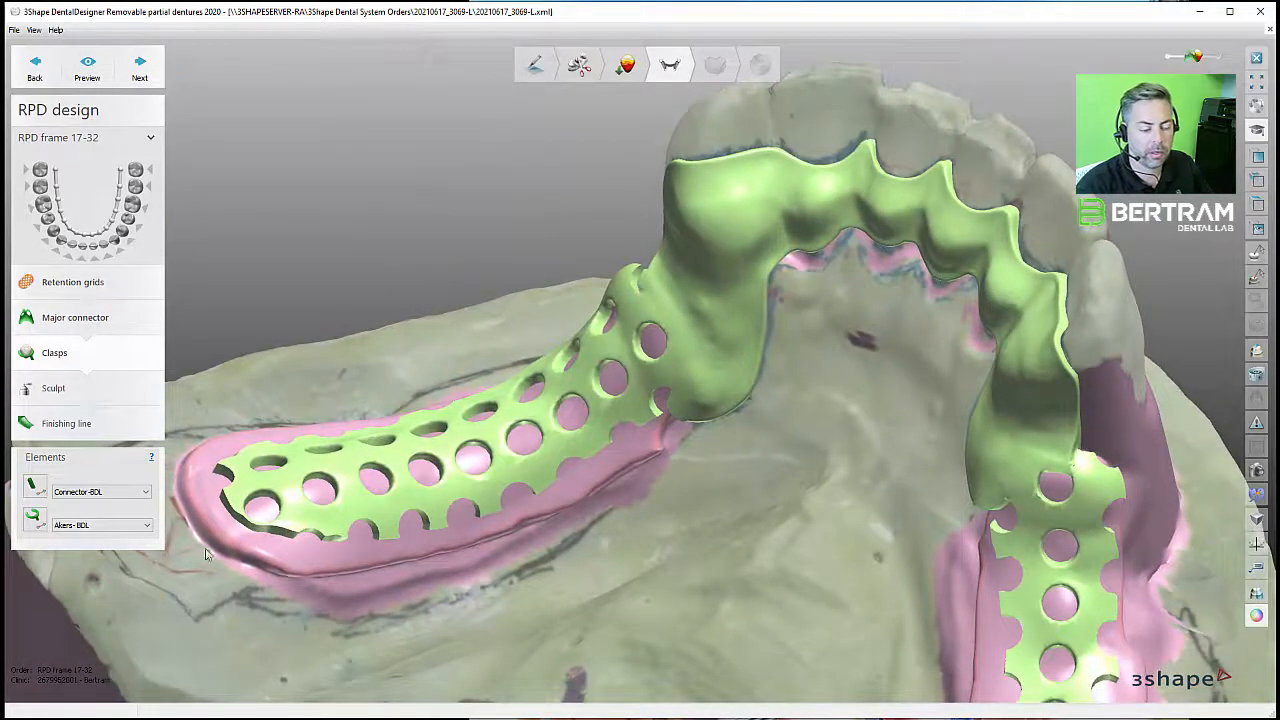
left_click(86, 529)
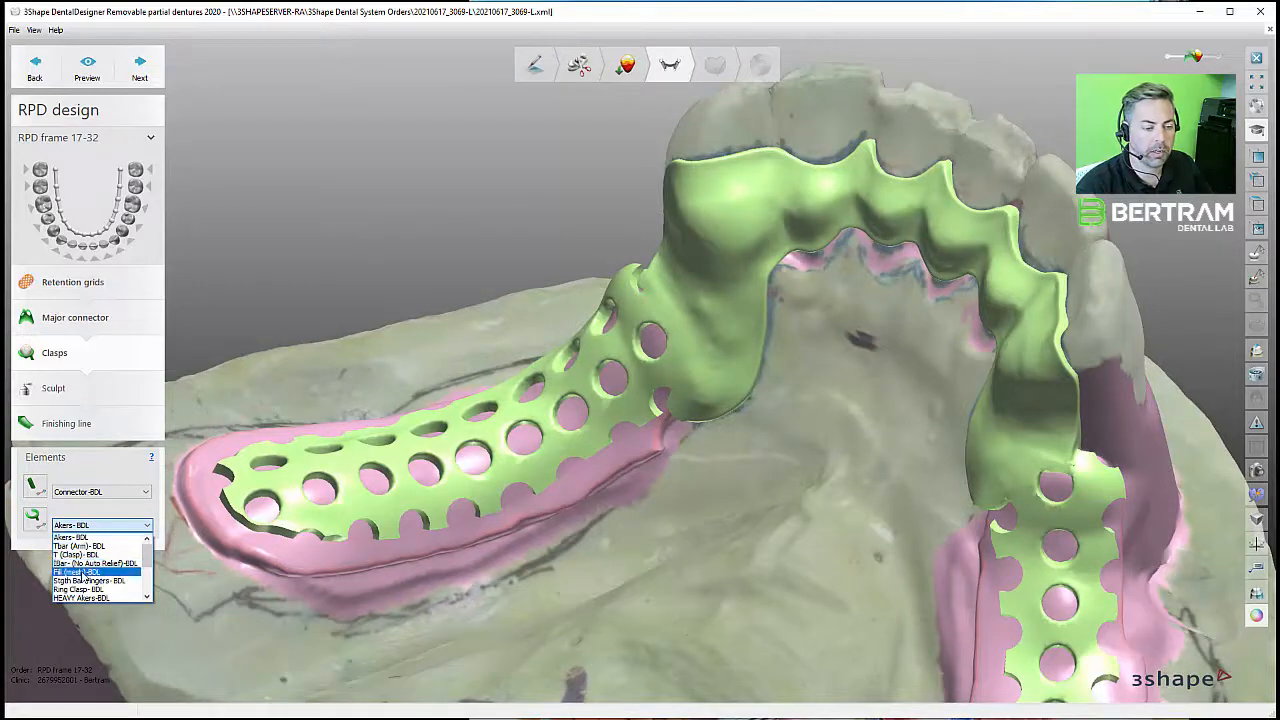
left_click(84, 572)
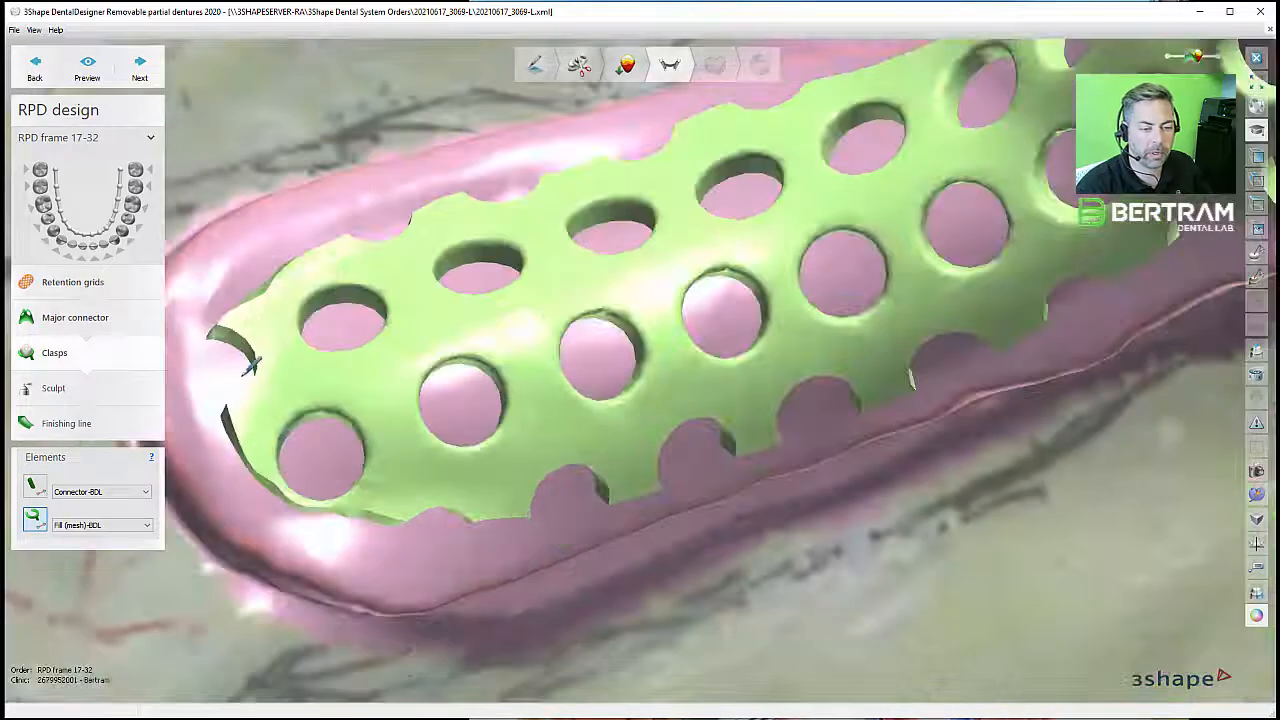
- Trace a mesh fill along the retention grid's lingual edge, from its back end forward into the major connector
right_click_drag(414, 453, 445, 440)
left_click(488, 514)
right_click_drag(609, 485, 643, 463)
left_click(705, 511)
middle_click_drag(828, 428, 720, 466)
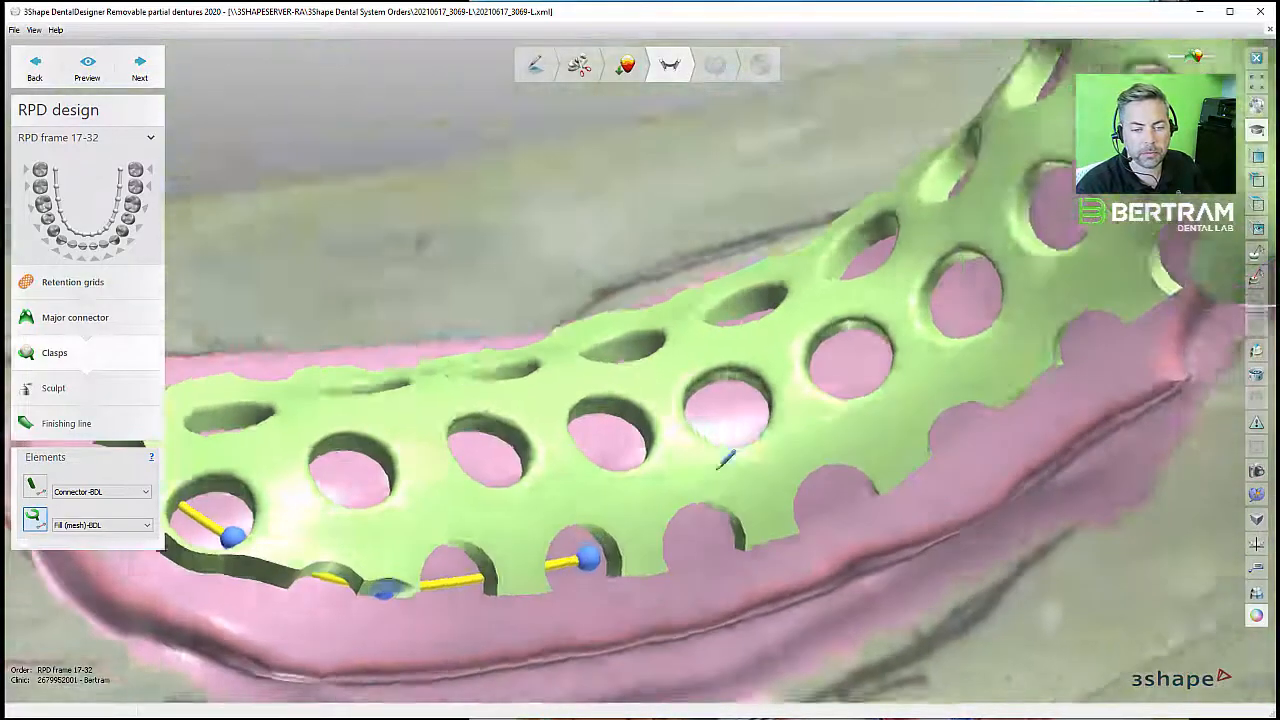
right_click_drag(720, 466, 814, 503)
left_click(803, 453)
right_click_drag(876, 406, 886, 370)
left_click(929, 398)
left_click(1073, 300)
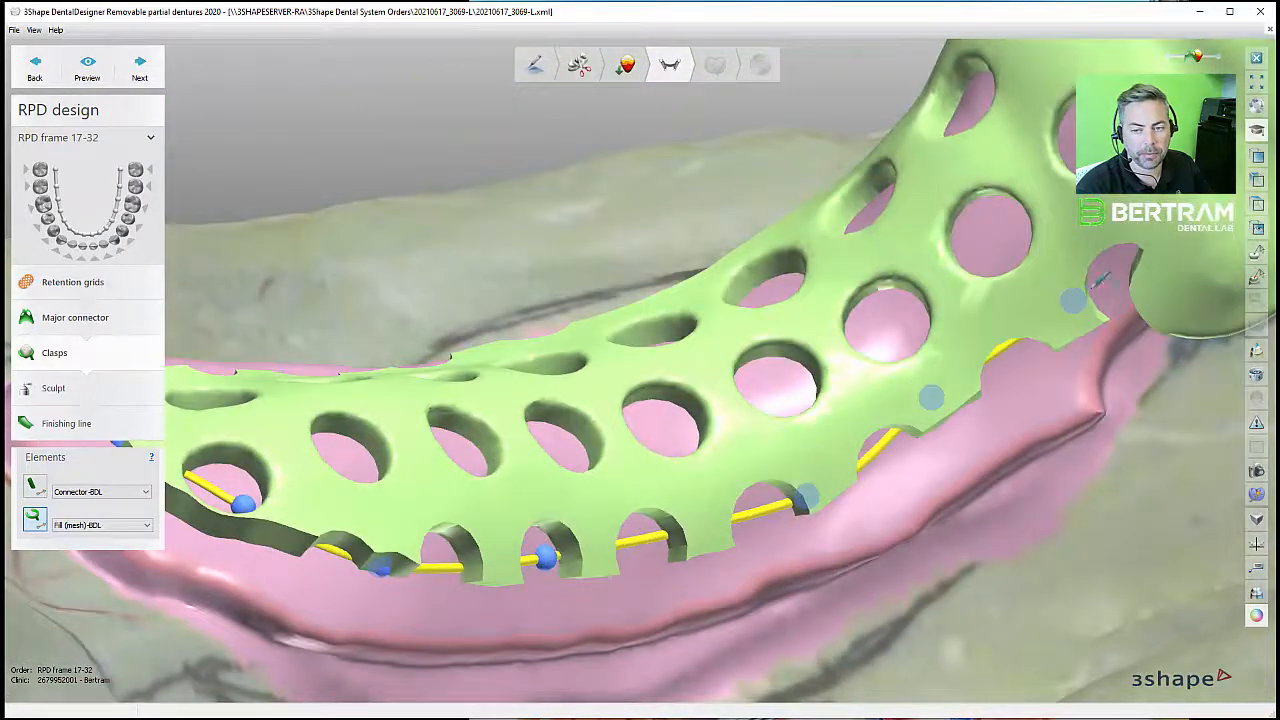
double_click(1155, 259)
- Shift the mesh fill's points closer to the grid so the strip runs smoothly along its lingual border
right_click_drag(852, 585, 842, 537)
middle_click_drag(842, 537, 817, 464)
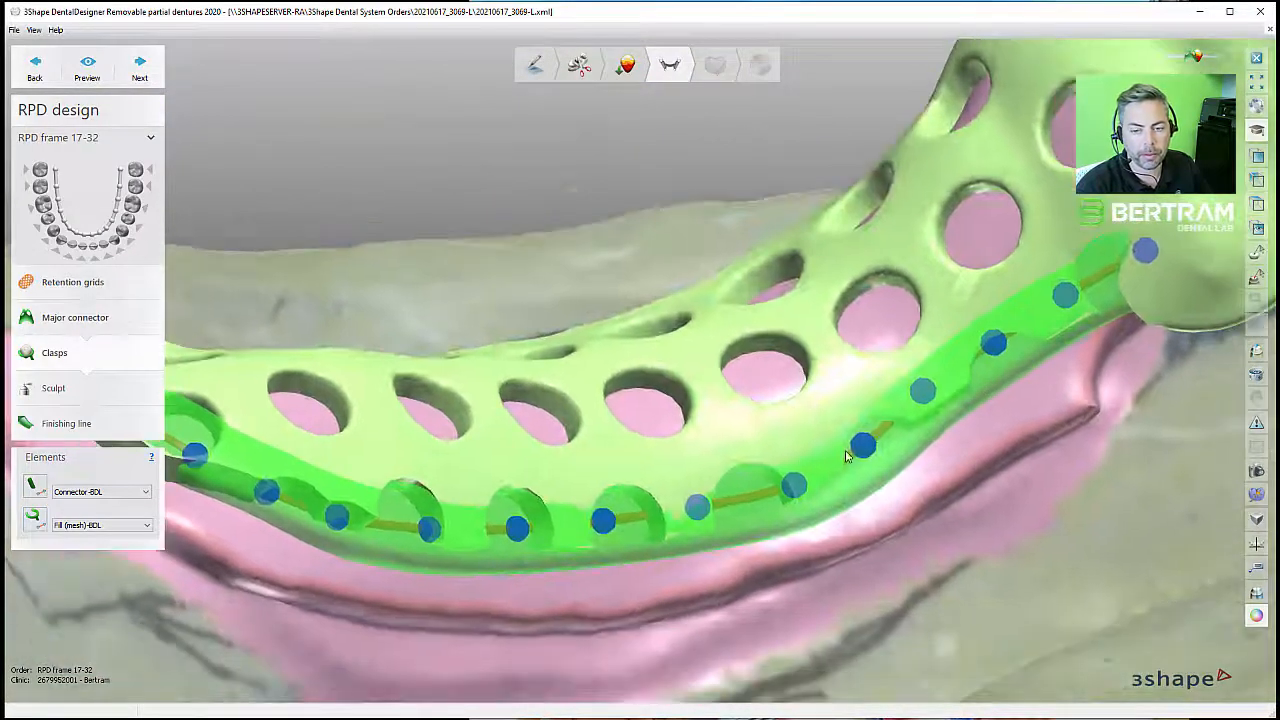
left_click_drag(866, 443, 864, 434)
left_click_drag(923, 390, 926, 379)
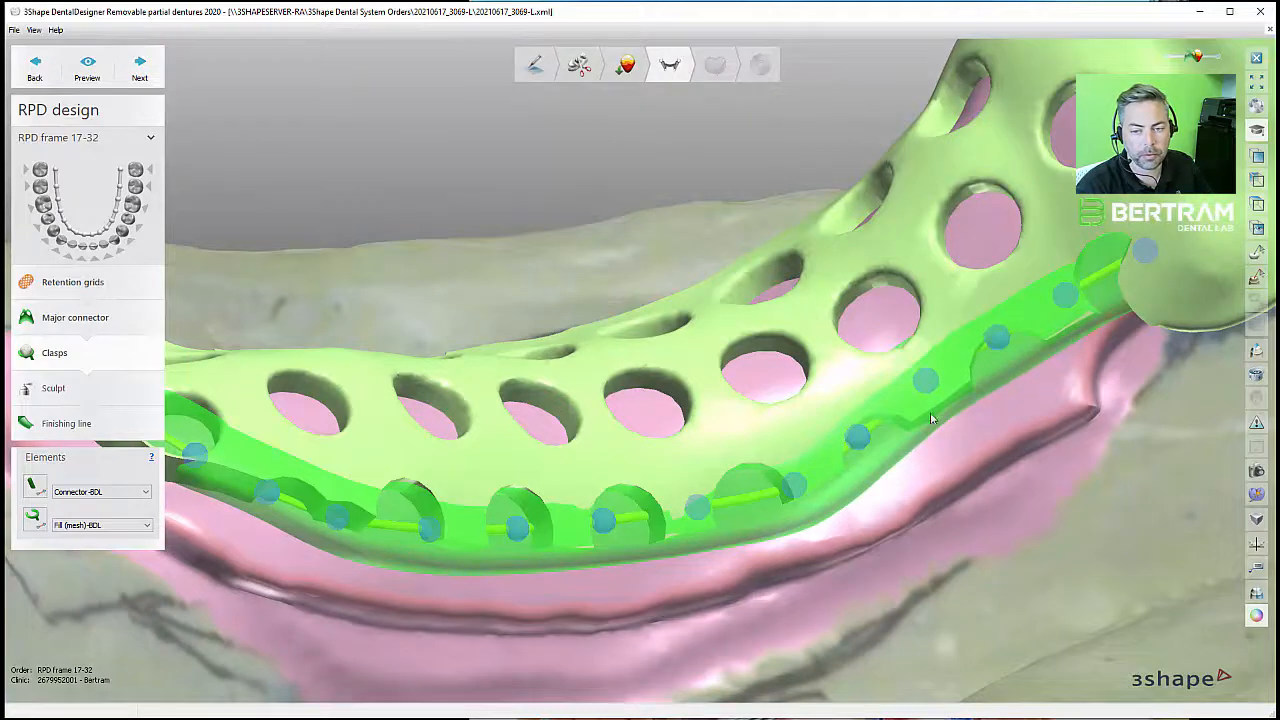
right_click_drag(931, 418, 911, 431)
left_click_drag(789, 461, 780, 450)
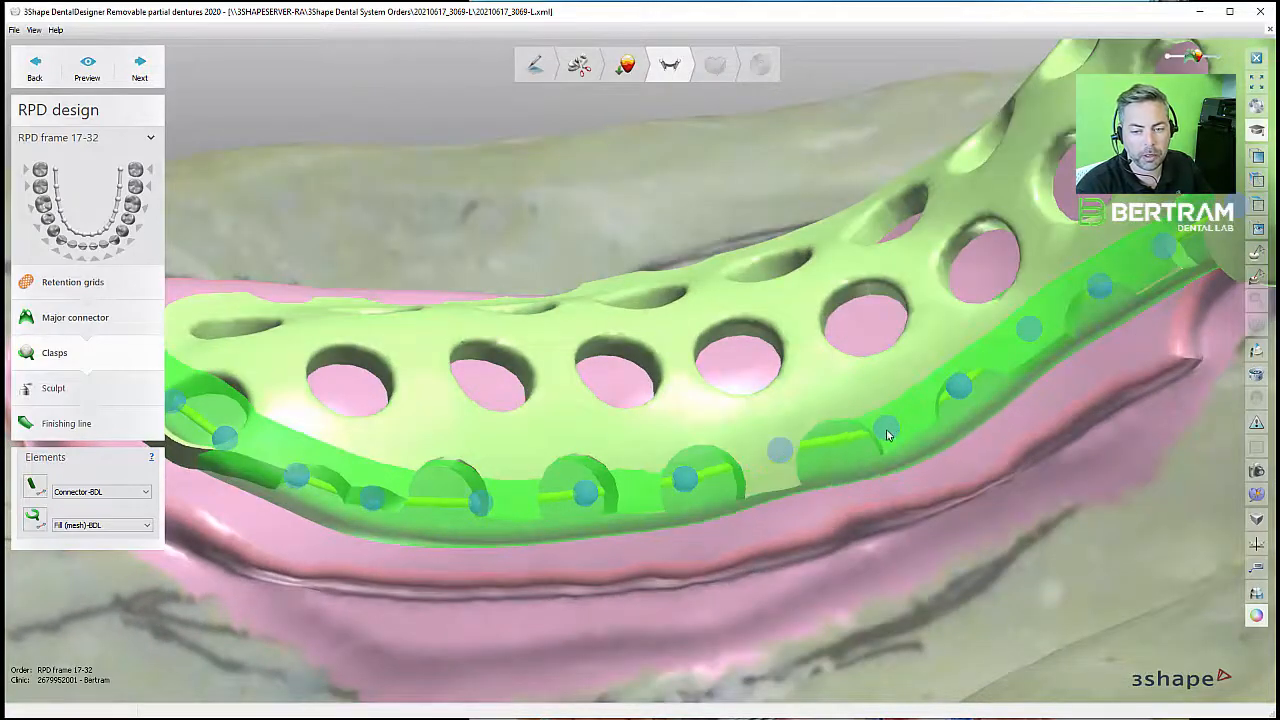
left_click_drag(893, 417, 891, 407)
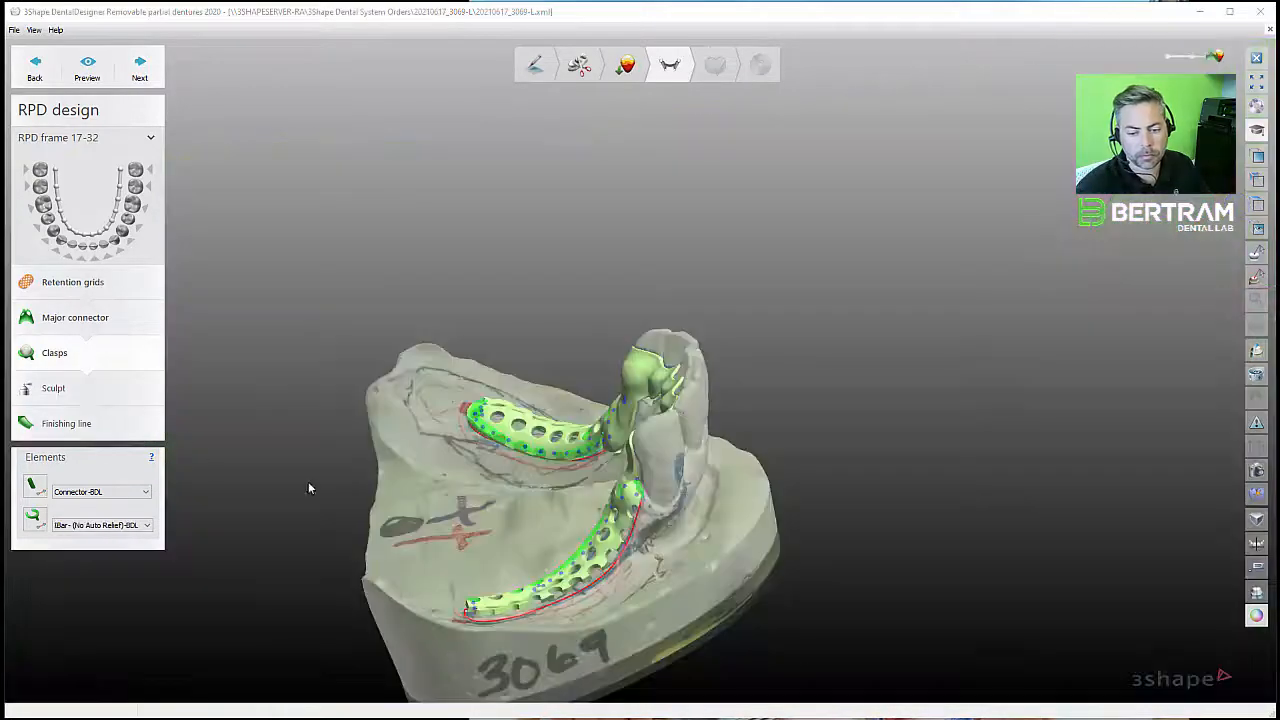
- Examine the mesh fills on both saddles, the extra filled holes and the first I-bar clasp
right_click_drag(543, 482, 732, 437)
scroll(517, 468, "up", 5)
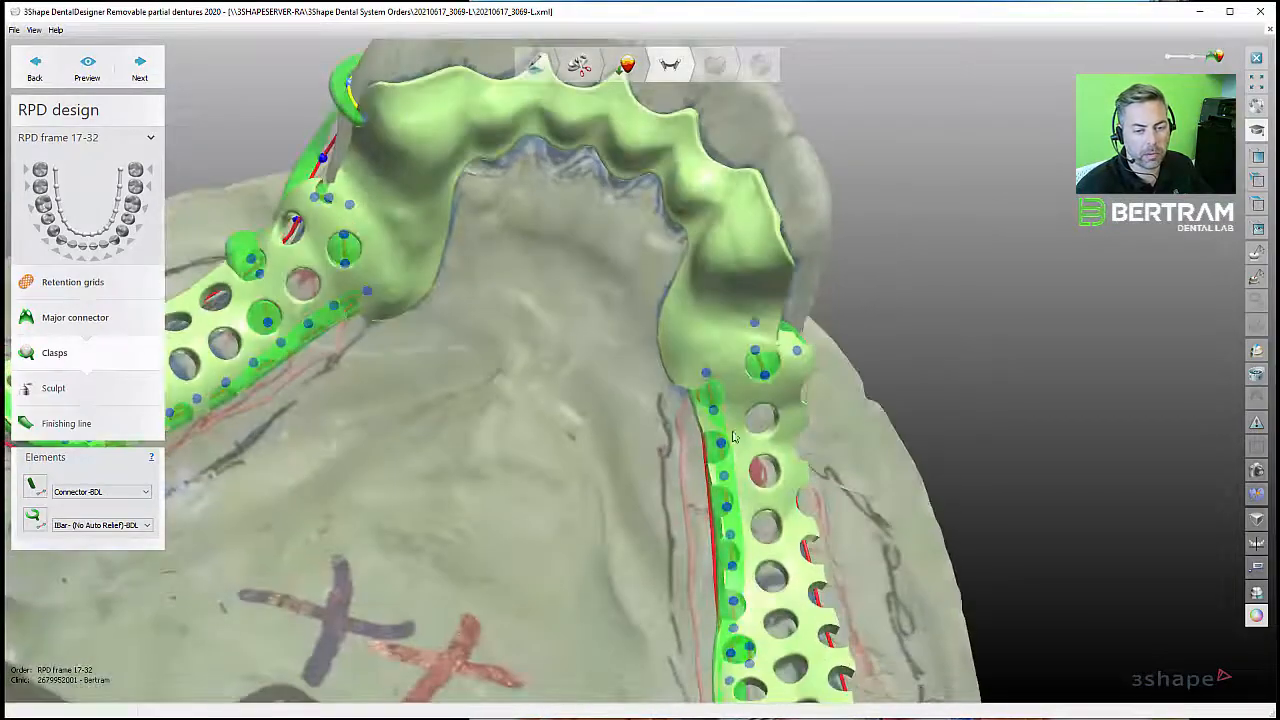
right_click_drag(737, 600, 748, 403)
scroll(748, 403, "up", 3)
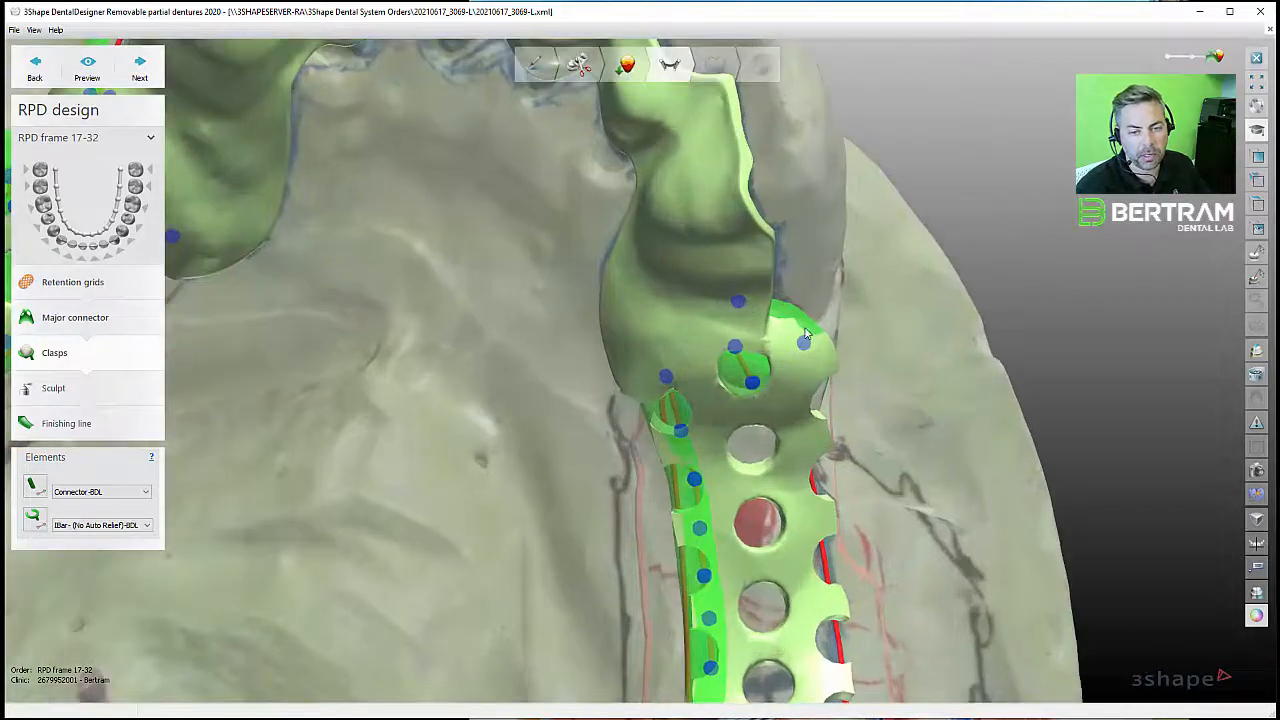
right_click_drag(788, 332, 745, 348)
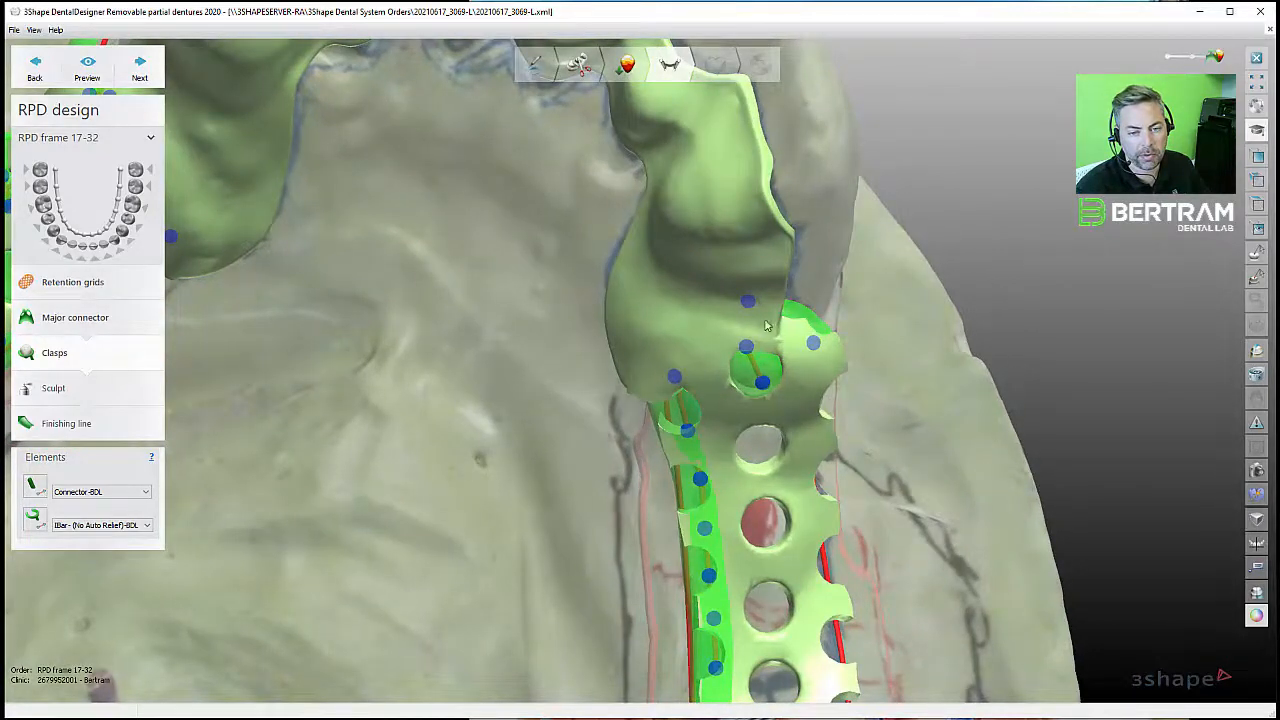
right_click_drag(677, 363, 510, 218)
right_click_drag(531, 312, 508, 322)
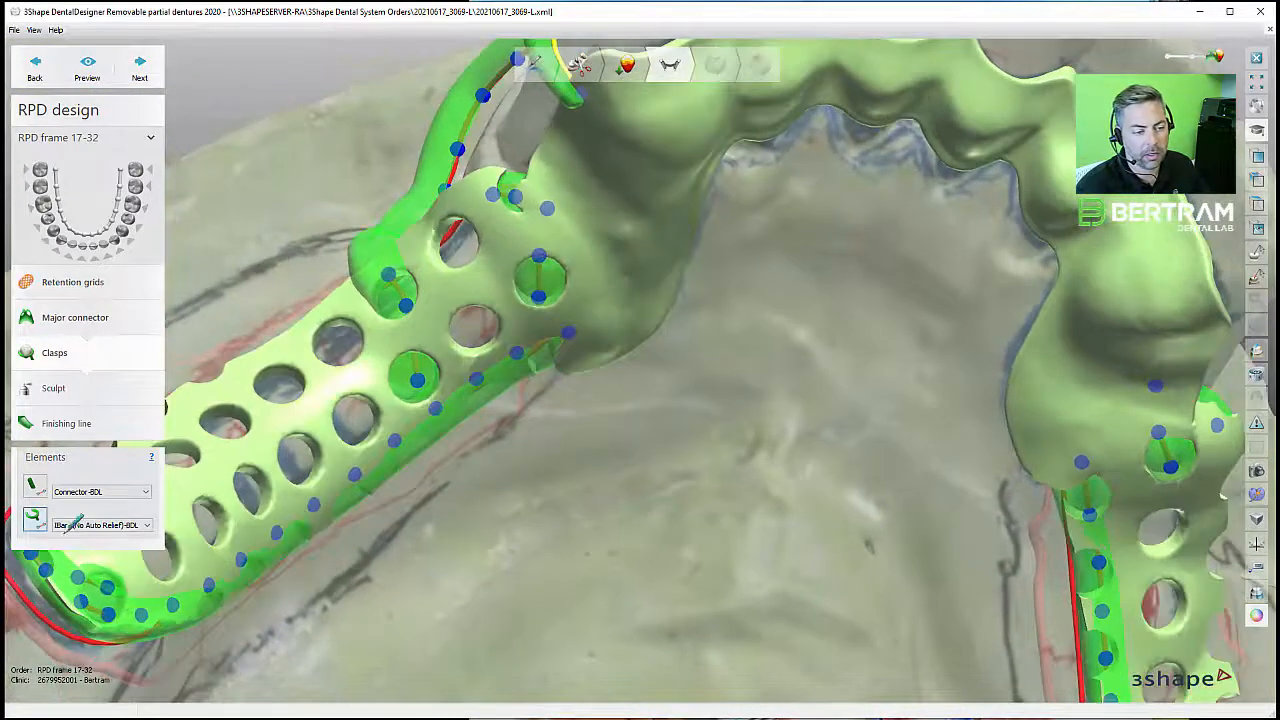
- Start an IBar- (No Auto Relief)-BDL clasp on the opposite abutment, running from the blue tooth mark down to the gum
right_click_drag(392, 640, 380, 571)
right_click_drag(606, 485, 517, 373)
scroll(540, 465, "up", 3)
left_click(517, 447)
left_click(523, 472)
right_click_drag(523, 472, 534, 408)
left_click(509, 513)
right_click_drag(509, 513, 557, 459)
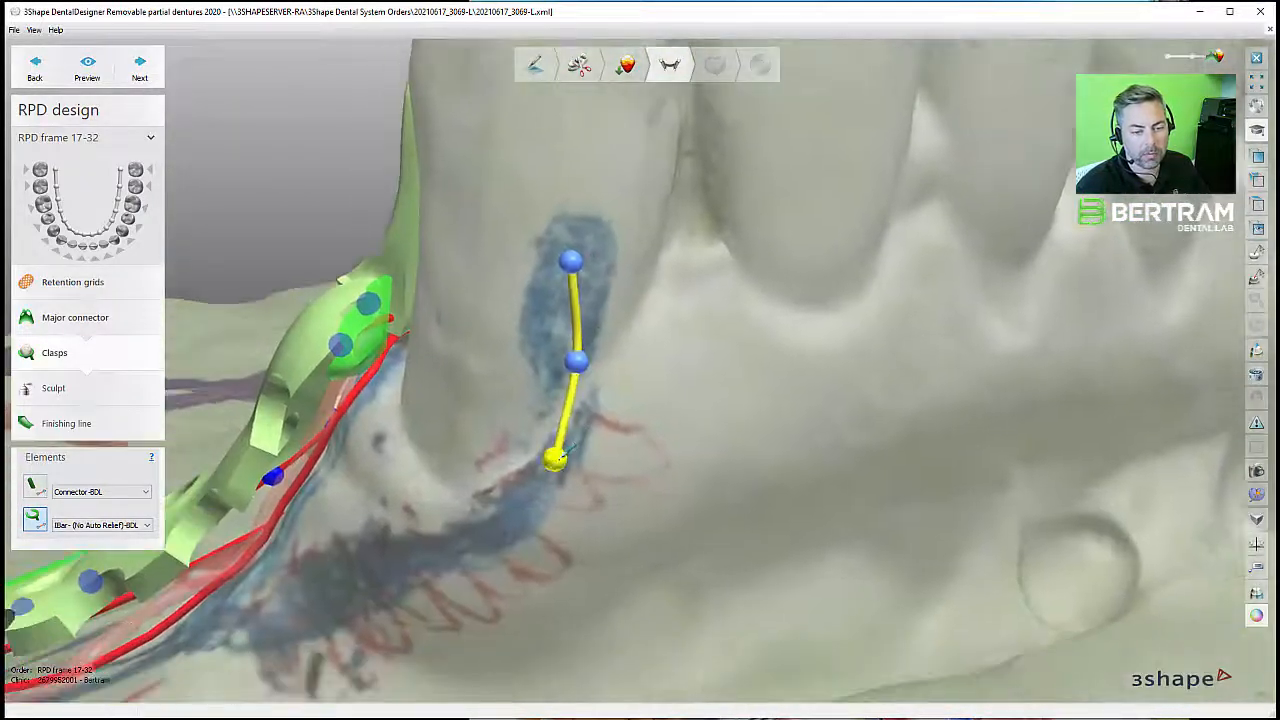
- Continue the I-bar back along the blue gum marking and end it in a hole of the retention grid
middle_click_drag(558, 457, 722, 342)
left_click(611, 446)
left_click(491, 506)
left_click(347, 529)
scroll(395, 514, "down", 3)
right_click_drag(400, 514, 547, 456)
scroll(742, 552, "up", 3)
double_click(673, 570)
- Adjust the I-bar's tip at its end point on the abutment tooth's blue mark
scroll(673, 570, "down", 5)
scroll(547, 456, "up", 3)
right_click(467, 314)
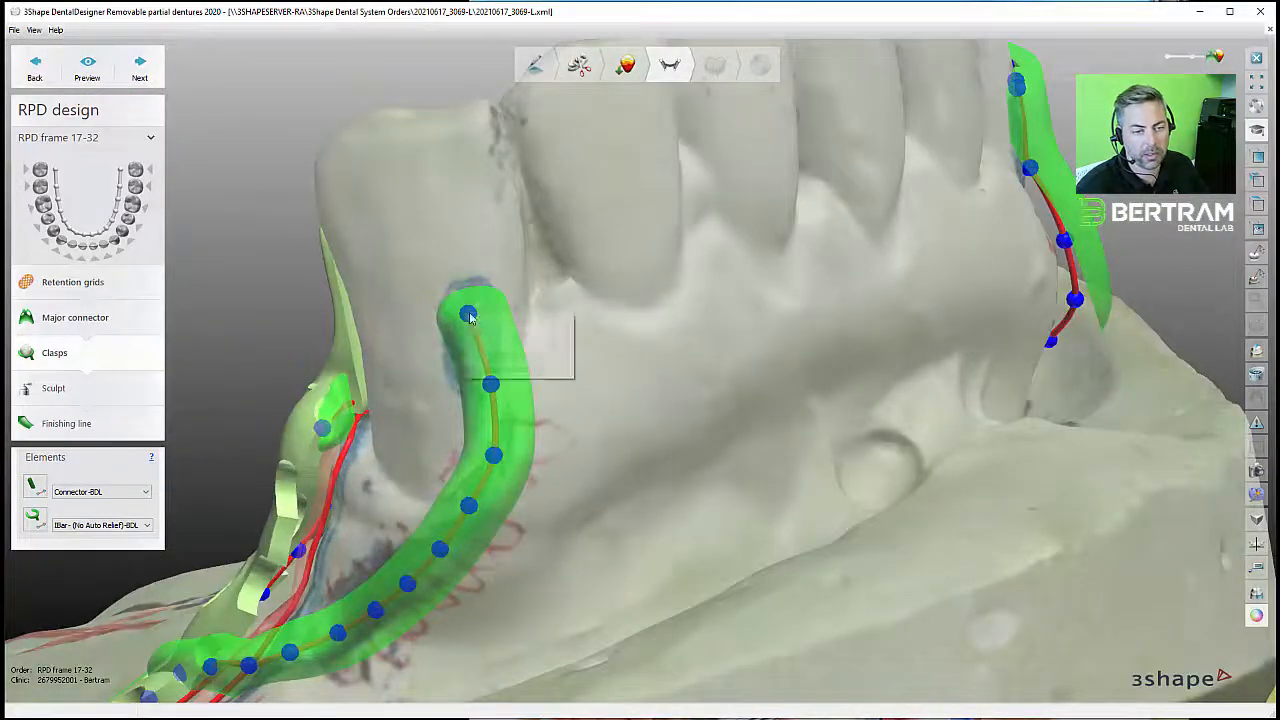
left_click(508, 369)
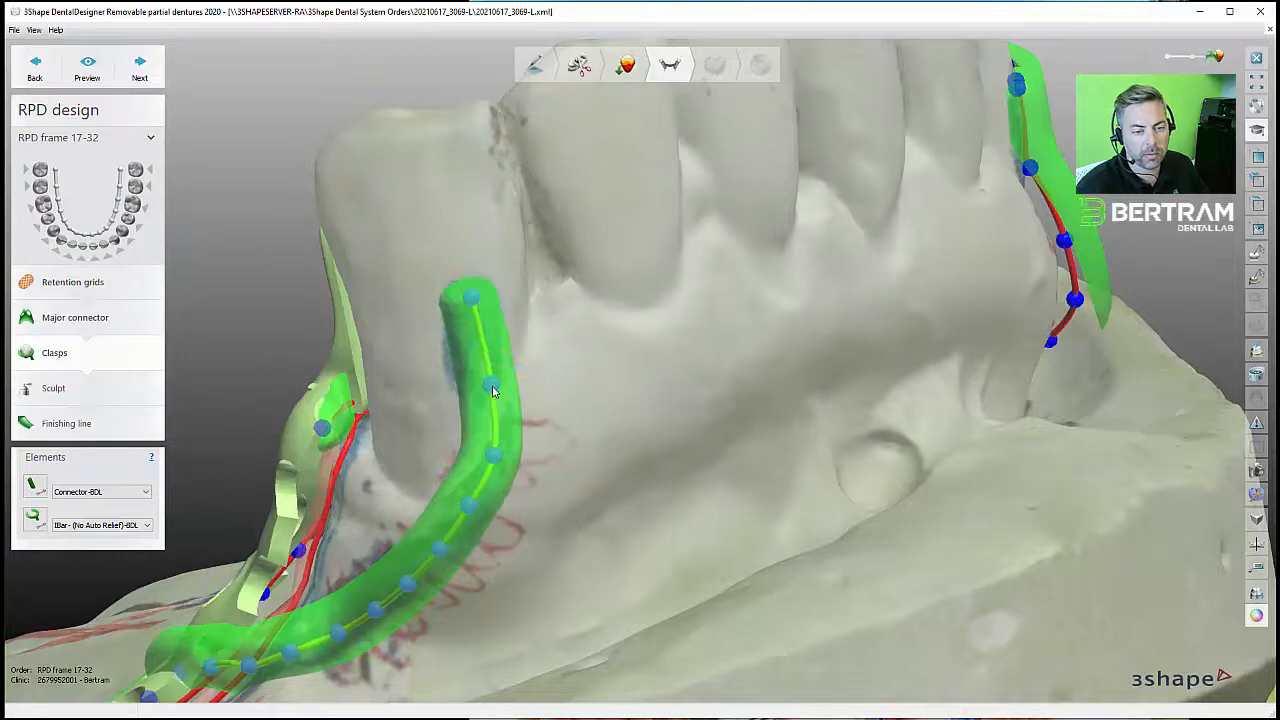
- Adjust the I-bar's profile size at its end point in the retention grid and check its course over the gum
right_click_drag(482, 472, 701, 455)
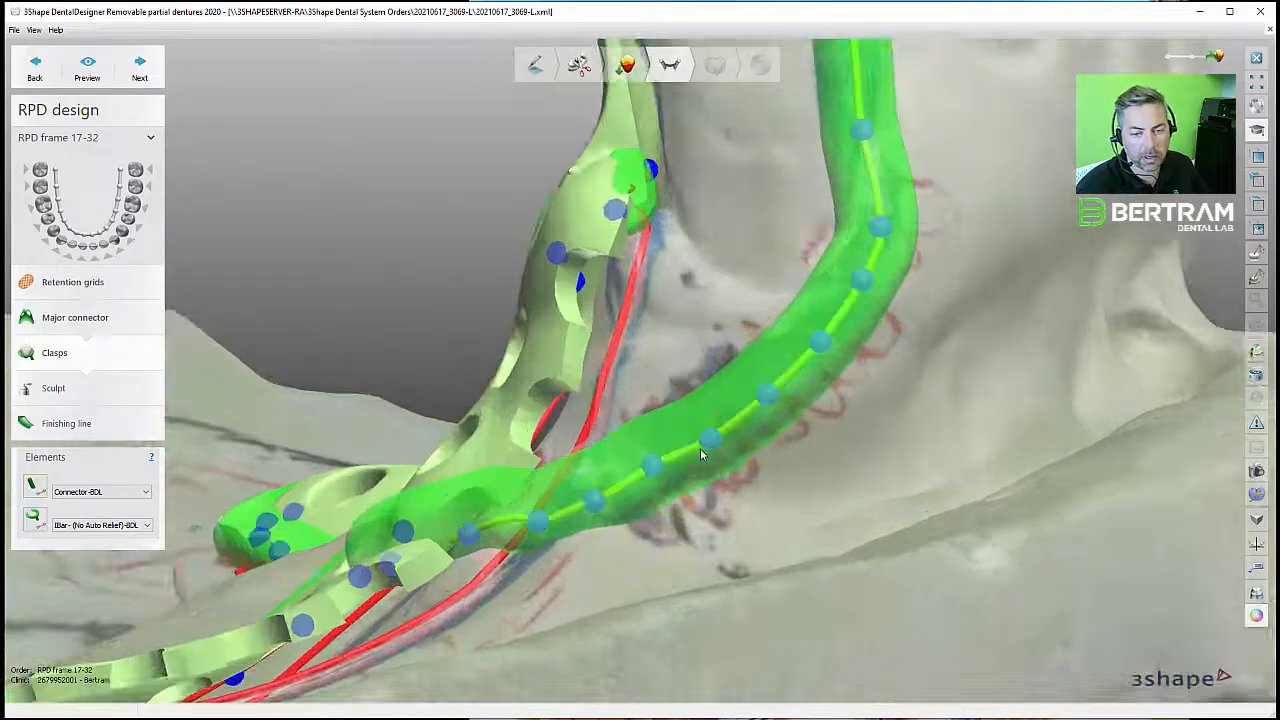
right_click_drag(780, 400, 855, 465)
scroll(855, 465, "up", 3)
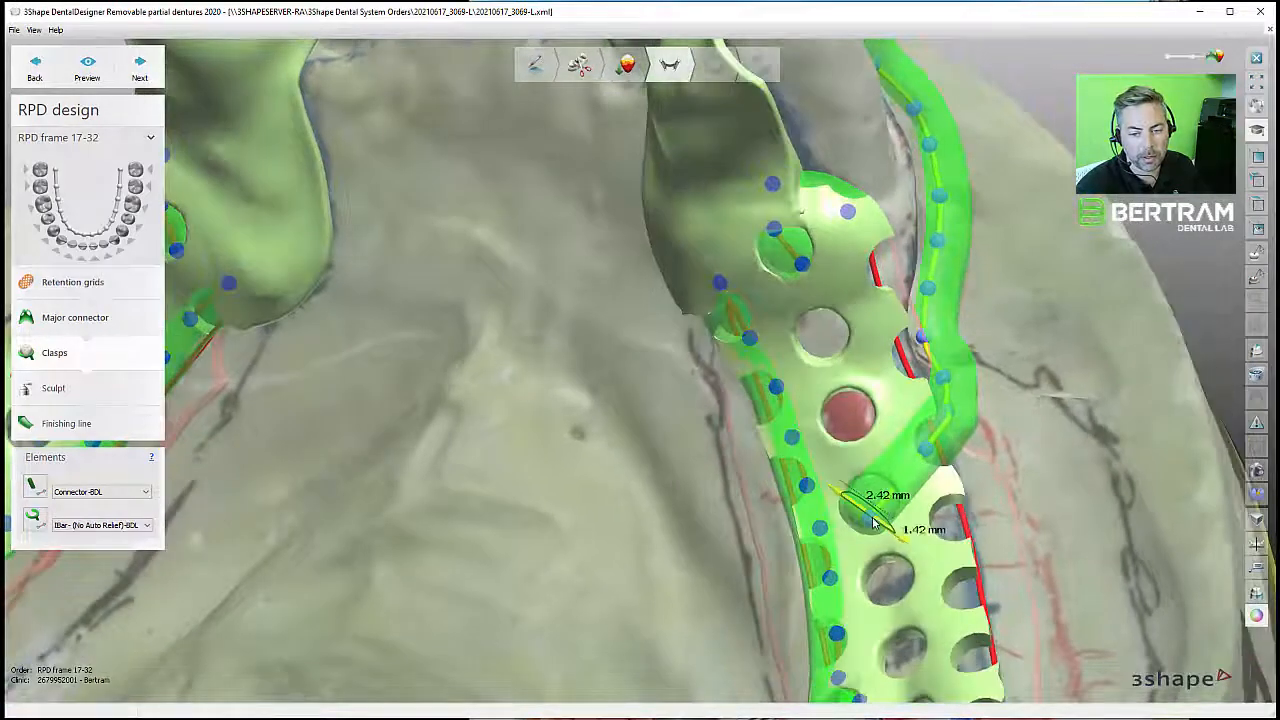
scroll(872, 523, "up", 2, "shift")
scroll(872, 523, "down", 3, "shift")
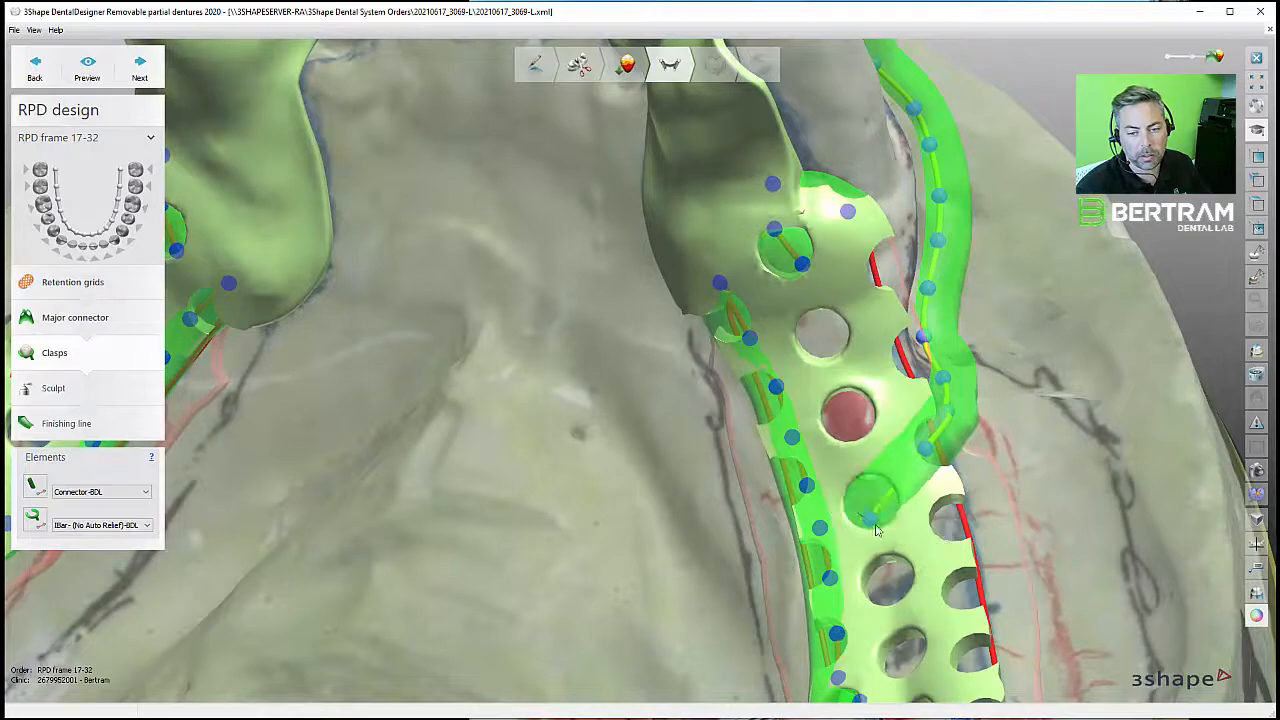
right_click_drag(898, 508, 775, 592)
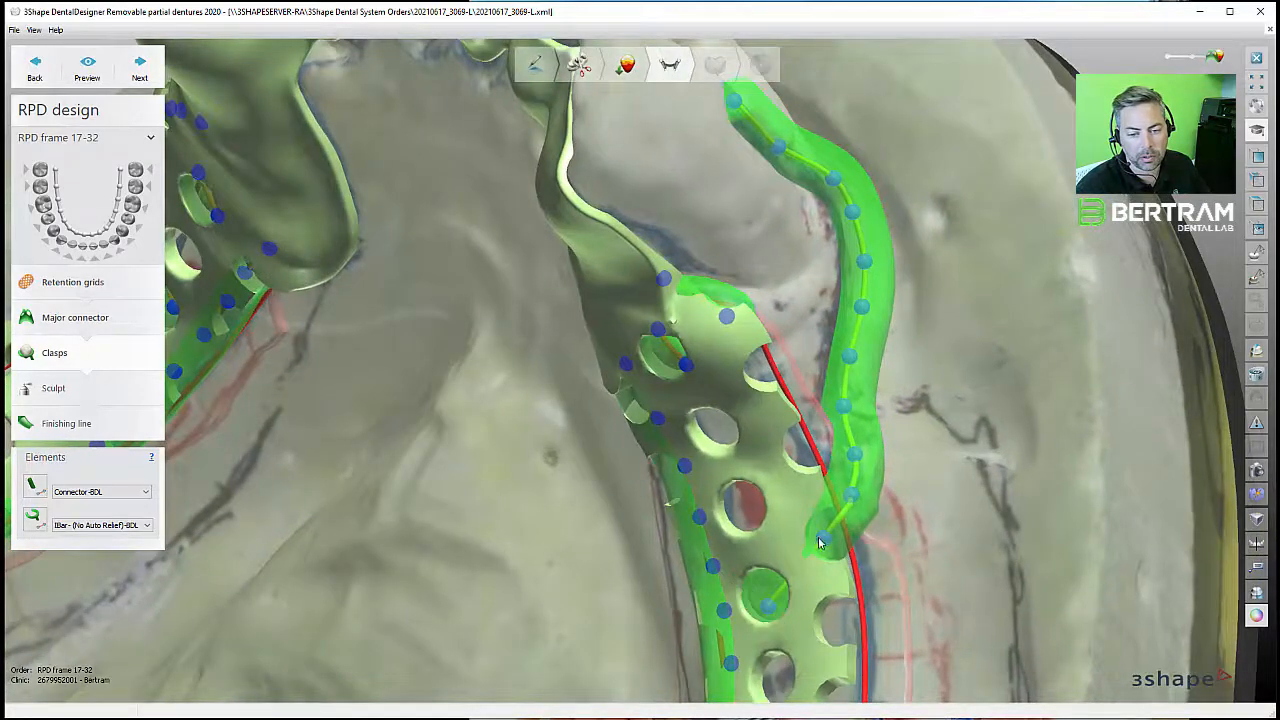
right_click_drag(820, 545, 845, 511)
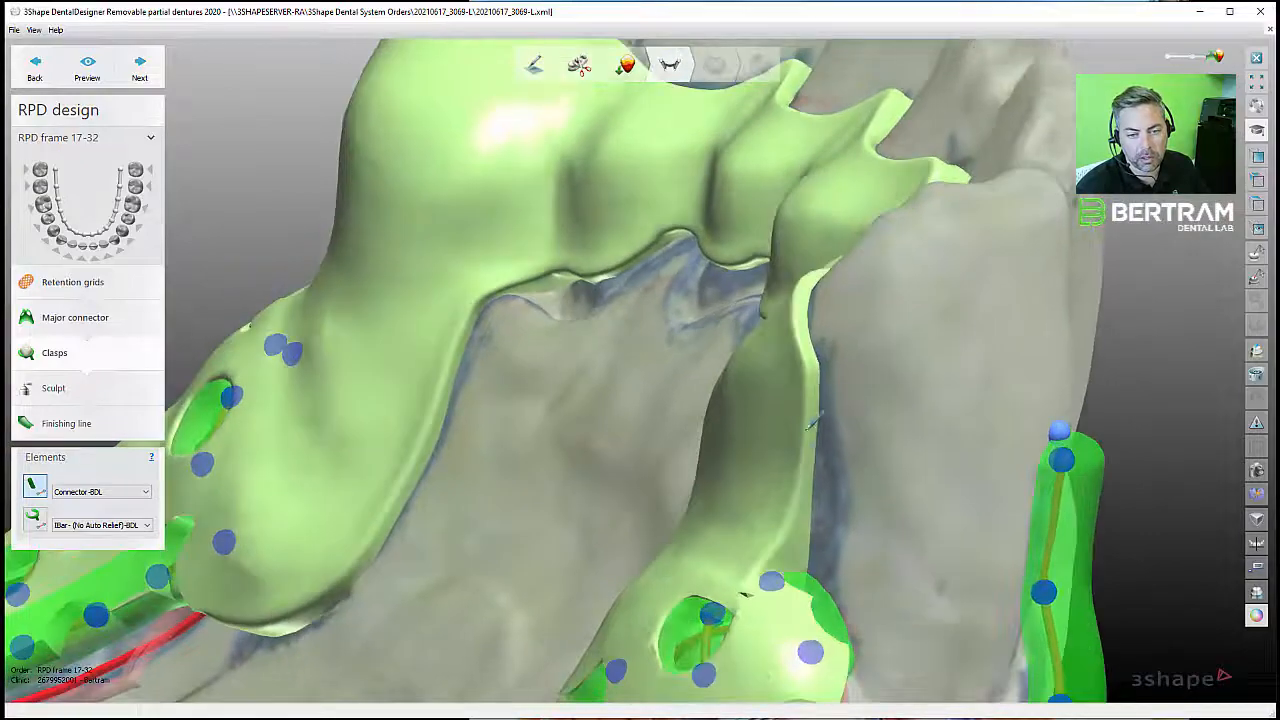
- Attach a Connector-BDL bar from the second I-bar's tip to the major connector and inspect the whole frame
left_click_drag(832, 402, 811, 377)
right_click_drag(945, 420, 963, 427)
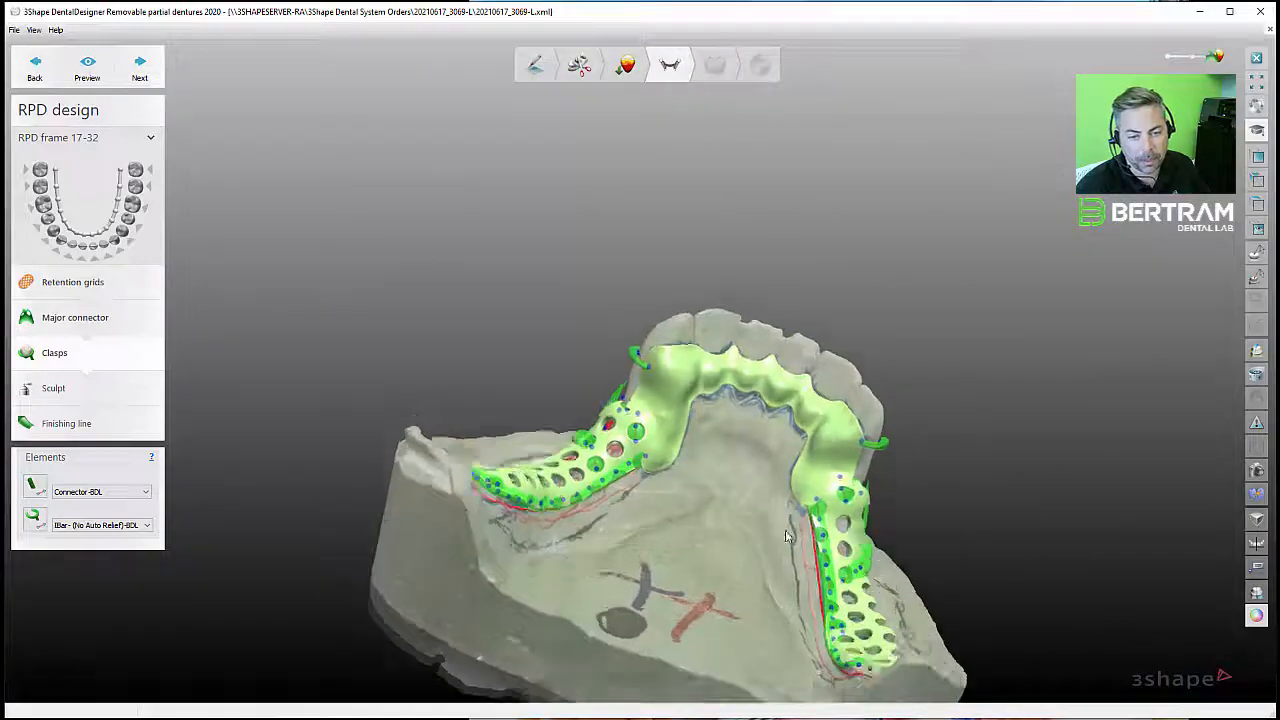
right_click_drag(610, 505, 622, 460)
middle_click_drag(622, 458, 616, 454)
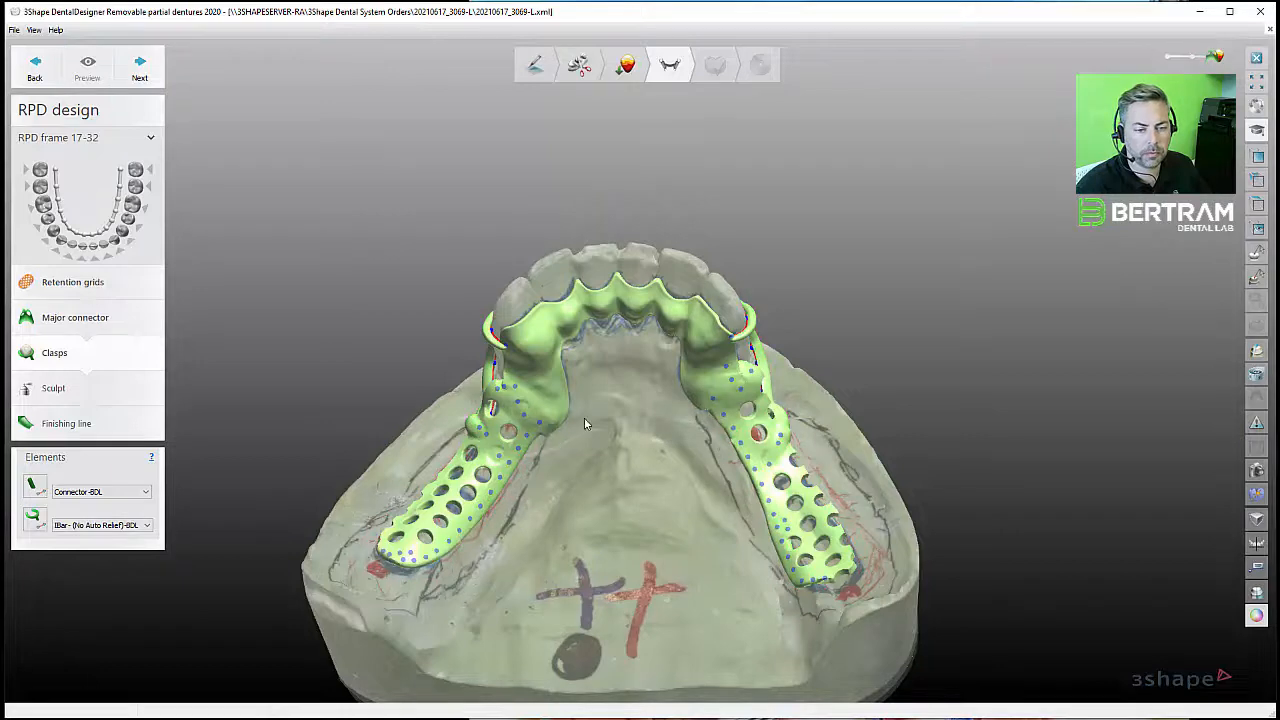
right_click_drag(586, 424, 572, 408)
- Smooth the lingual plate's surface behind the abutment tooth with the wax knife at 3.20 mm and 10.0 µm, checking both sides
left_click(60, 389)
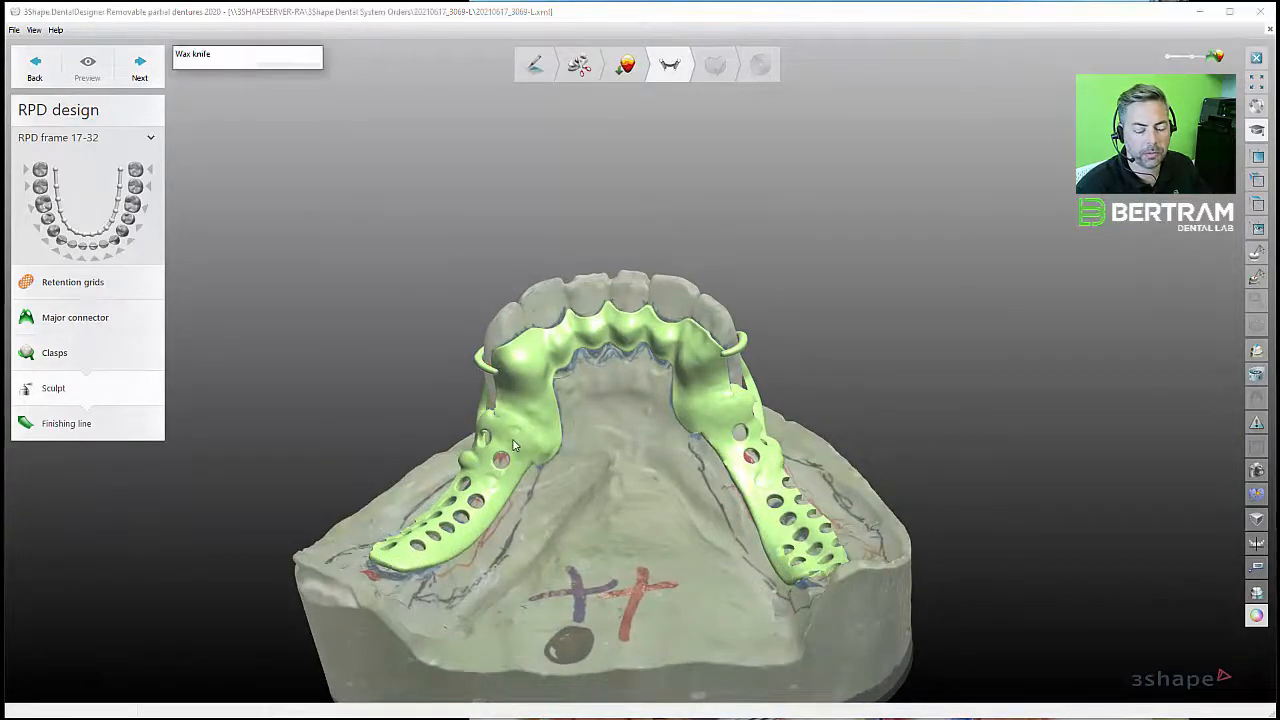
scroll(531, 449, "up", 2)
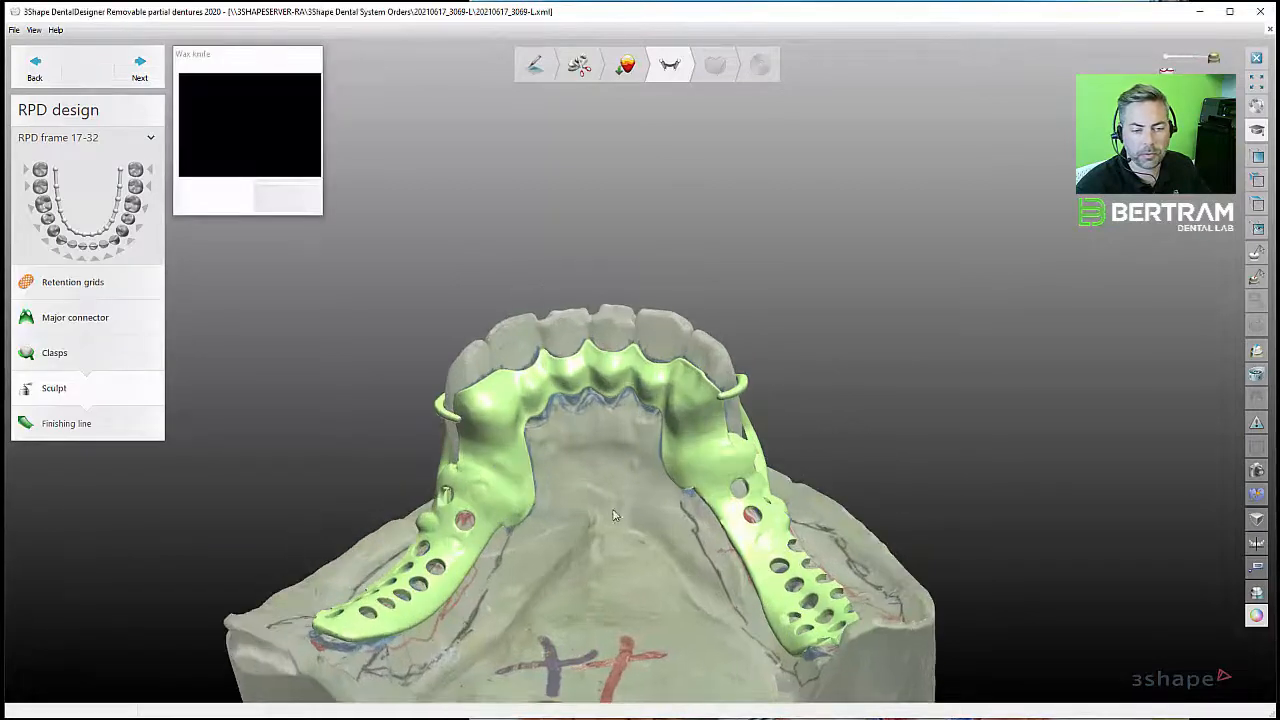
scroll(516, 478, "up", 5)
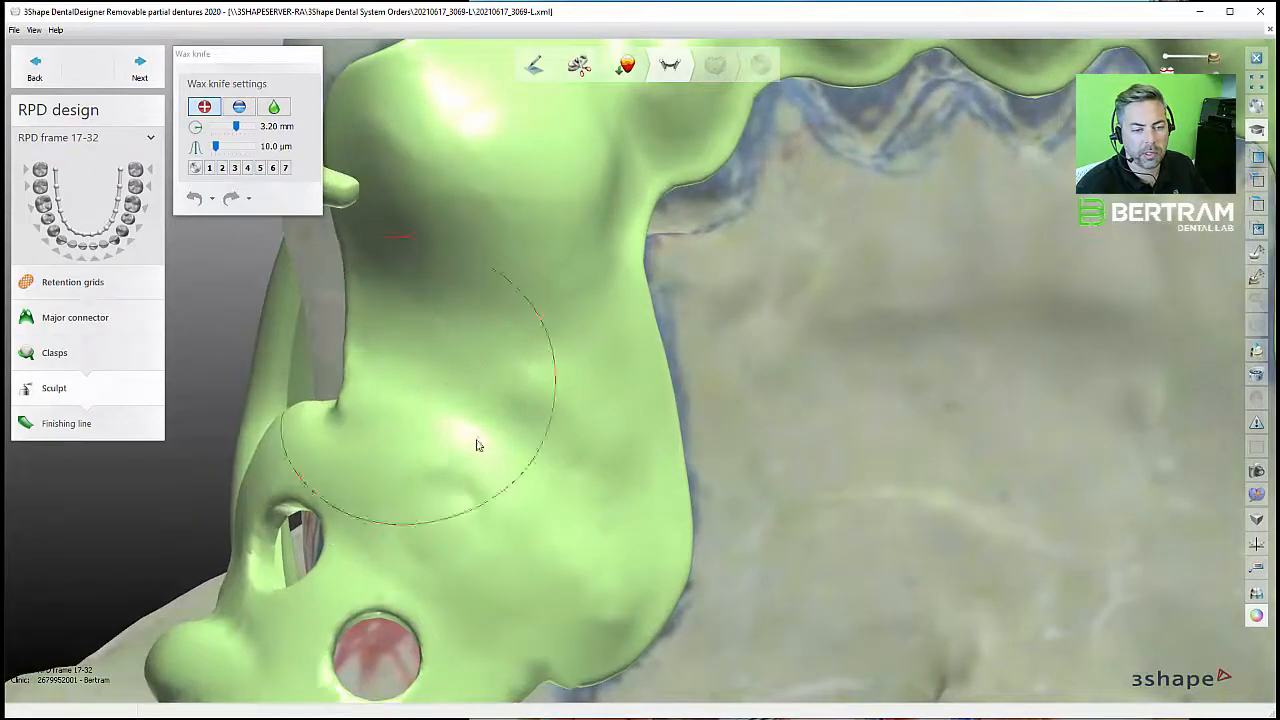
mouse_move(477, 445)
left_mouse_down()
mouse_move(552, 465)
mouse_move(604, 551)
mouse_move(448, 560)
mouse_move(450, 318)
left_mouse_up()
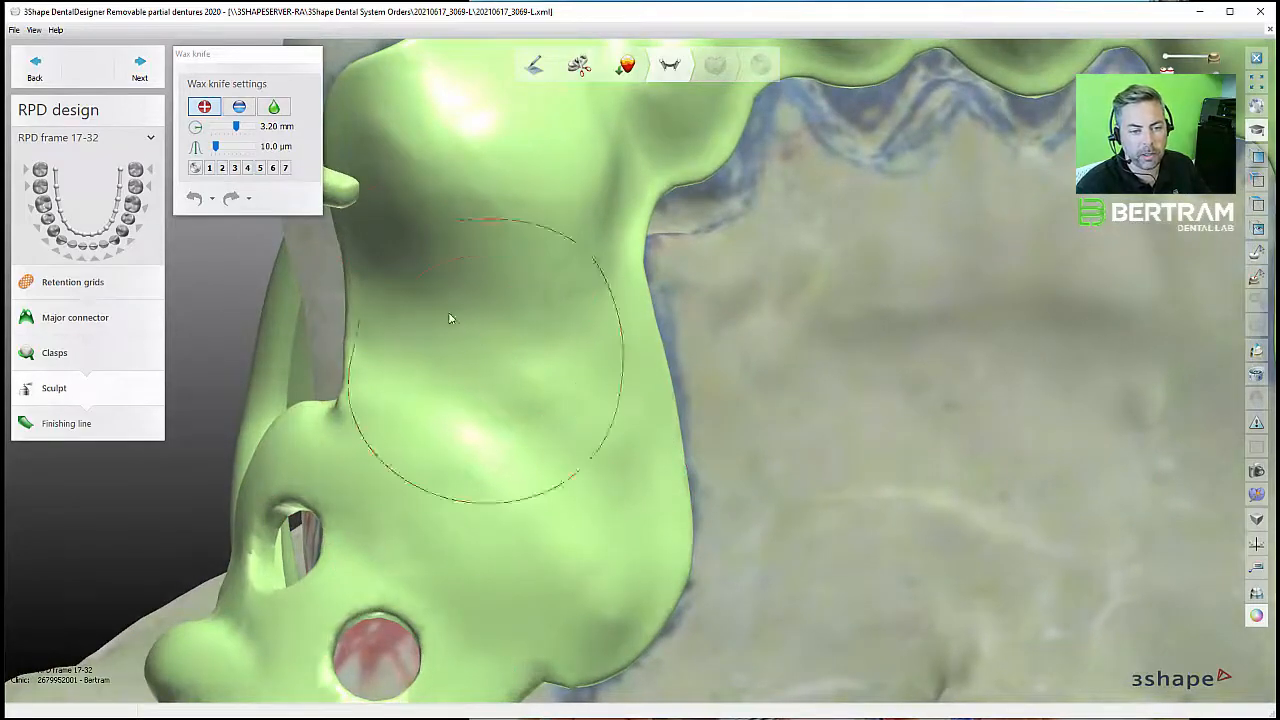
right_click_drag(446, 328, 440, 406)
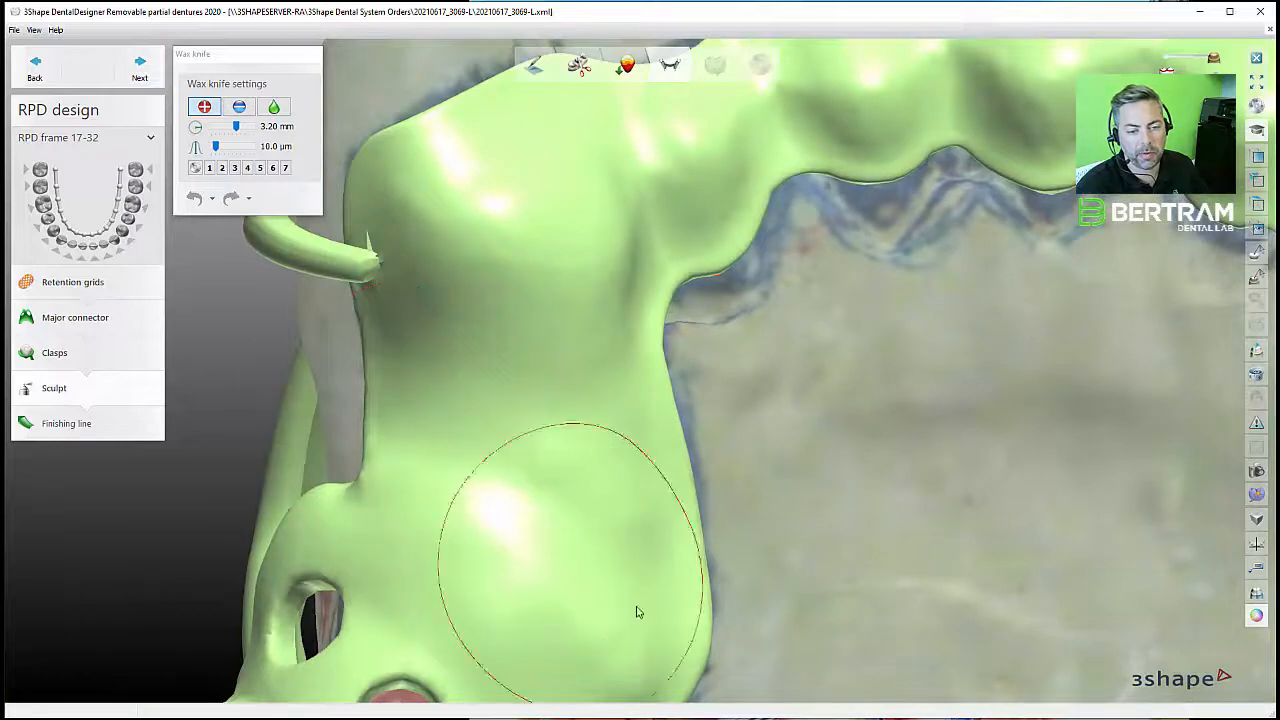
mouse_move(637, 612)
left_mouse_down()
mouse_move(491, 466)
mouse_move(589, 537)
mouse_move(447, 353)
mouse_move(406, 220)
mouse_move(443, 460)
mouse_move(406, 304)
mouse_move(651, 643)
left_mouse_up()
right_click_drag(651, 643, 866, 434)
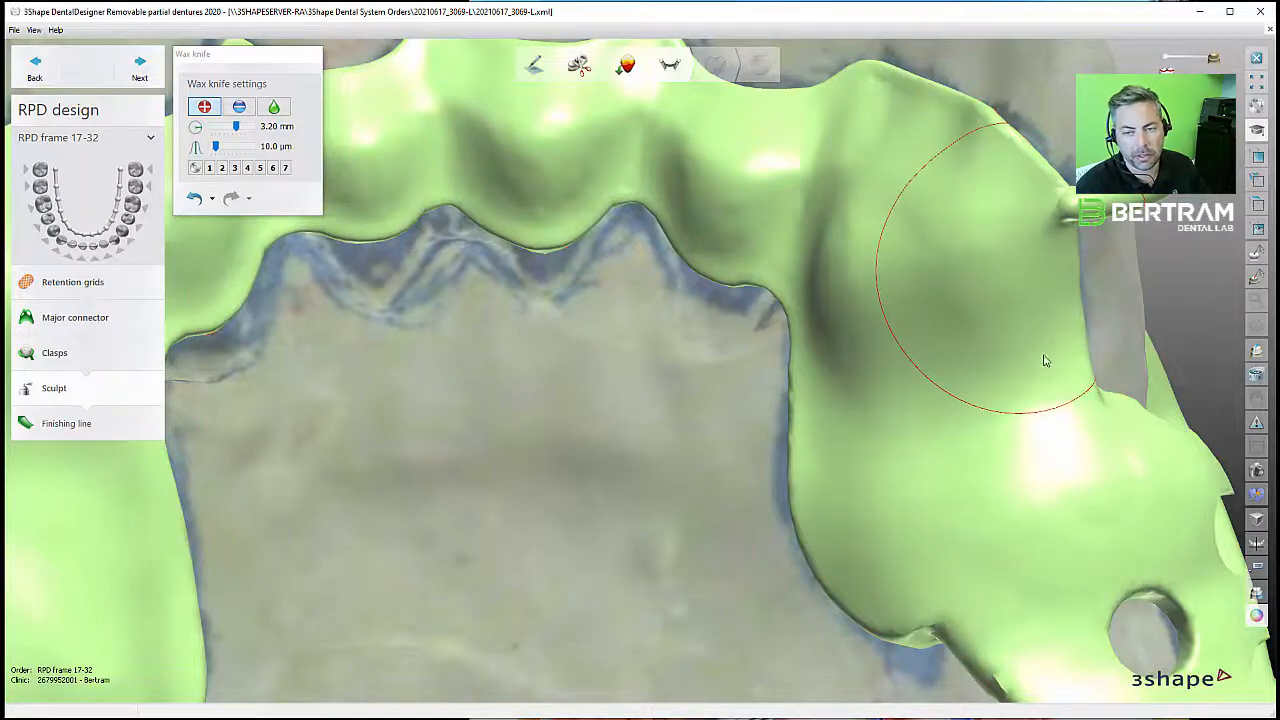
right_click_drag(1045, 360, 1017, 371)
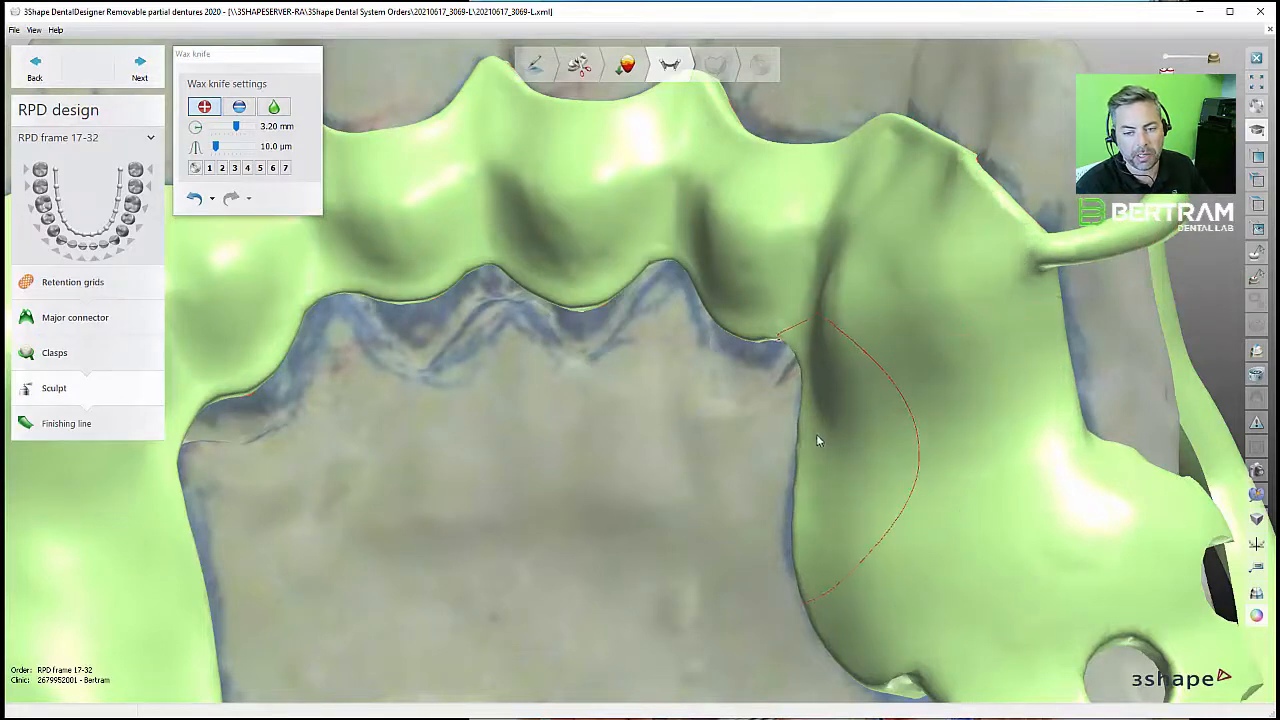
middle_click_drag(415, 436, 654, 398)
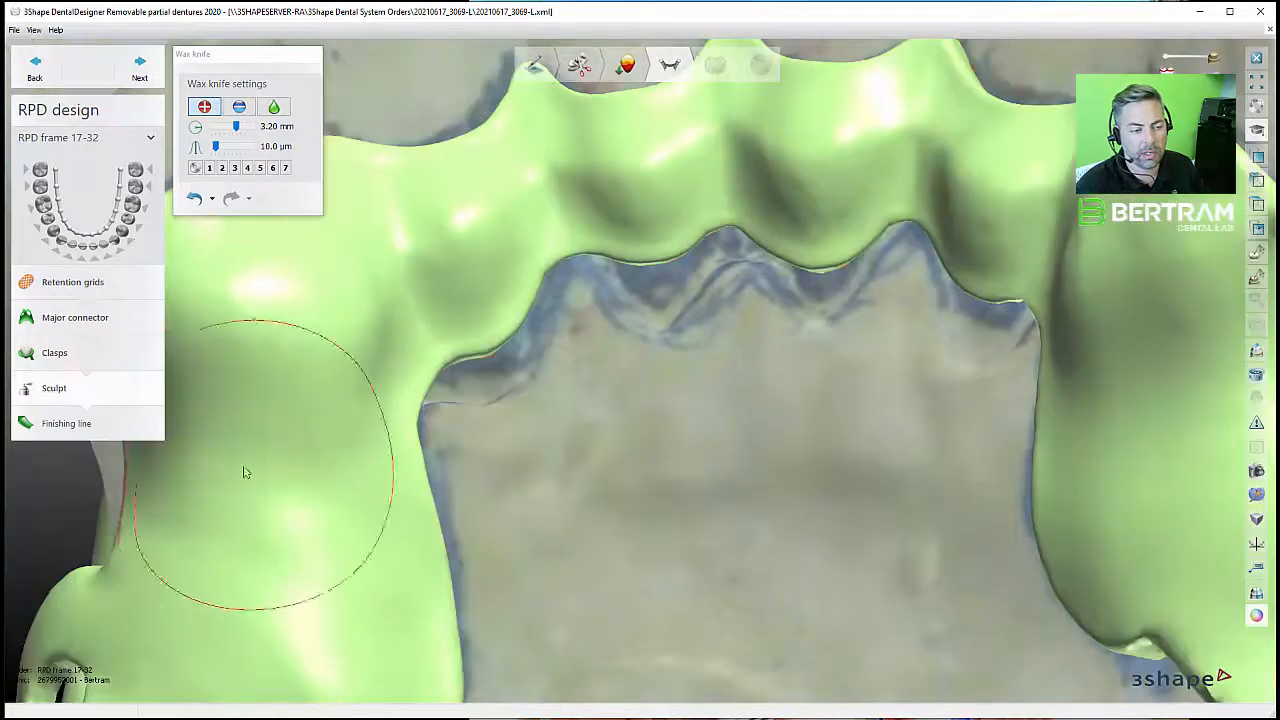
- Draw a four-point FLine Wide-BDL finishing line from below the first clasp tip down to the lingual plate's lower edge
left_click(82, 425)
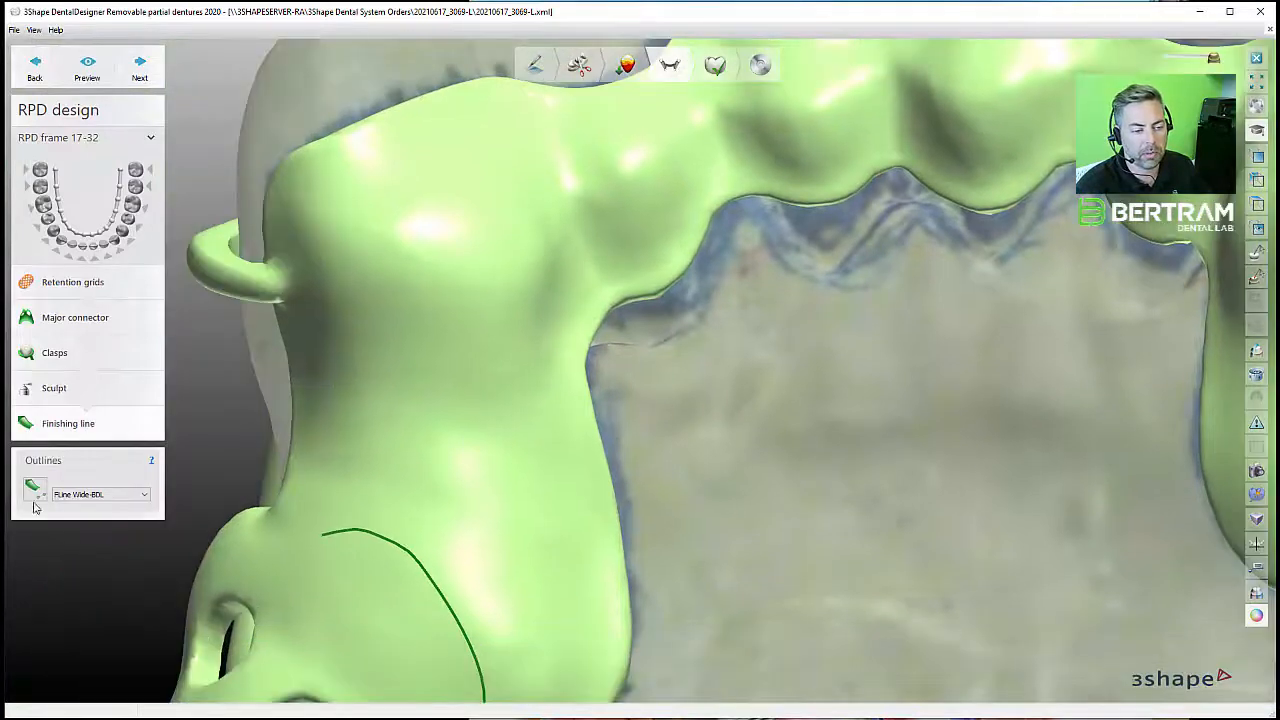
left_click(35, 495)
middle_click_drag(358, 381, 355, 396)
left_click(300, 201)
left_click(380, 337)
middle_click_drag(414, 474, 389, 378)
left_click(410, 414)
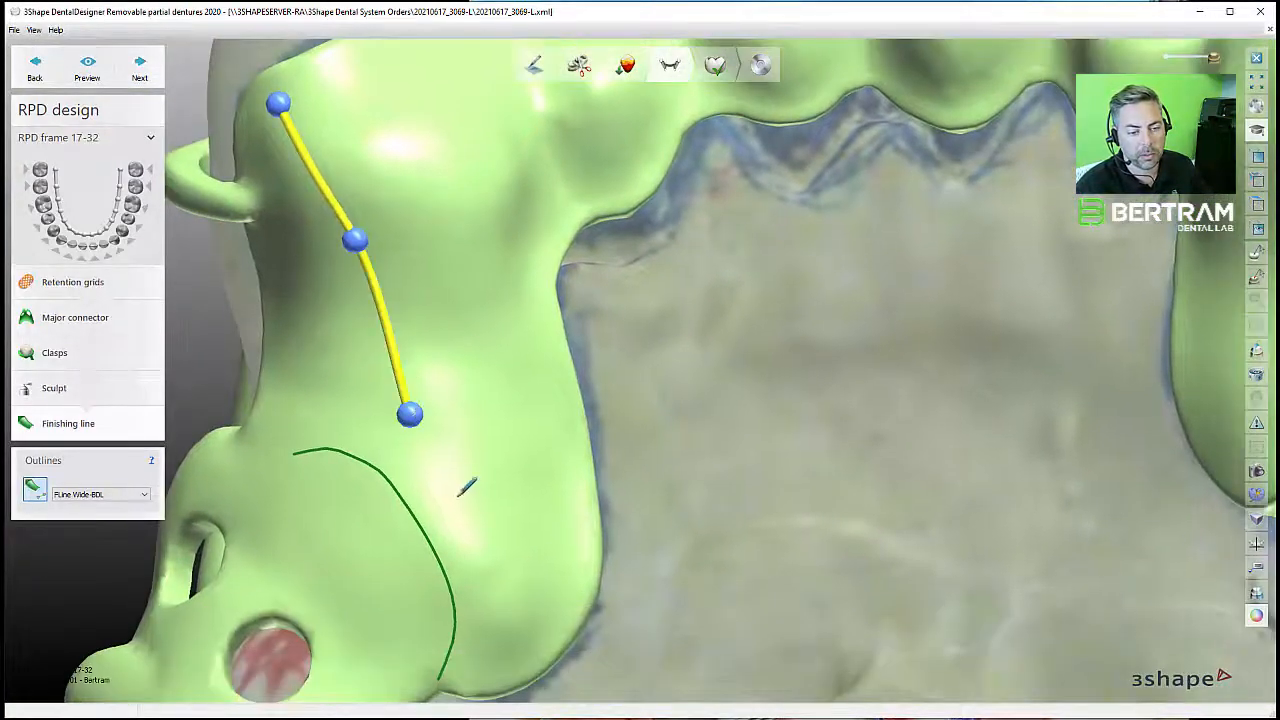
right_click_drag(458, 496, 465, 530)
double_click(508, 571)
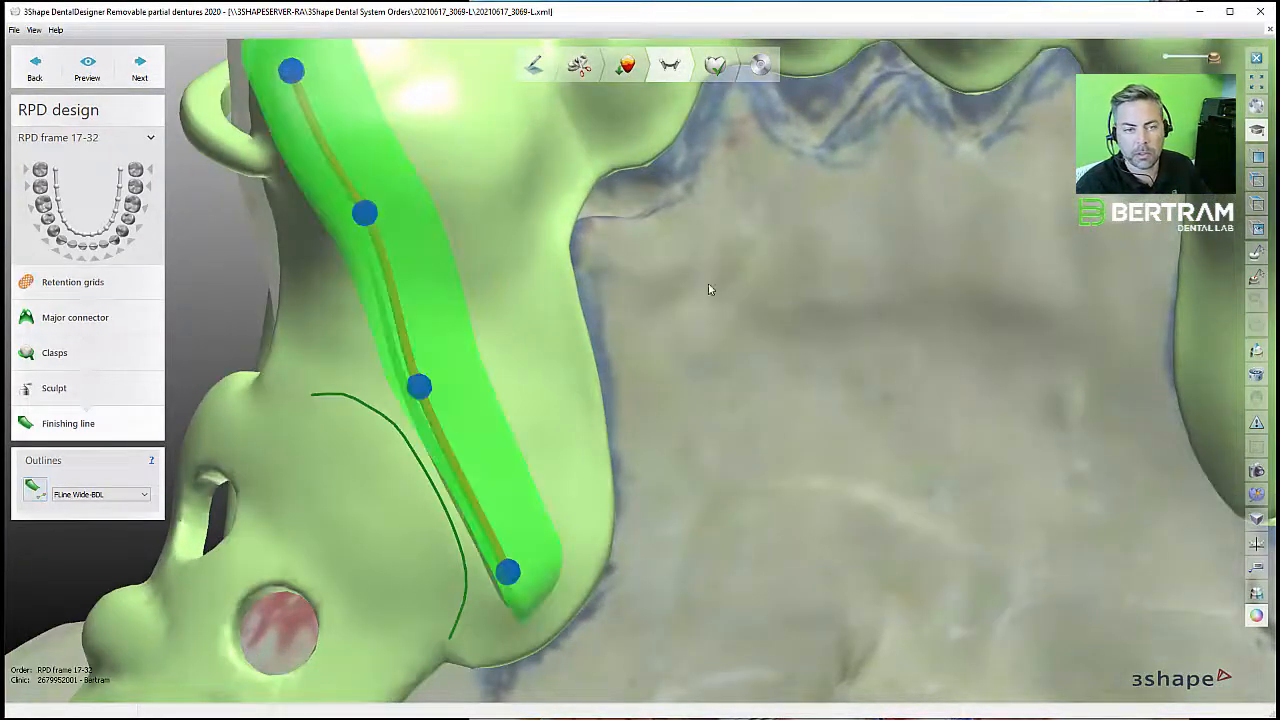
- Straighten the upper half of the first finishing line by moving its end point, adding a control point and shifting the neighbouring one
right_click_drag(708, 289, 409, 263)
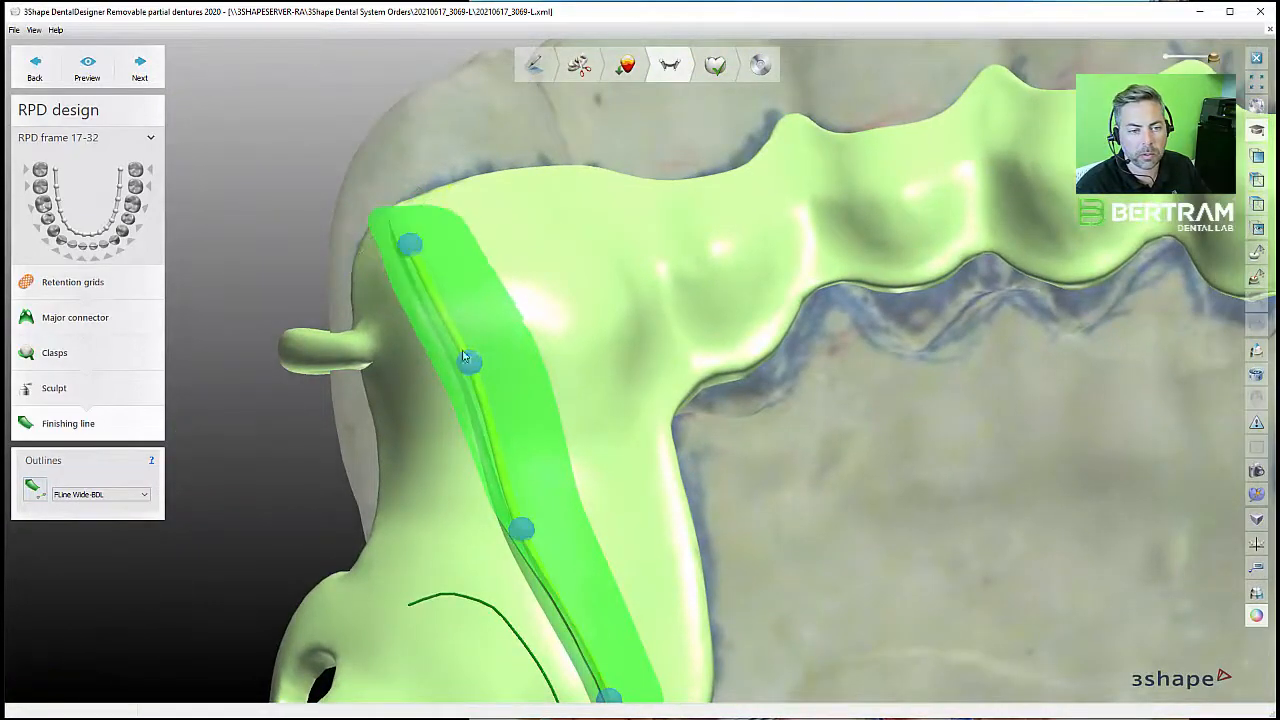
right_click_drag(457, 378, 608, 484)
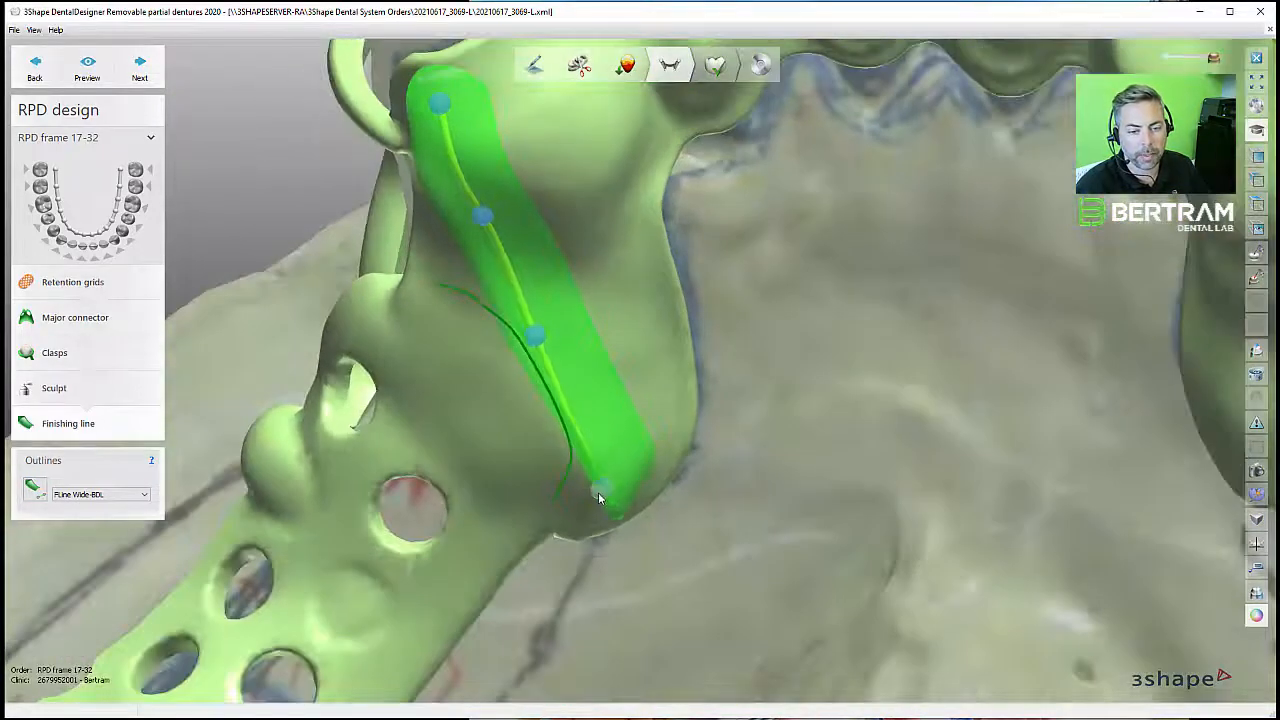
right_click_drag(563, 368, 486, 206)
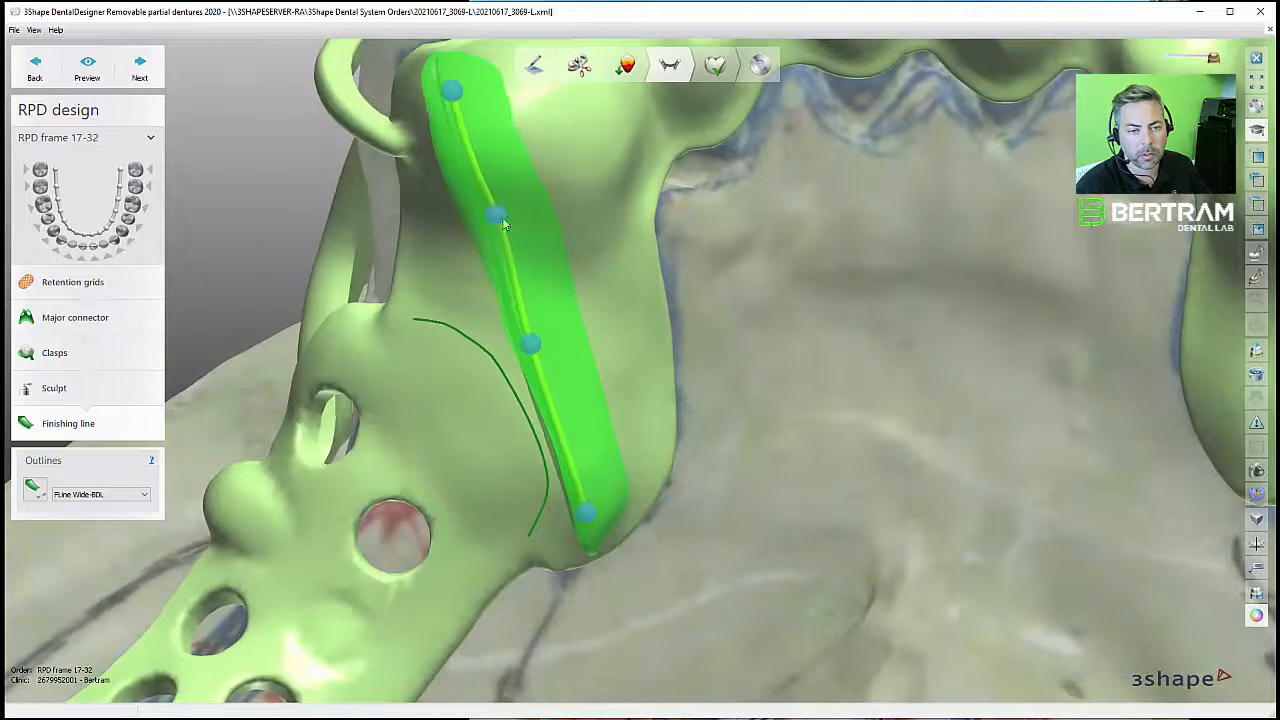
right_click_drag(447, 96, 492, 176)
left_click_drag(493, 175, 500, 157)
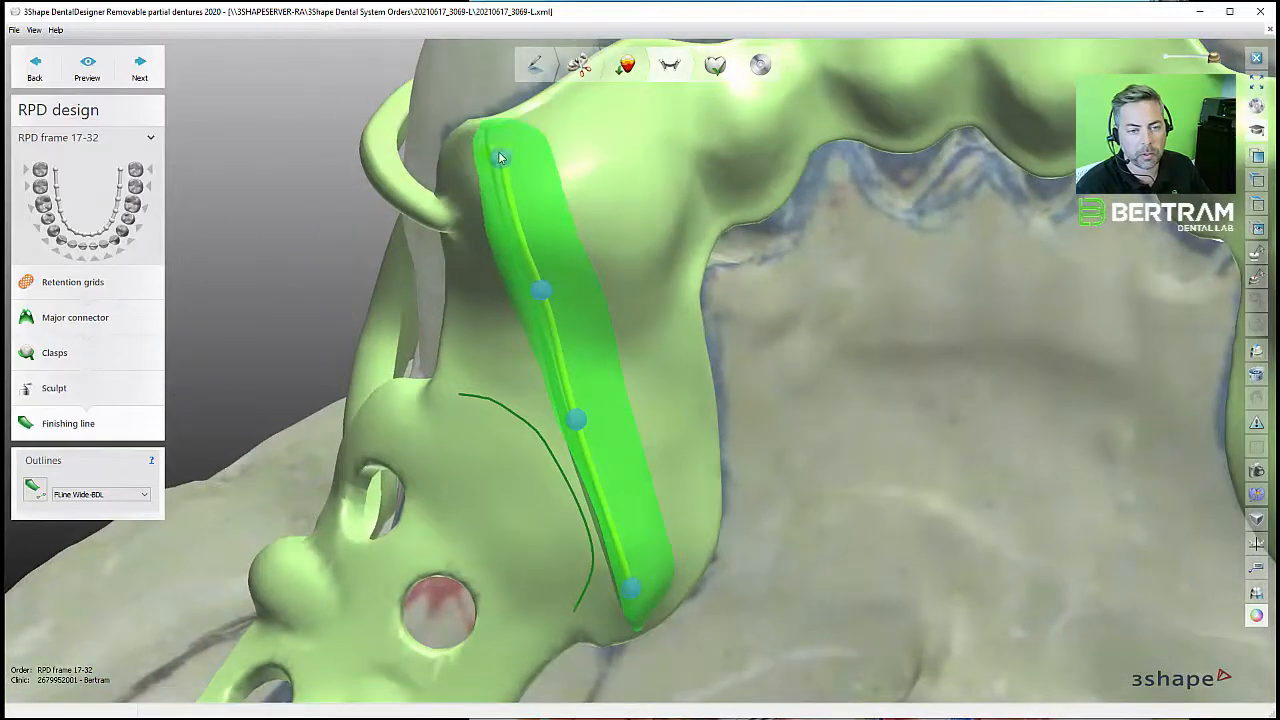
right_click(523, 233)
left_click(525, 238)
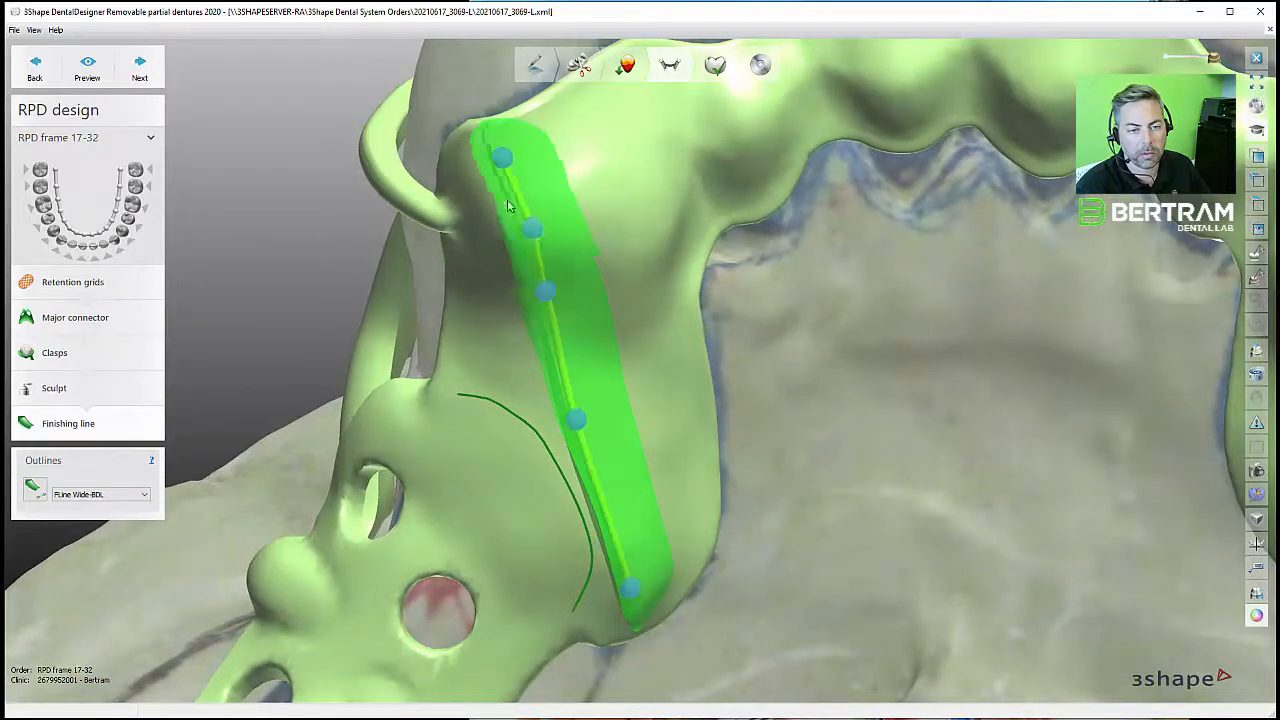
left_click_drag(544, 287, 550, 318)
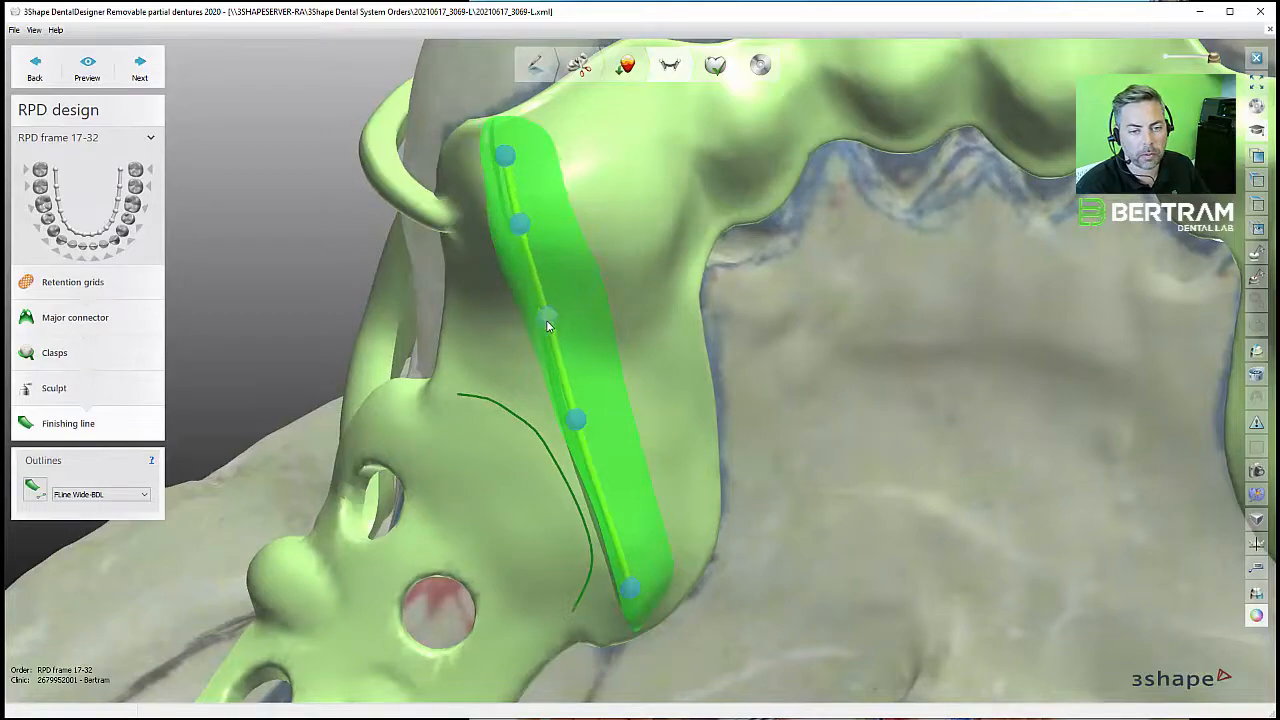
- Reshape the lower half of the first finishing line with an extra control point, bringing its end to the plate's lower corner
scroll(554, 320, "down", 4)
right_click_drag(594, 306, 593, 405)
scroll(593, 405, "up", 2)
scroll(593, 408, "up", 3)
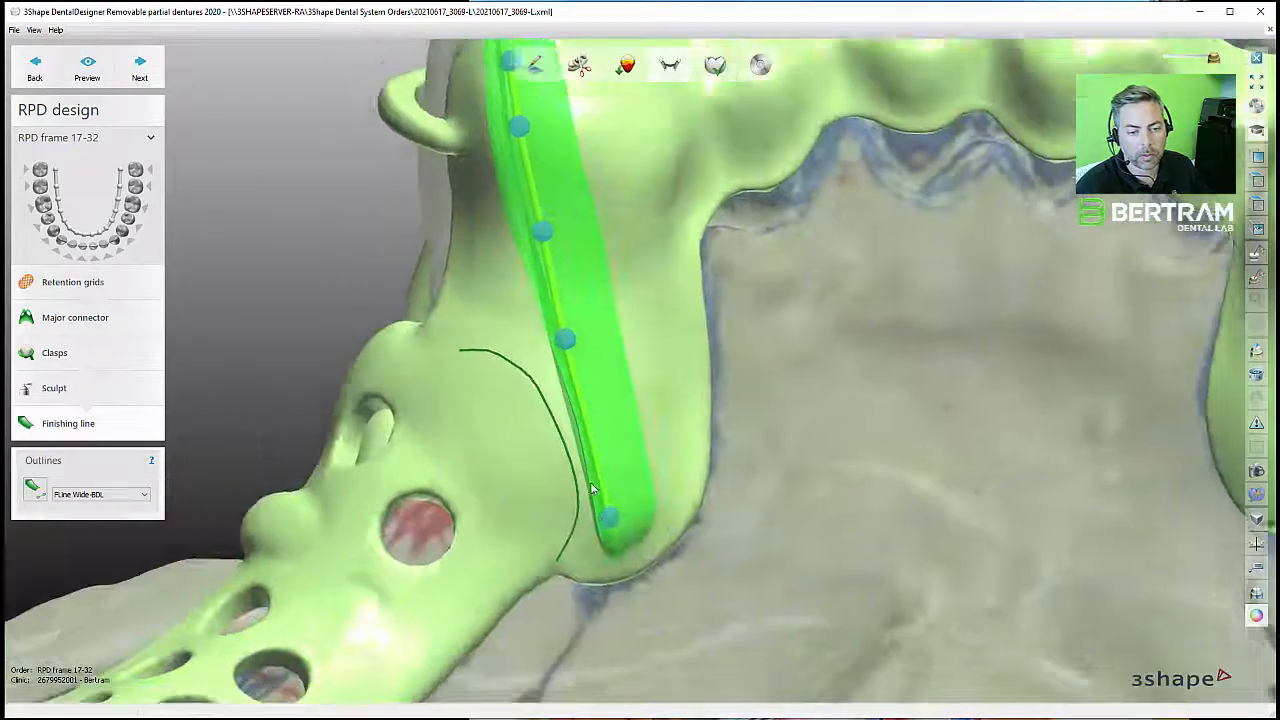
left_click_drag(563, 318, 570, 322)
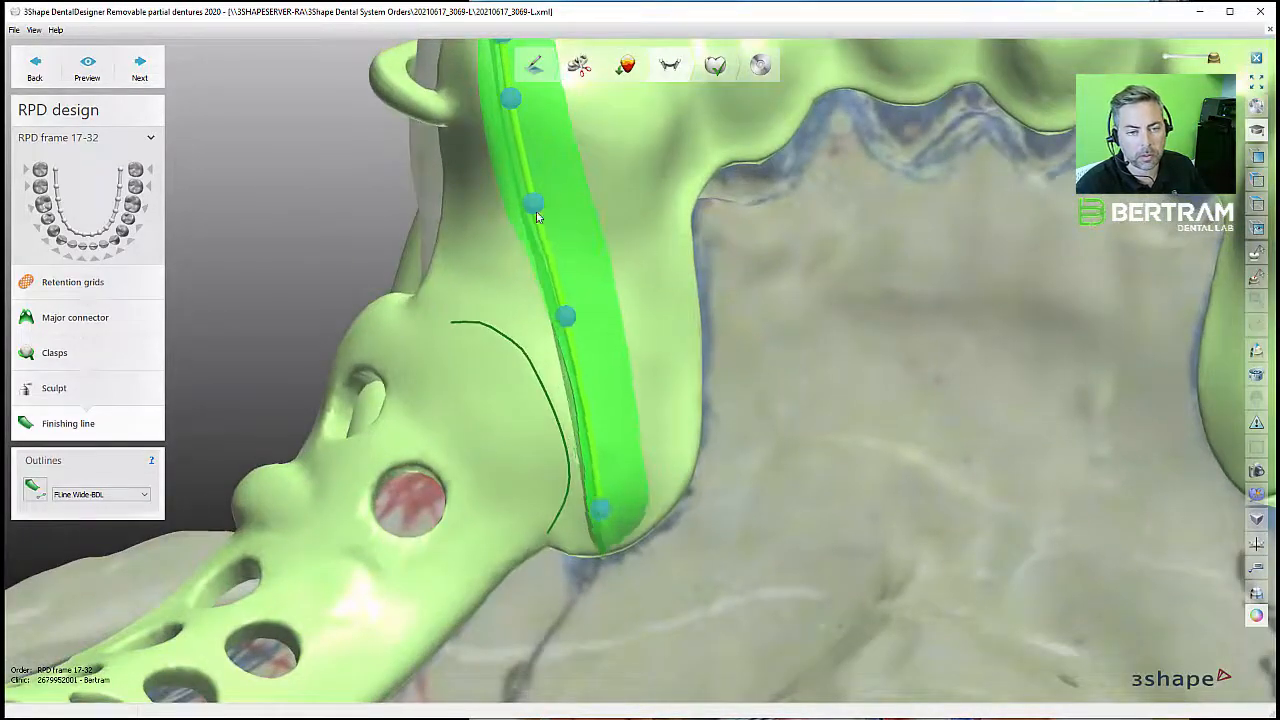
mouse_move(602, 509)
left_mouse_down()
mouse_move(589, 505)
mouse_move(590, 518)
left_mouse_up()
left_click(578, 410)
left_click_drag(586, 409, 589, 416)
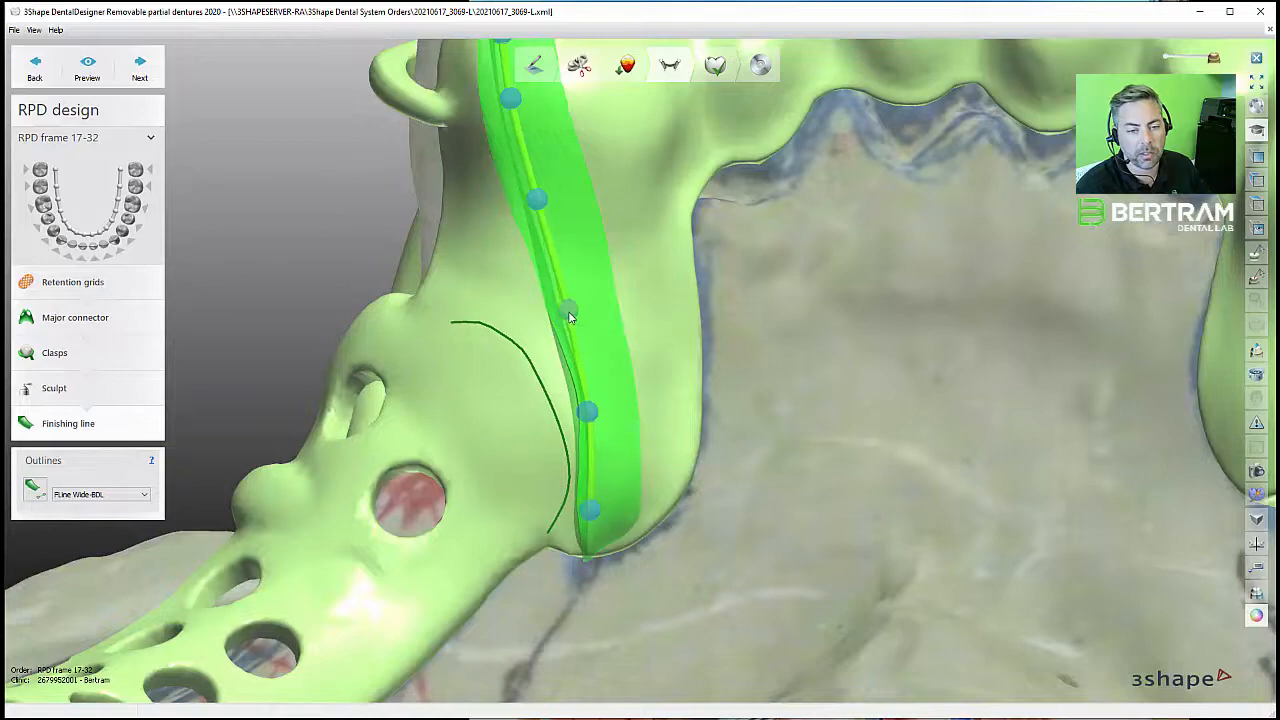
left_click_drag(569, 315, 566, 315)
- Draw a second four-point FLine Wide-BDL finishing line on the opposite side, from the plate's lower edge up to the clasp
middle_click_drag(581, 295, 591, 354)
scroll(594, 352, "down", 3)
right_click_drag(651, 349, 660, 349)
middle_click_drag(660, 349, 650, 382)
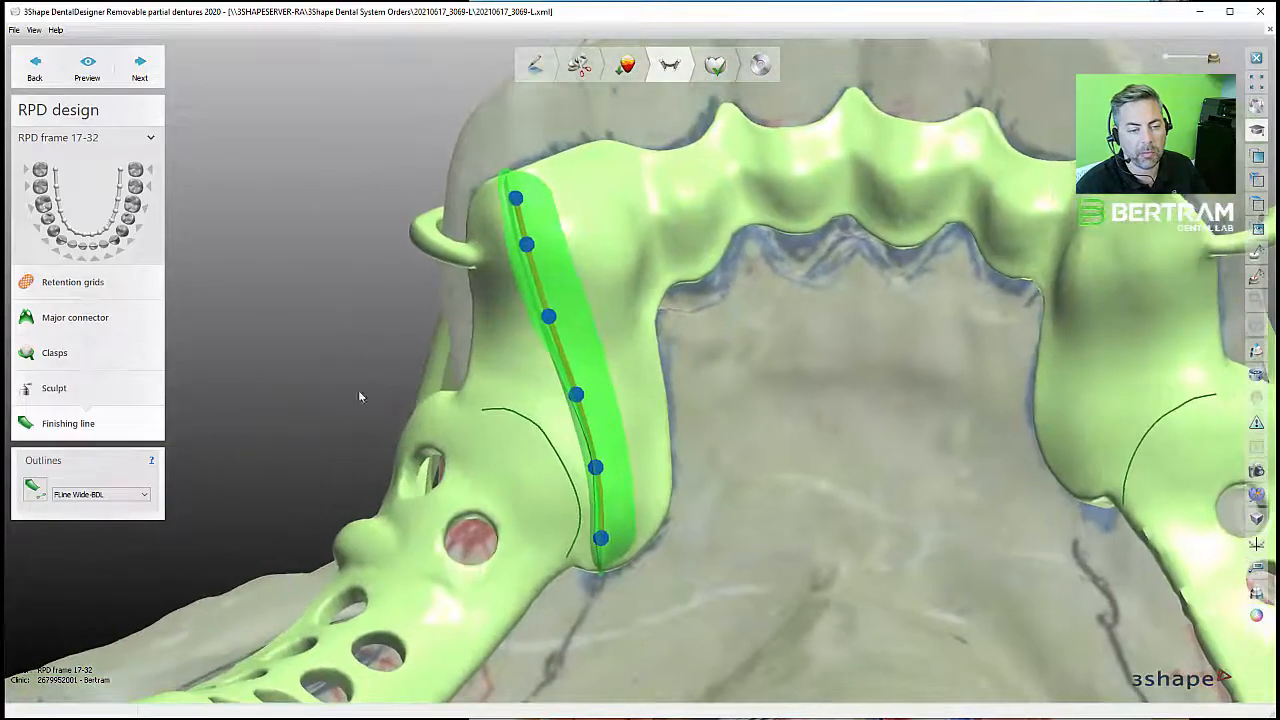
left_click(36, 489)
right_click_drag(790, 400, 740, 406)
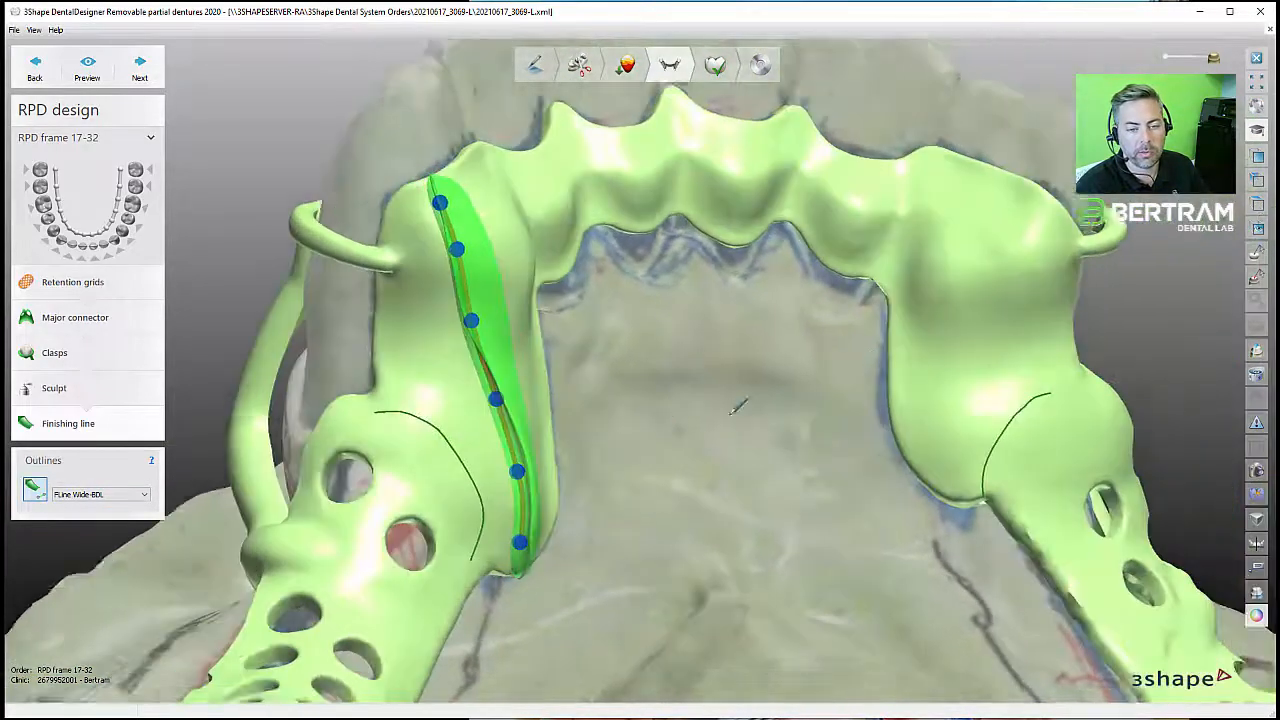
middle_click_drag(740, 406, 710, 425)
scroll(942, 445, "up", 2)
left_click(929, 520)
left_click(969, 366)
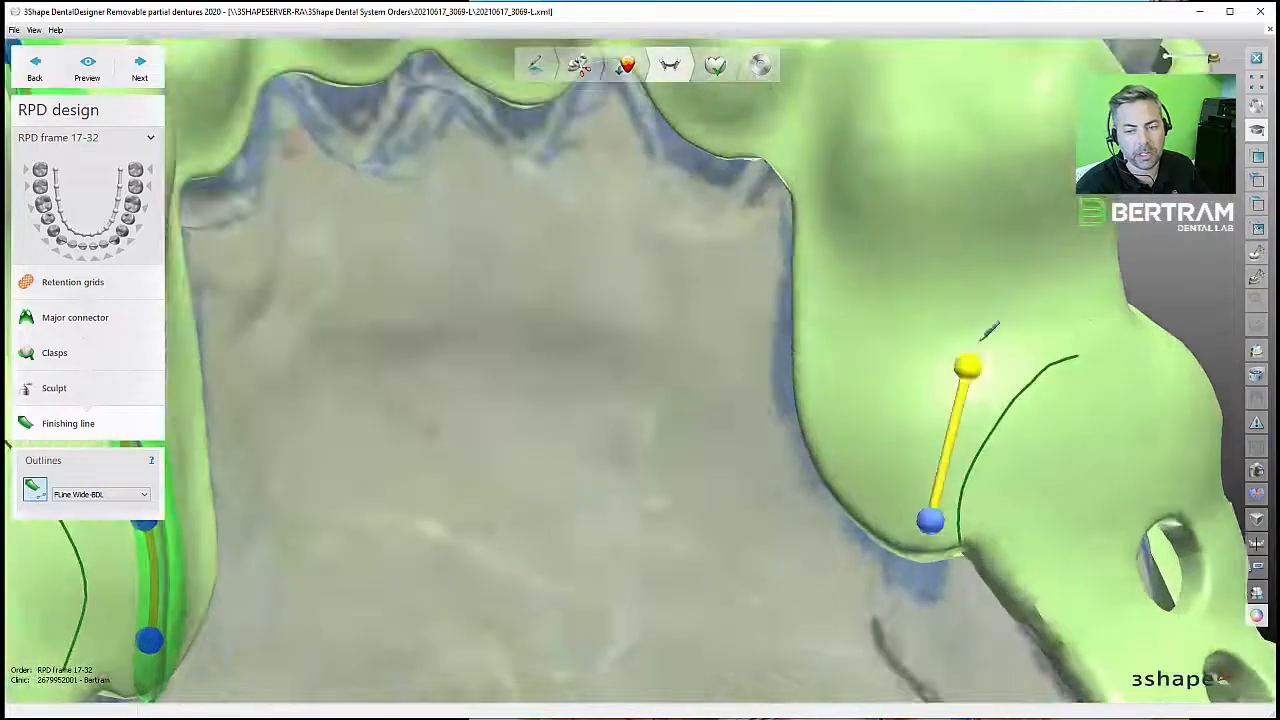
middle_click_drag(1038, 230, 1009, 311)
left_click(1018, 291)
double_click(1100, 180)
- Reposition the second finishing line's upper end below the clasp tip and align its middle and lower points on the plate
scroll(1048, 242, "down", 5)
right_click_drag(1048, 242, 904, 374)
scroll(904, 374, "up", 5)
middle_click_drag(814, 283, 846, 445)
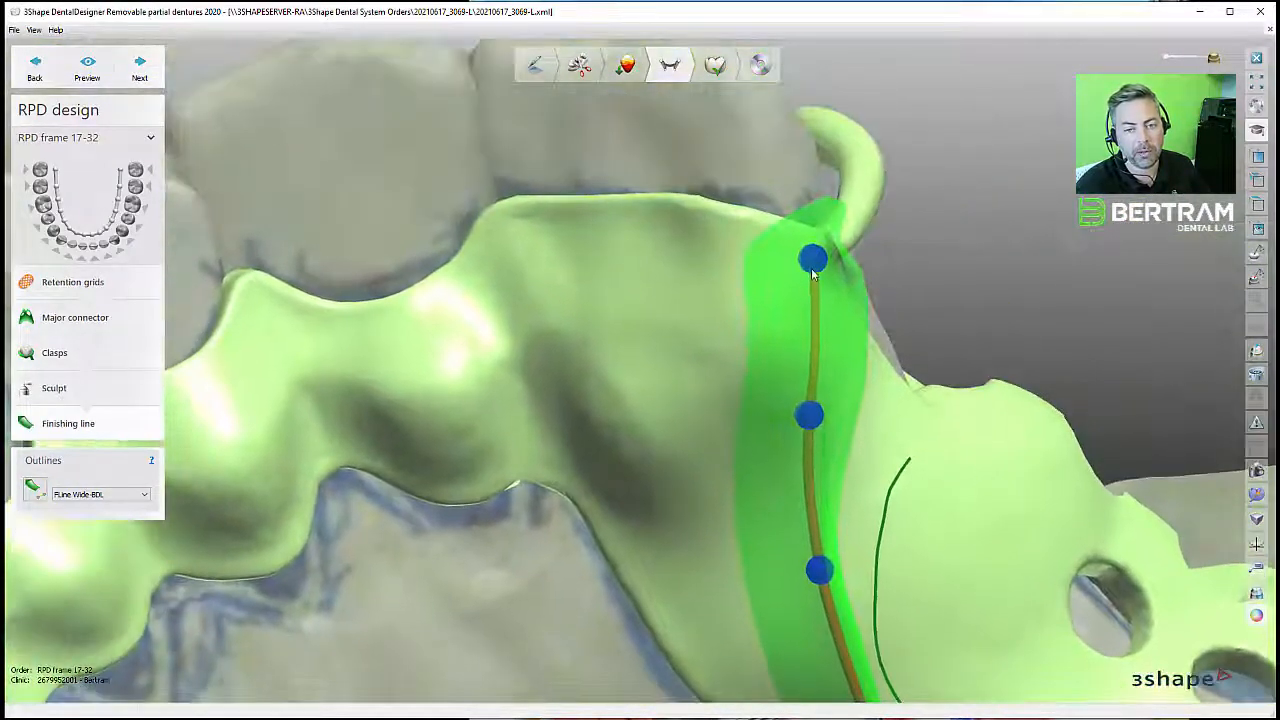
left_click_drag(812, 268, 795, 292)
middle_click_drag(824, 368, 800, 281)
middle_click_drag(793, 470, 785, 416)
left_click_drag(787, 434, 781, 443)
right_click_drag(794, 402, 834, 540)
middle_click_drag(834, 540, 823, 458)
left_click_drag(827, 532, 823, 531)
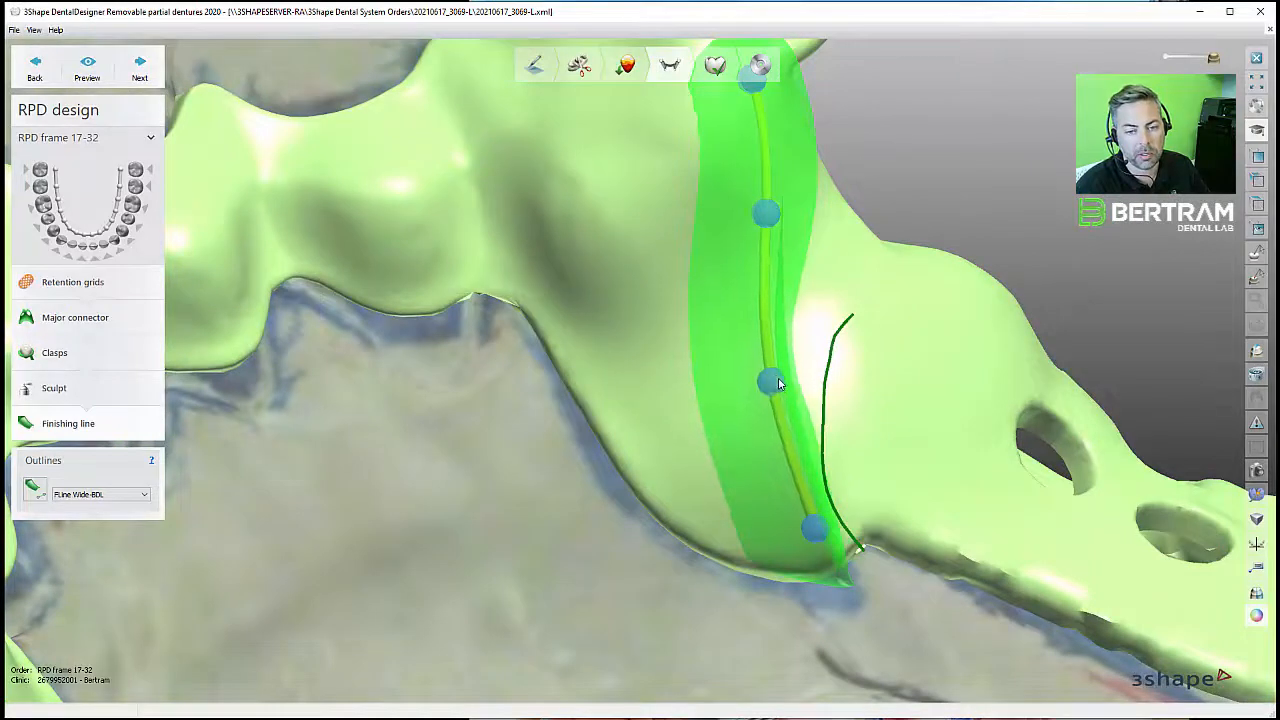
- Fine-tune the middle and lower points of the second finishing line so it runs evenly in front of the grid boundary
left_click_drag(779, 384, 788, 393)
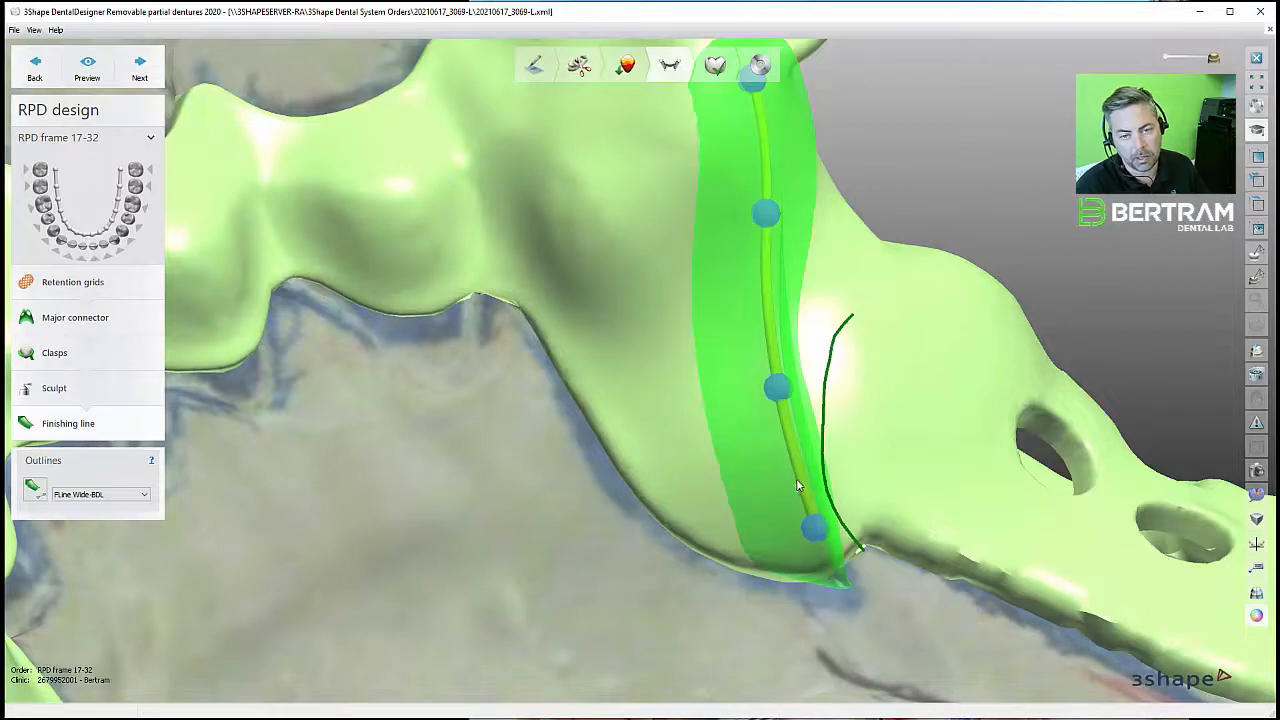
right_click_drag(775, 443, 798, 381)
left_click_drag(811, 348, 818, 328)
right_click_drag(806, 304, 800, 345)
left_click_drag(802, 358, 788, 342)
middle_click_drag(807, 416, 795, 283)
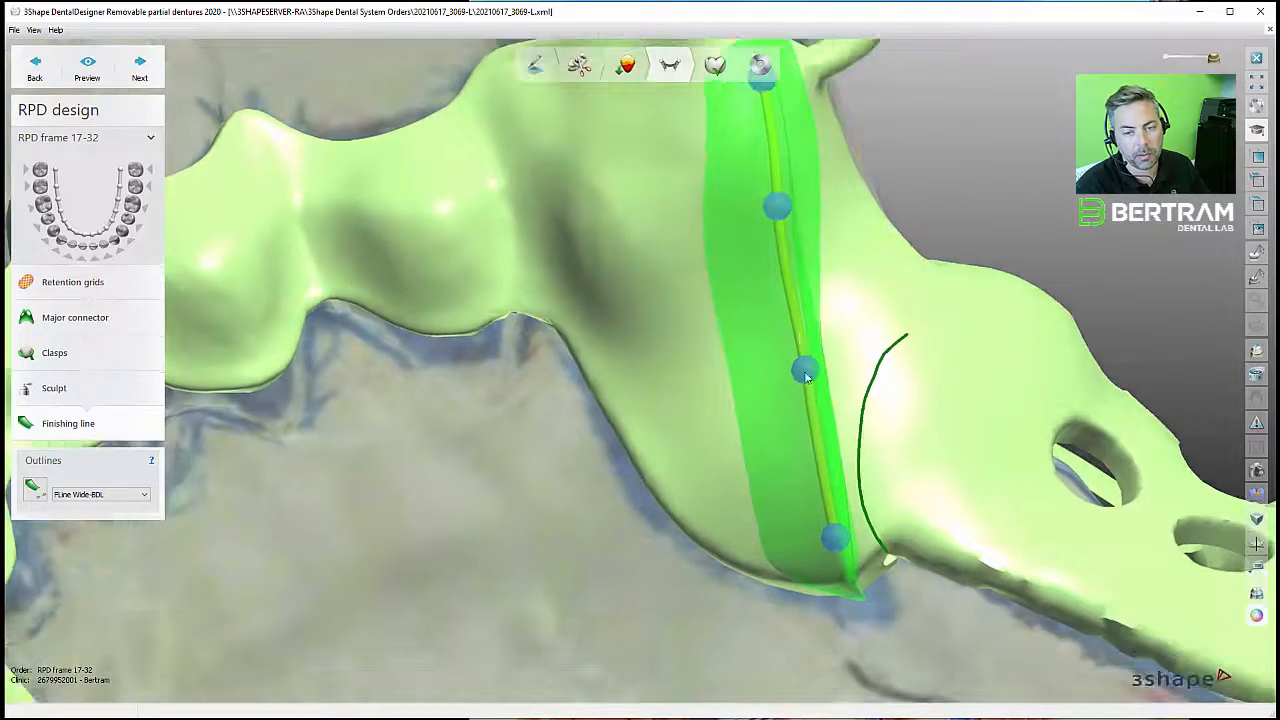
left_click_drag(806, 368, 799, 373)
left_click_drag(833, 538, 834, 520)
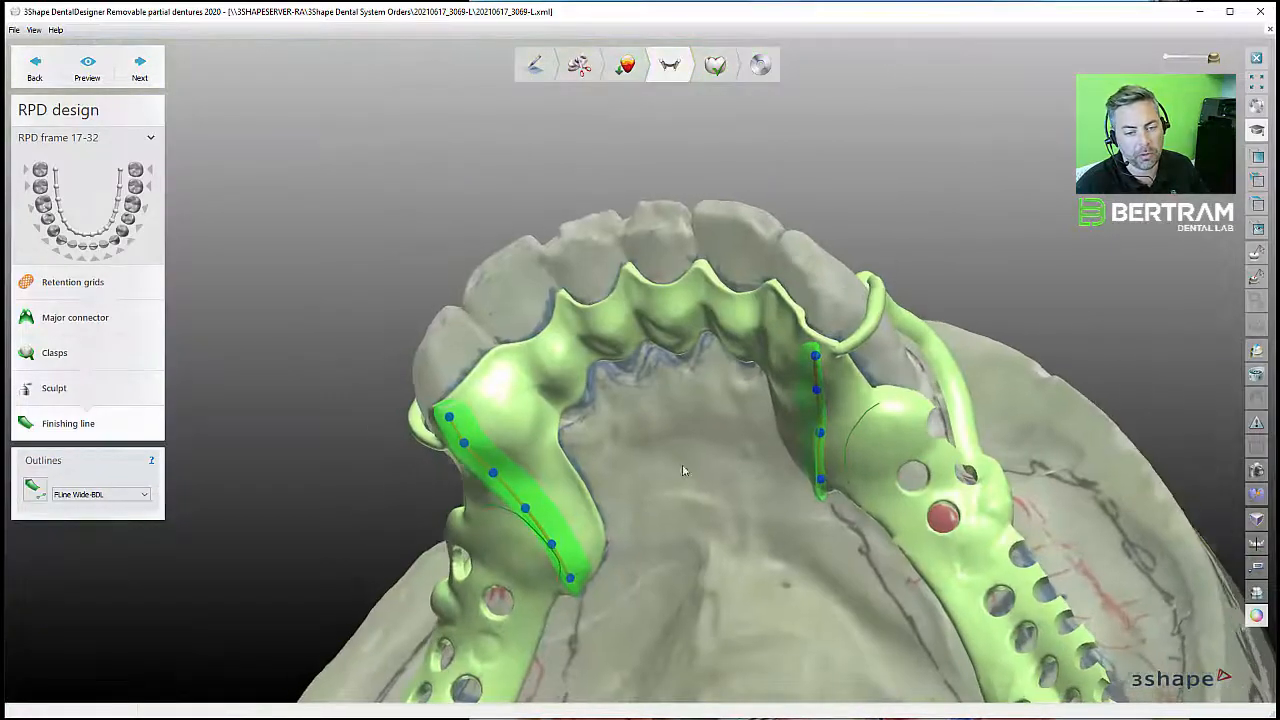
- Nudge the middle and lower end points of the first finishing line to even out its curve, and compare both lines
scroll(640, 503, "up", 6)
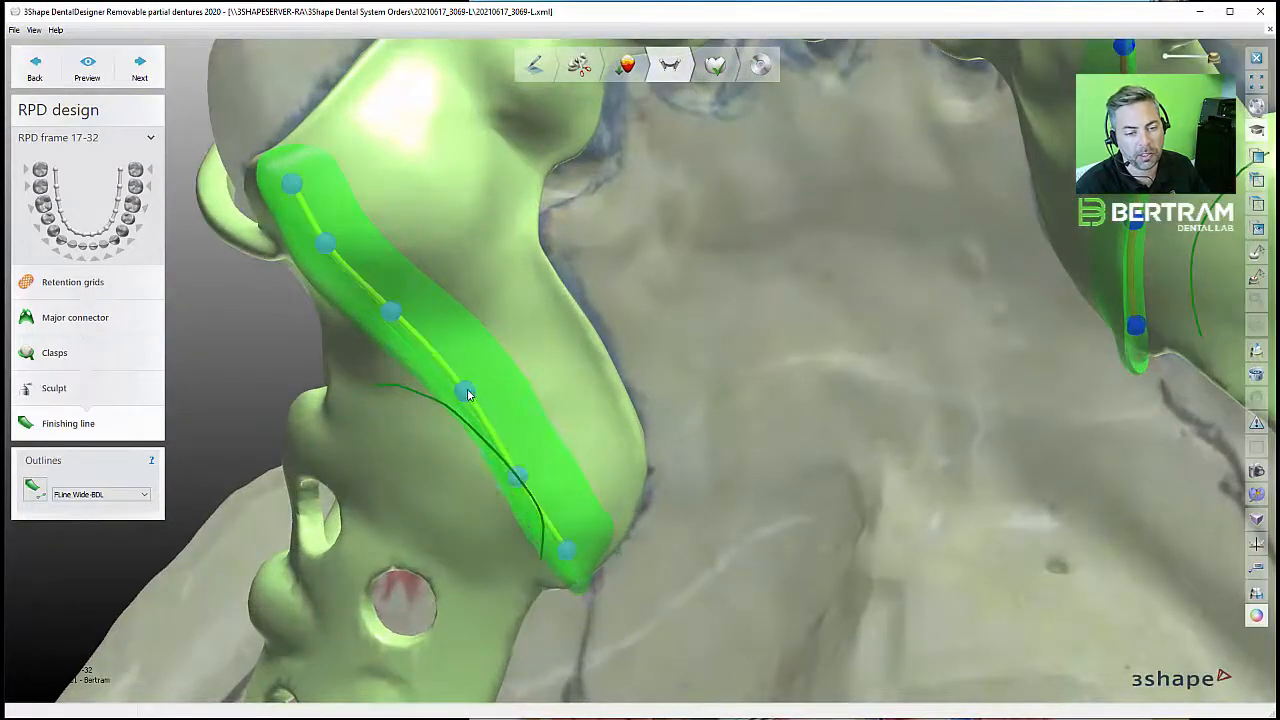
left_click_drag(467, 393, 460, 399)
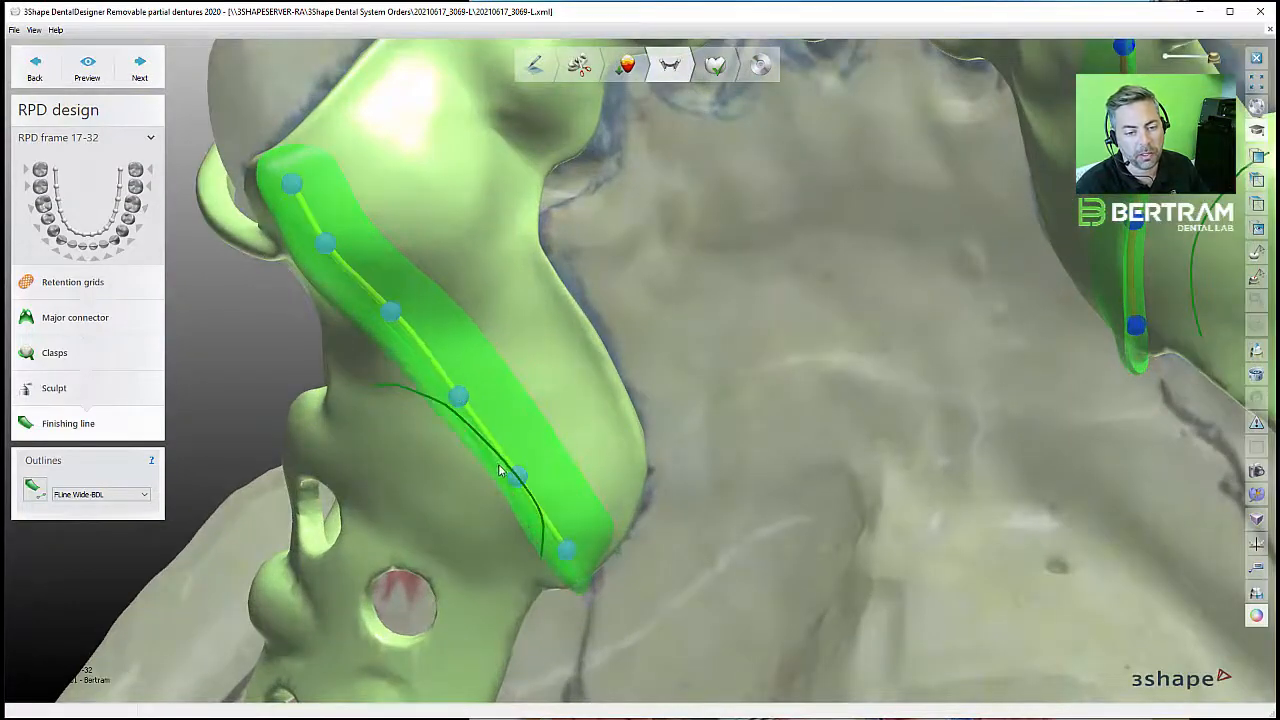
left_click_drag(563, 547, 563, 537)
scroll(600, 535, "down", 5)
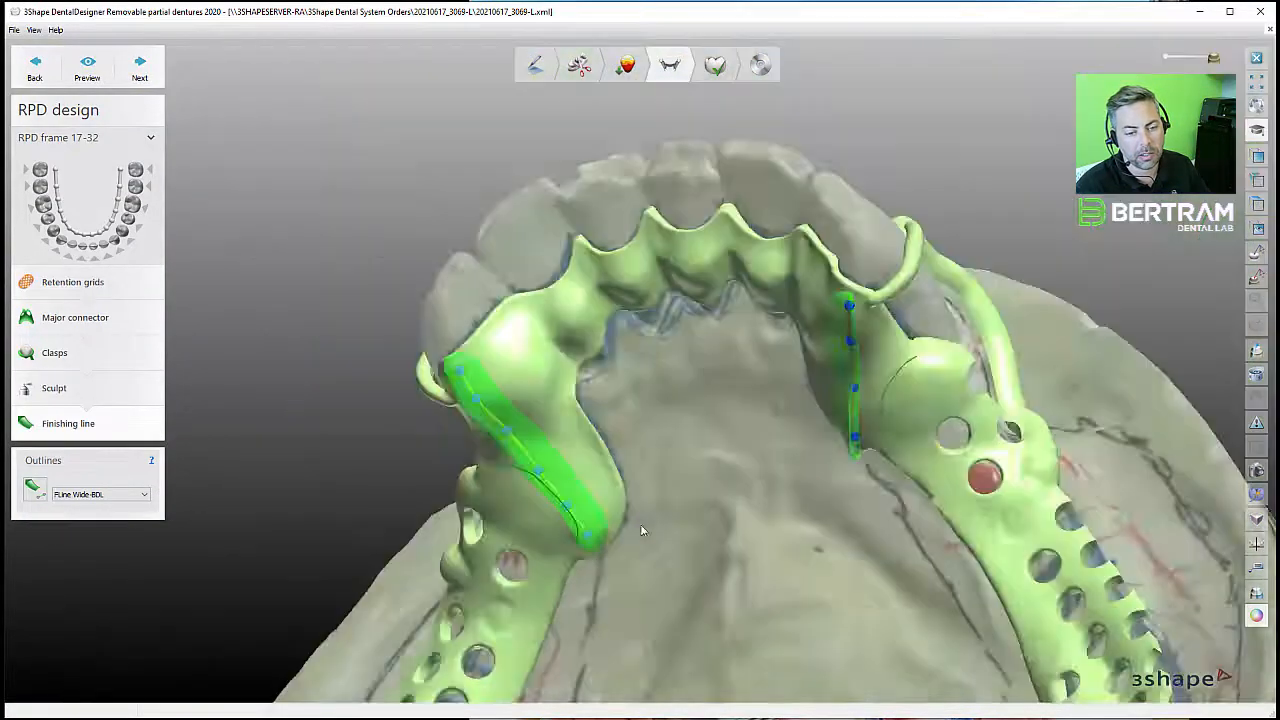
right_click_drag(643, 530, 665, 490)
scroll(617, 528, "up", 4)
scroll(605, 535, "up", 2)
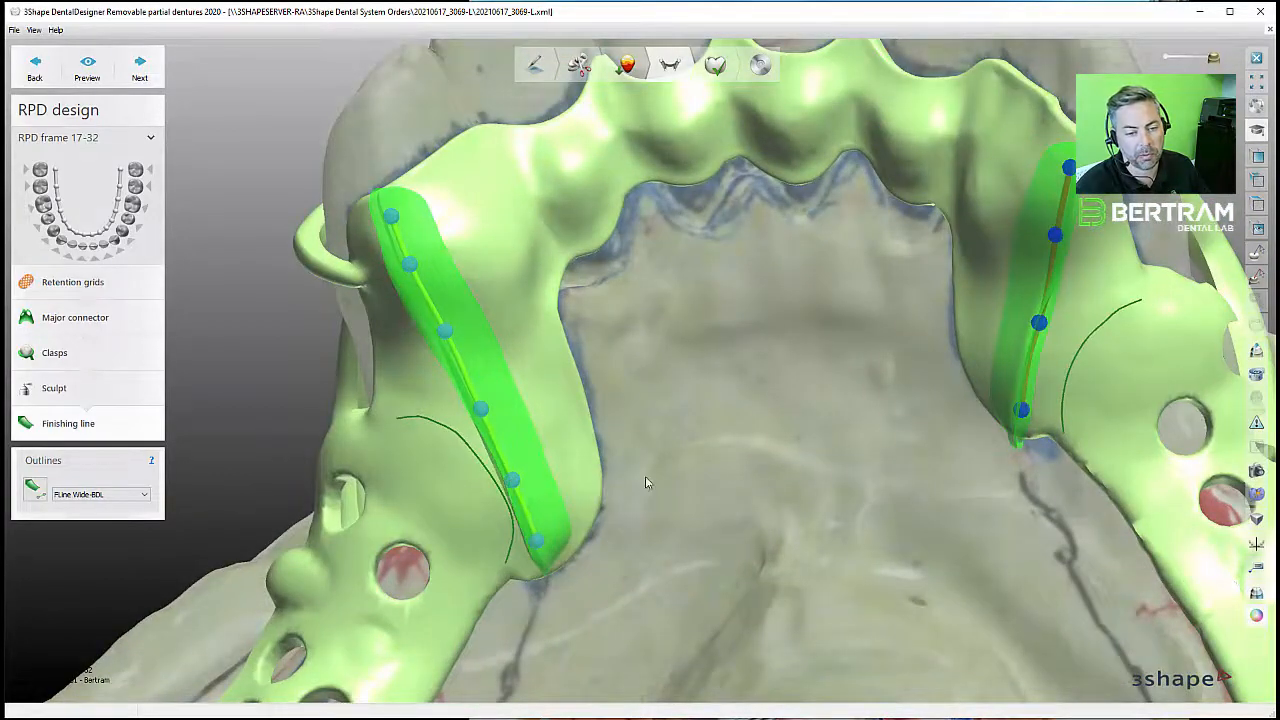
- Check the second finishing line's course, proceed to the Finalize stage and inspect the combined frame
right_click_drag(645, 476, 965, 264)
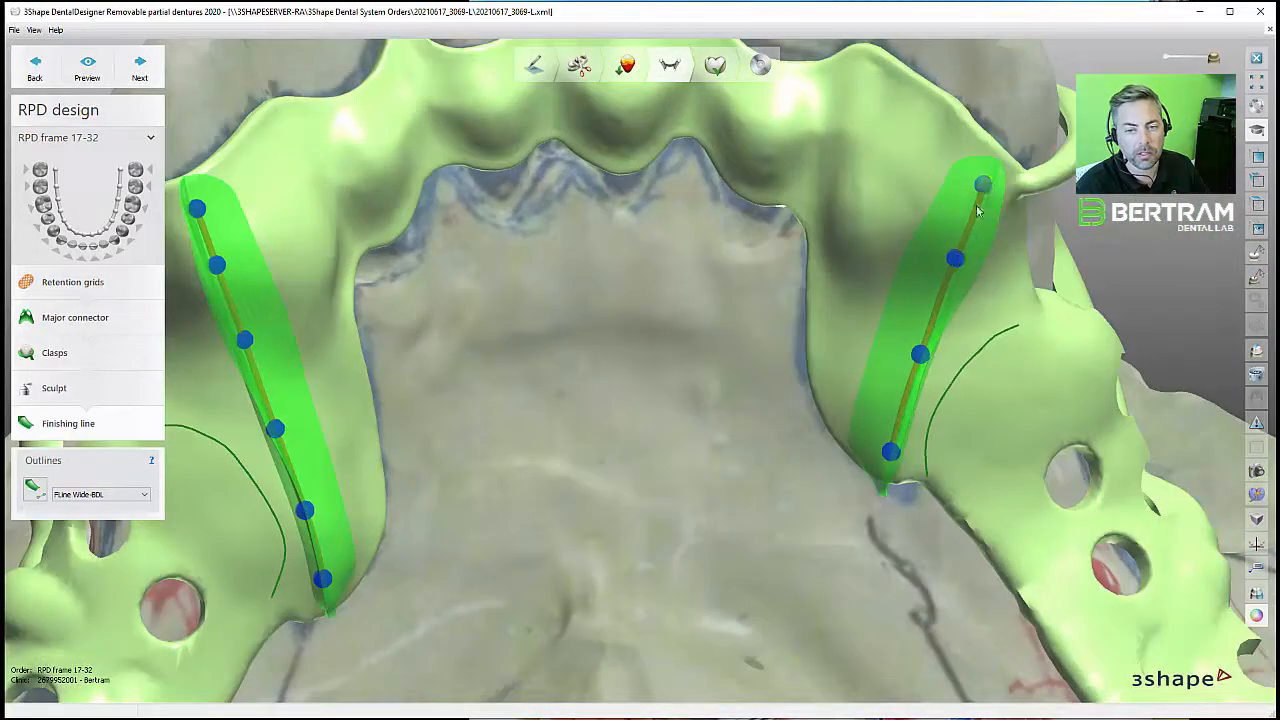
right_click_drag(669, 375, 588, 340)
scroll(653, 416, "down", 4)
left_click(160, 80)
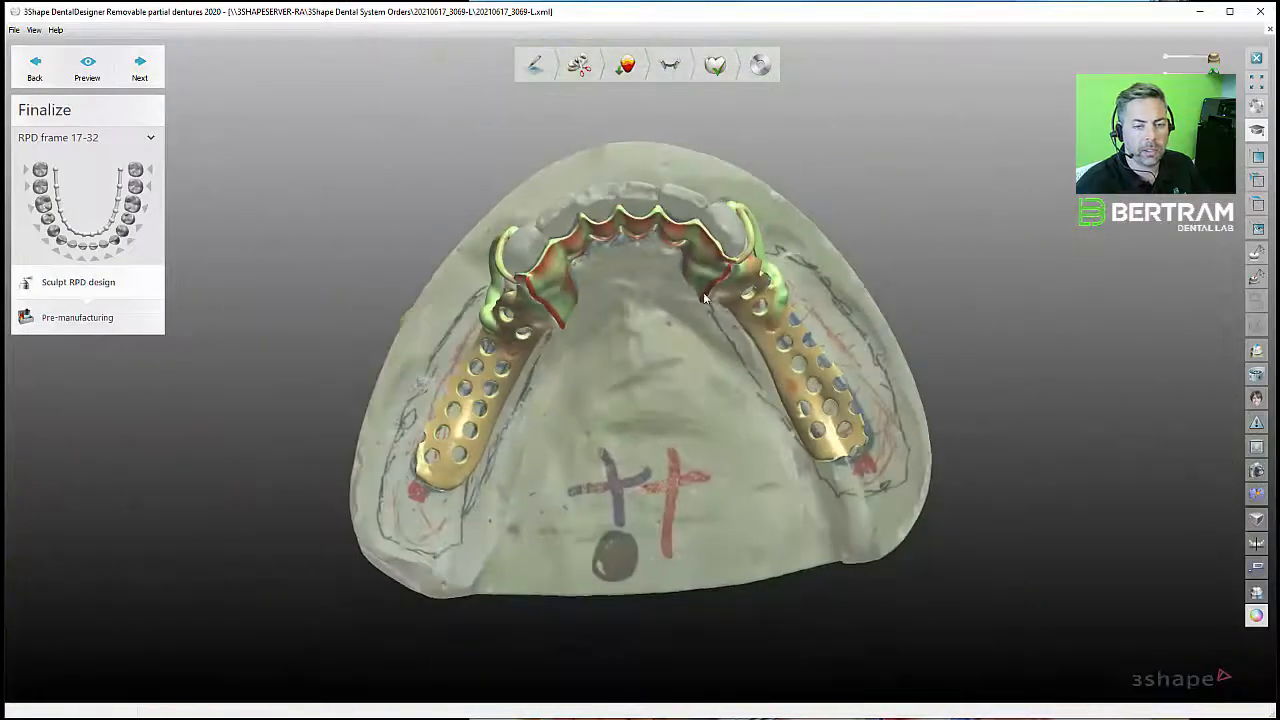
mouse_move(705, 298)
right_mouse_down()
mouse_move(703, 255)
mouse_move(670, 225)
right_mouse_up()
scroll(583, 334, "up", 5)
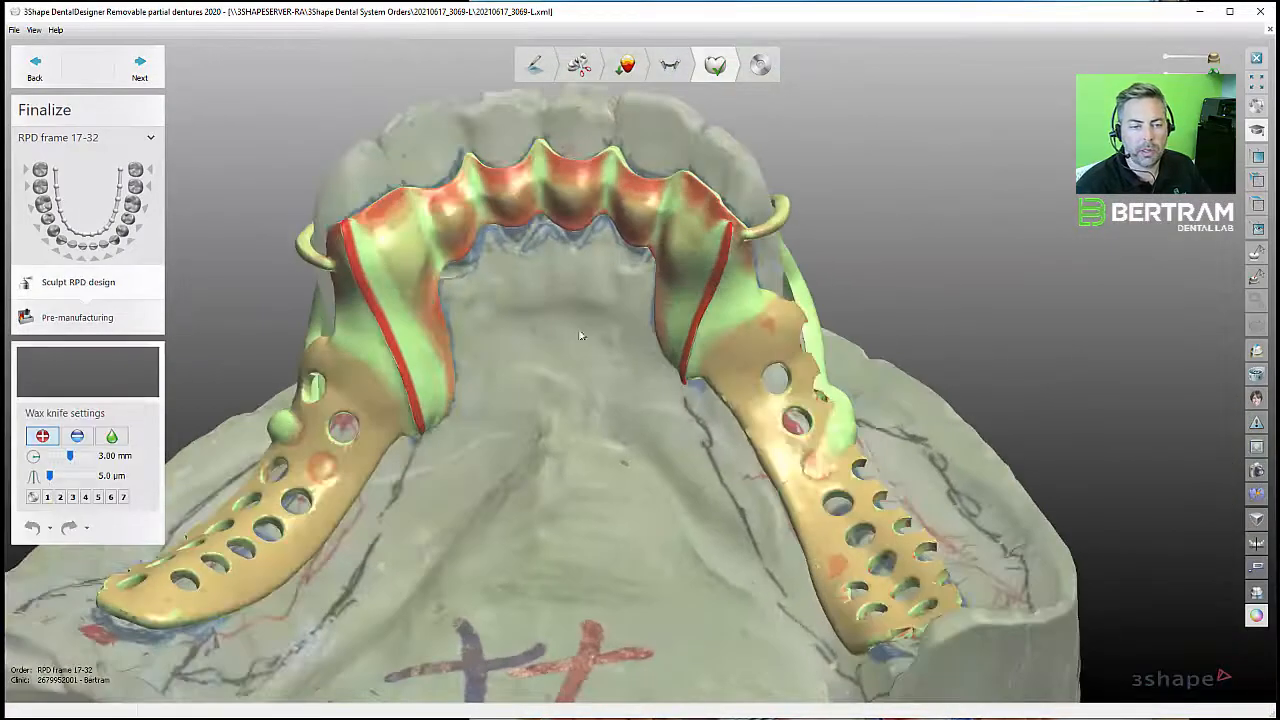
- Fade the frame to compare it with the lines drawn on the cast, and restore its full opacity
right_click_drag(583, 334, 514, 308)
middle_click_drag(514, 308, 515, 342)
left_click_drag(1213, 73, 1182, 73)
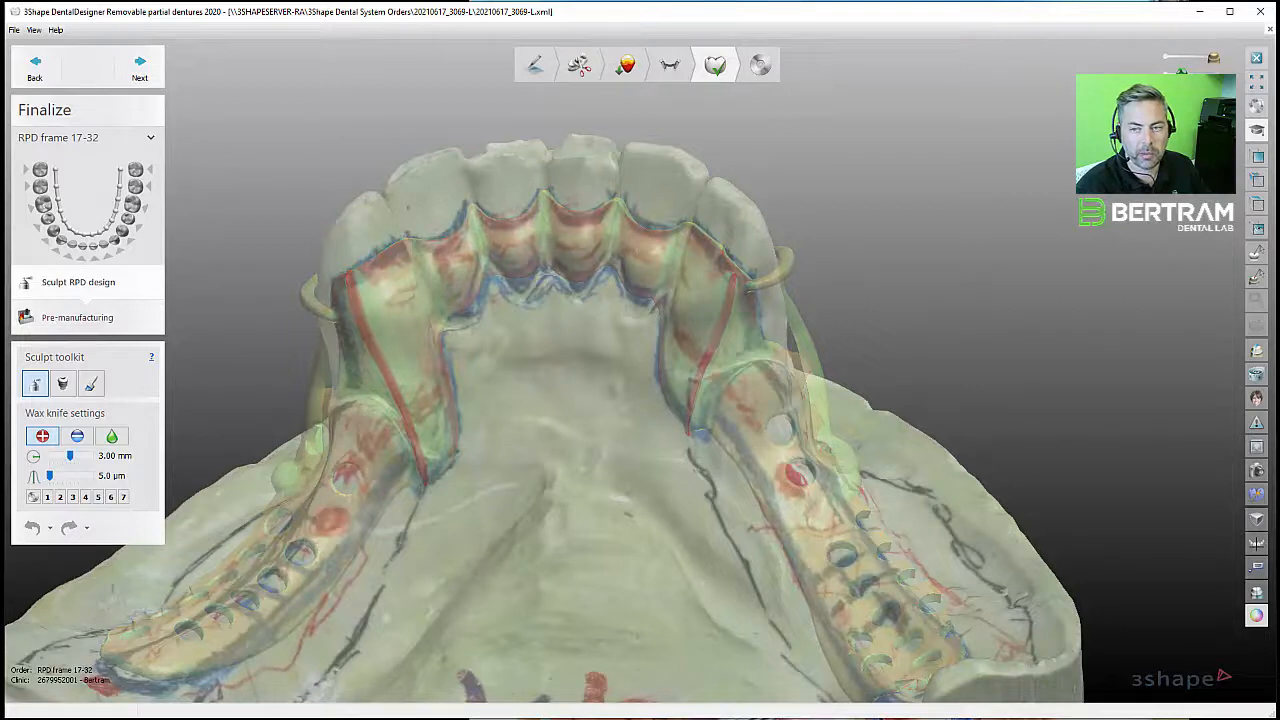
left_click_drag(1182, 73, 1260, 75)
- Set the wax knife to 2.00 mm and 15.0 µm and add wax to the thin hollows of the plate behind the front teeth
scroll(469, 313, "up", 4)
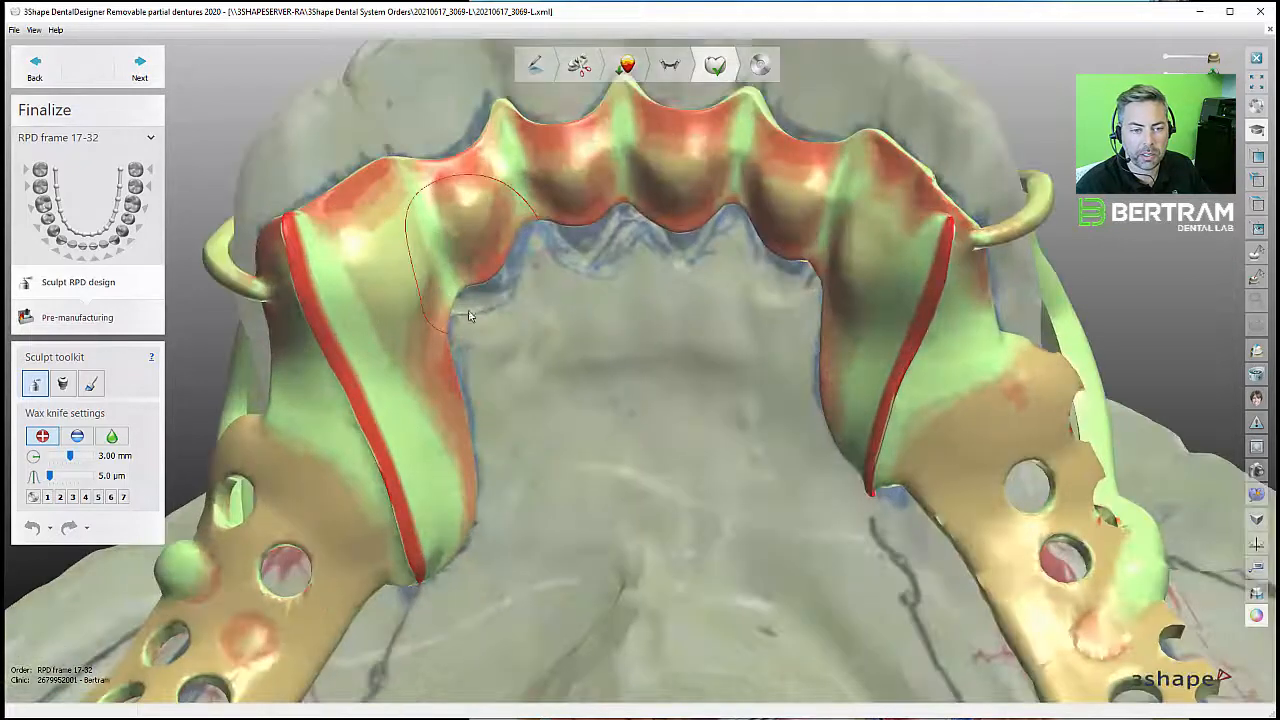
middle_click_drag(441, 325, 419, 438)
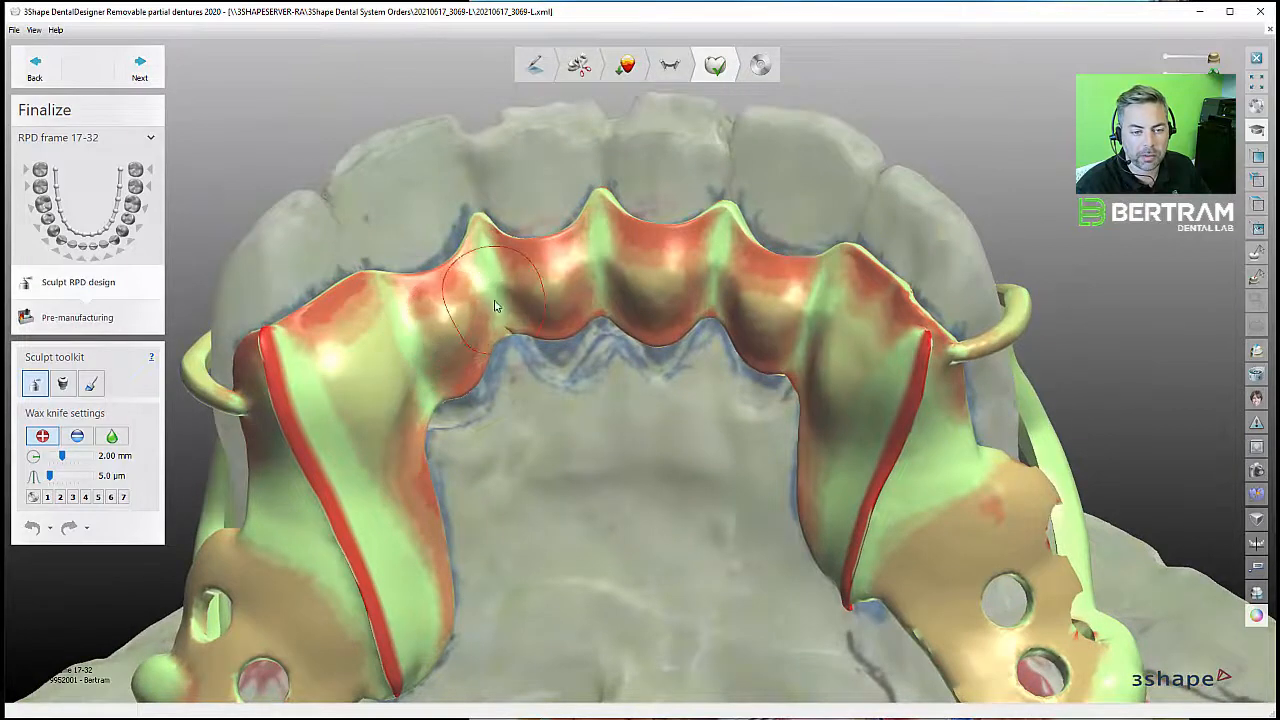
scroll(462, 322, "up", 2, "ctrl")
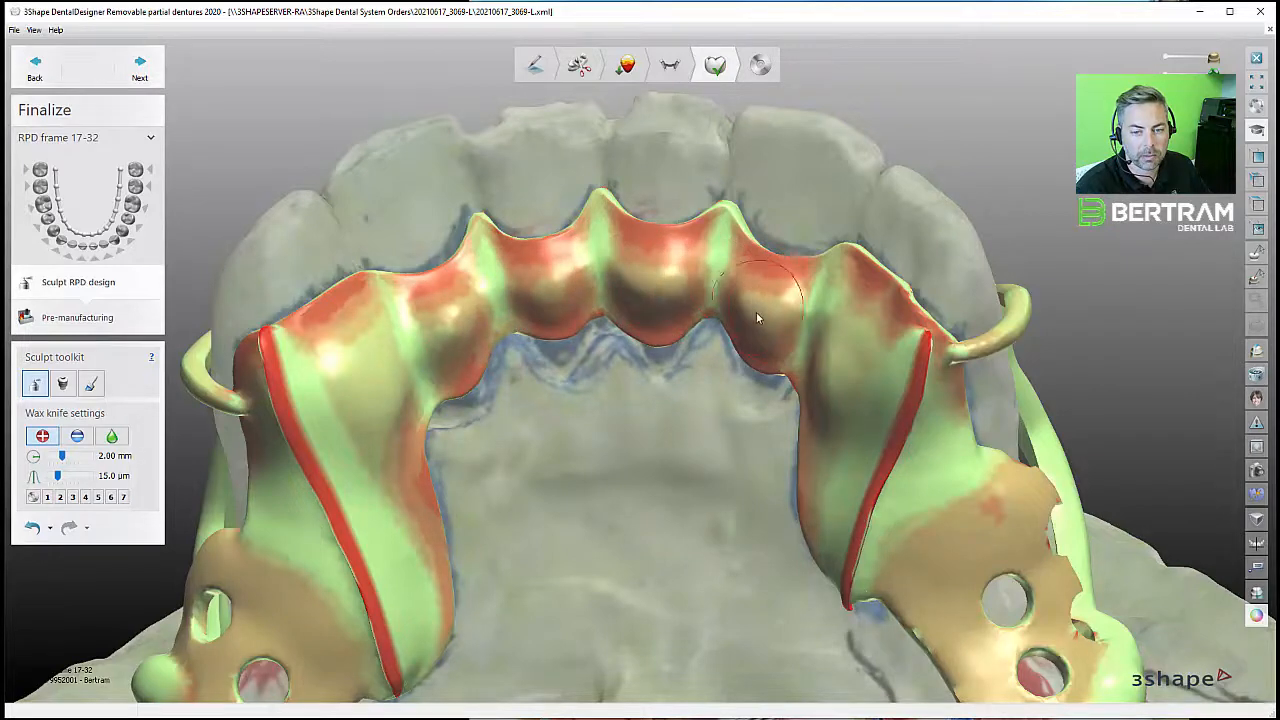
right_click_drag(817, 351, 820, 374)
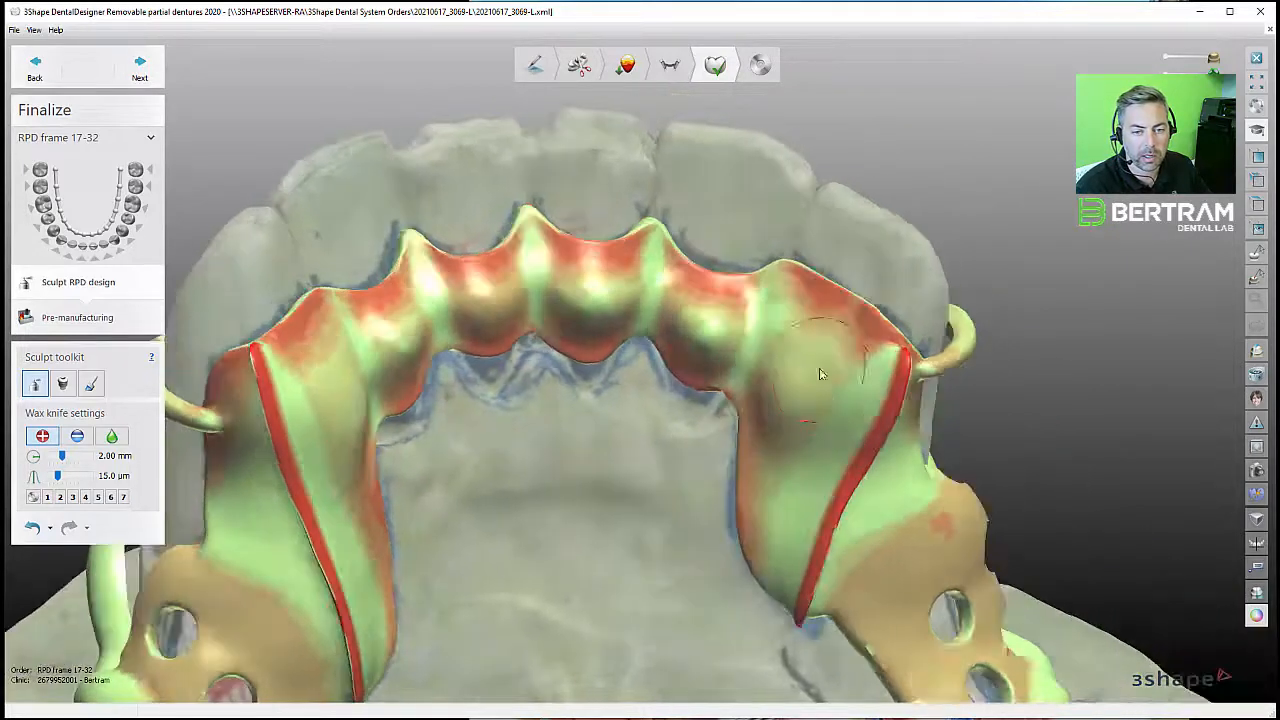
left_click_drag(795, 388, 720, 341)
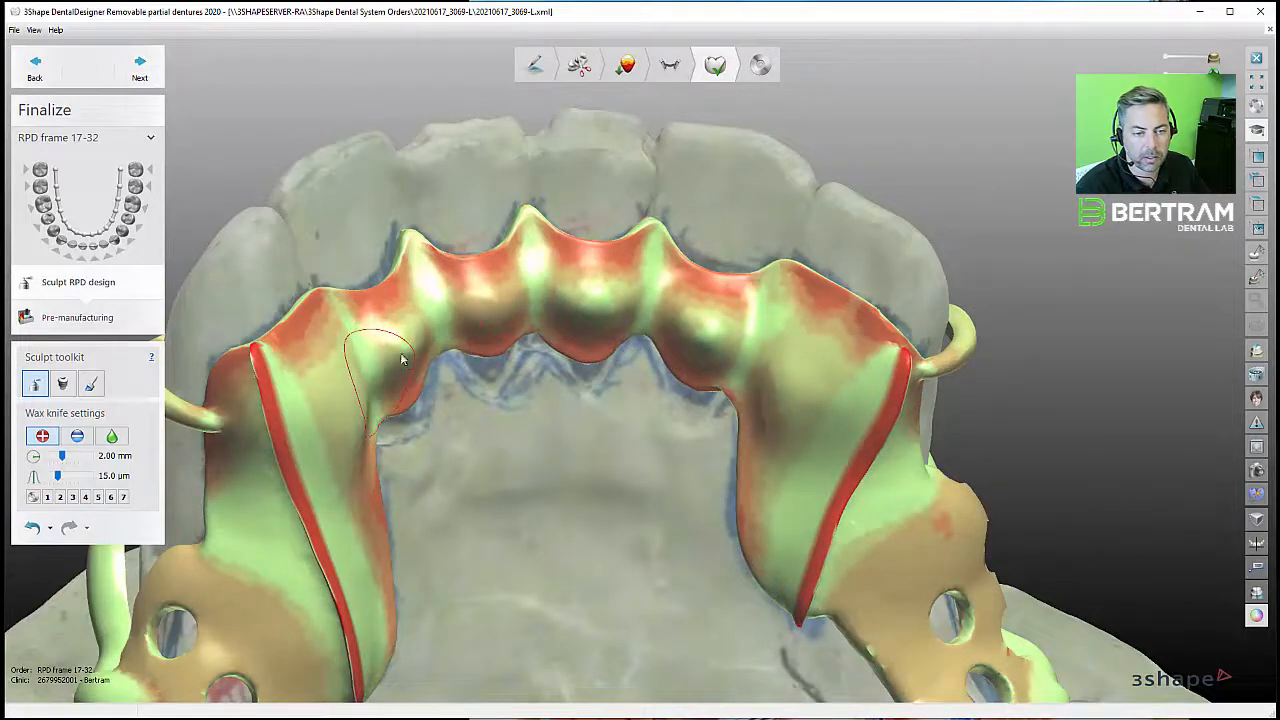
right_click_drag(401, 364, 402, 391)
- Reduce the wax knife strength to 5.0 µm, raise it to 10.0 µm, and even out the thickness across the front of the plate
scroll(402, 391, "down", 2, "ctrl")
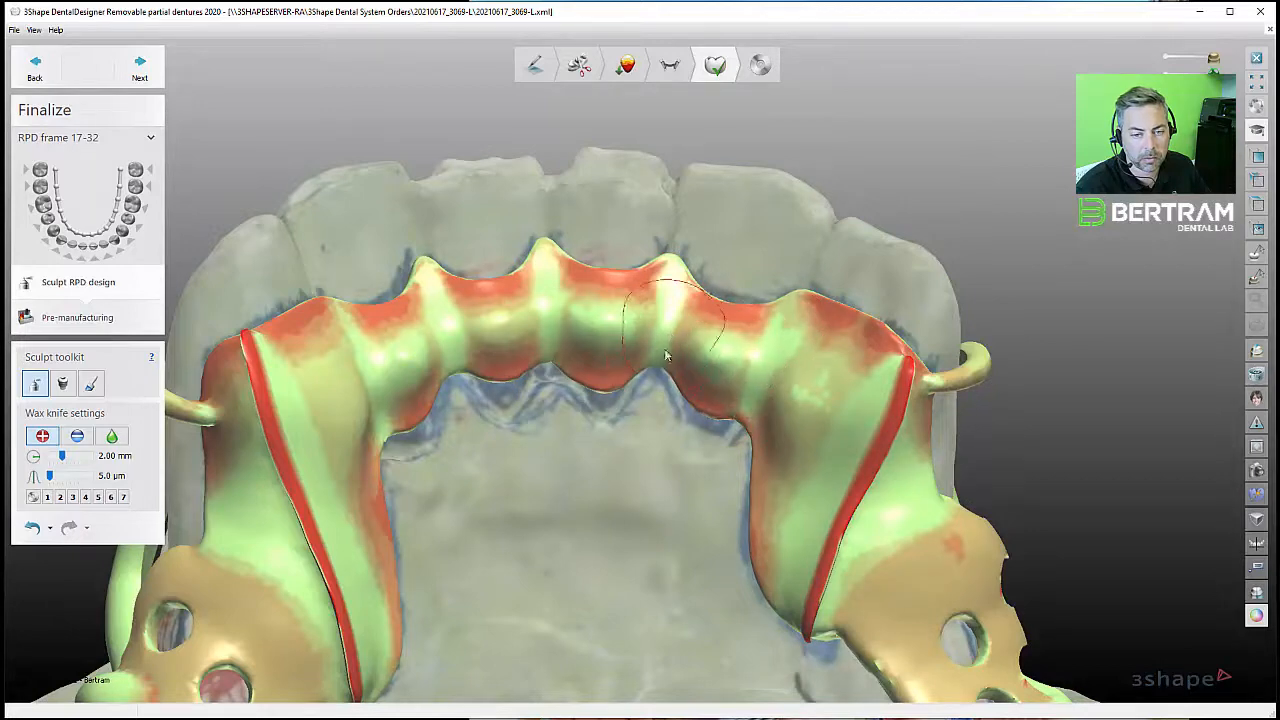
right_click_drag(450, 408, 587, 396)
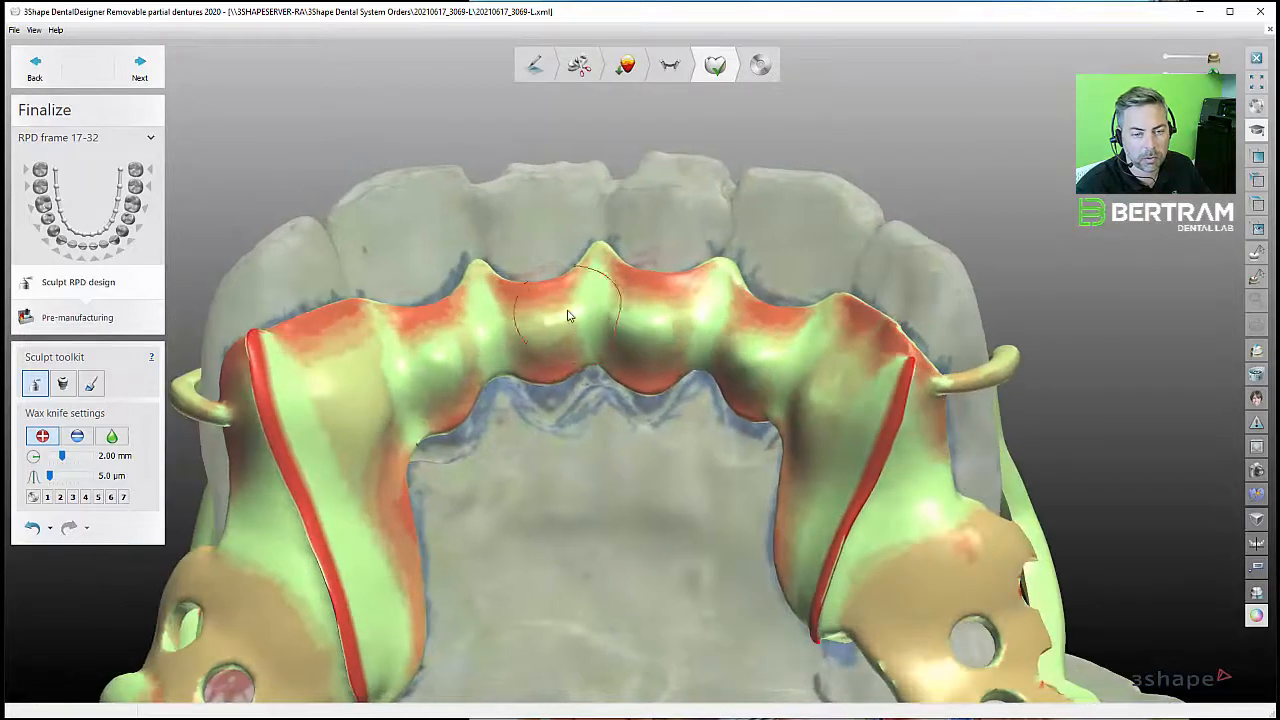
scroll(551, 354, "up", 1, "ctrl")
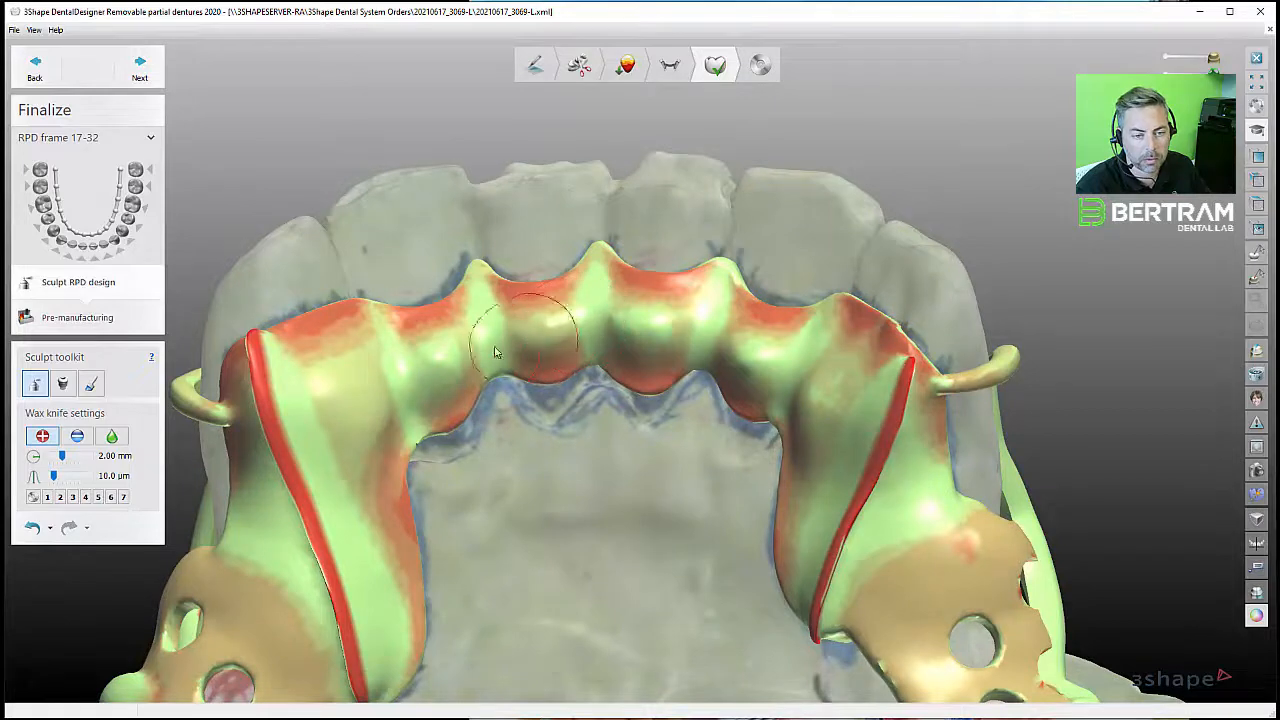
right_click_drag(398, 386, 426, 388)
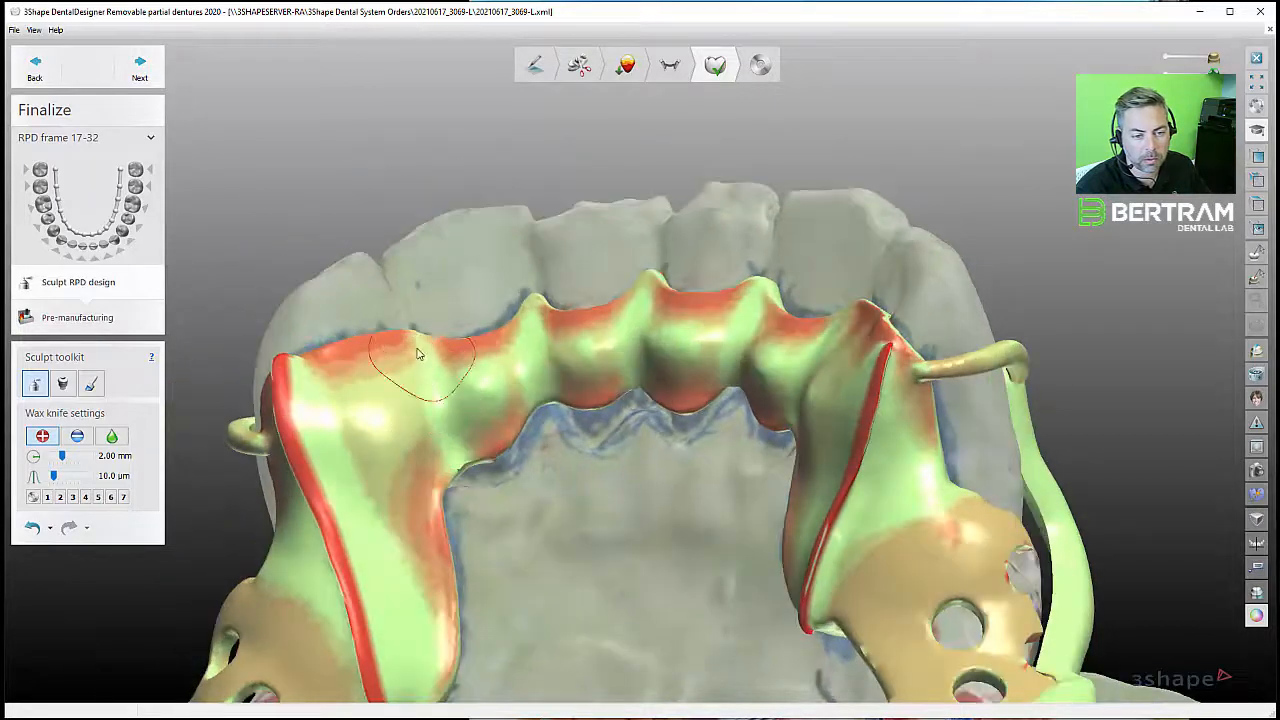
right_click_drag(535, 437, 528, 410)
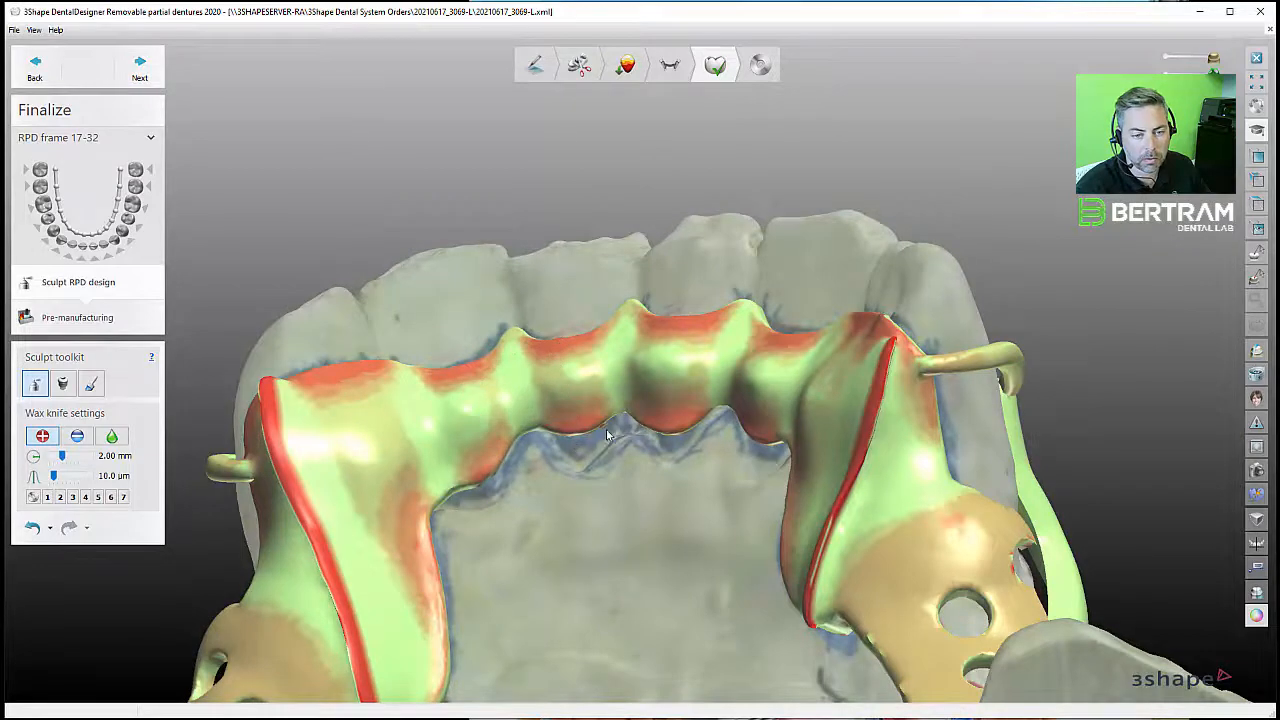
mouse_move(606, 434)
right_mouse_down()
mouse_move(574, 394)
mouse_move(659, 404)
right_mouse_up()
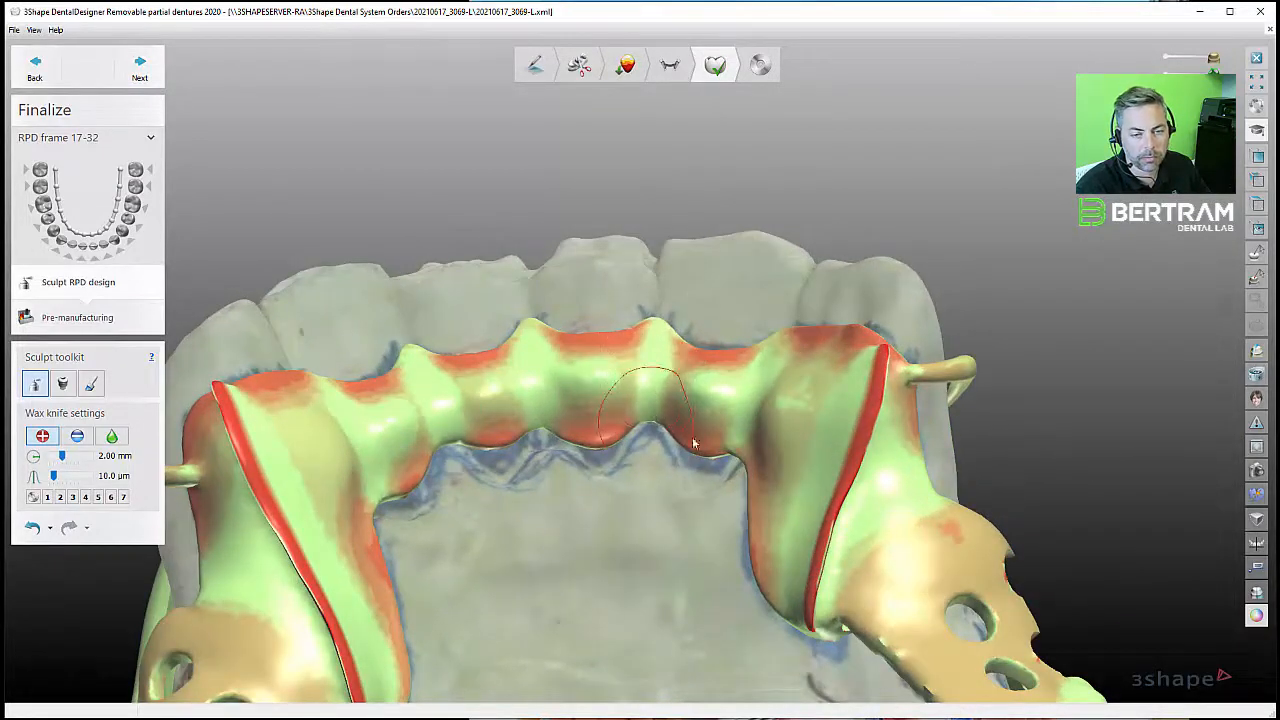
- Add wax at 10.0 µm along the middle band of the plate and into its corner beside the canine
mouse_move(694, 443)
right_mouse_down()
mouse_move(738, 432)
mouse_move(690, 368)
right_mouse_up()
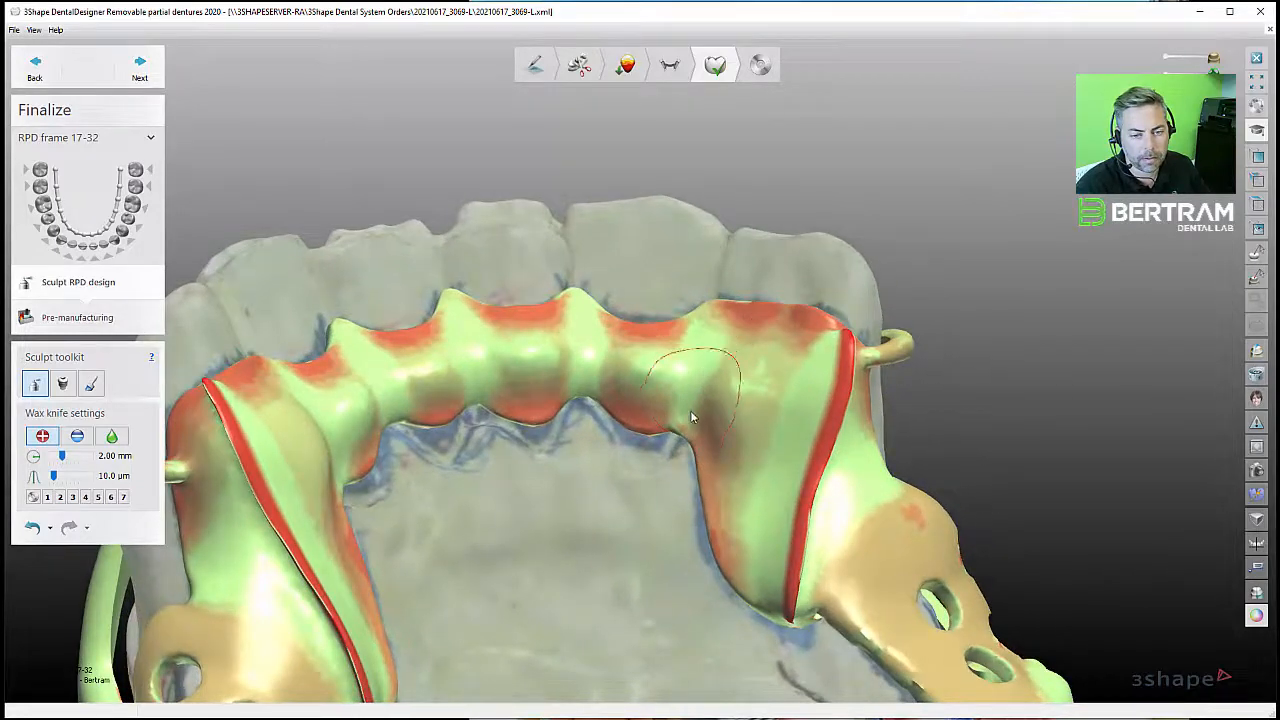
mouse_move(661, 383)
left_mouse_down()
mouse_move(566, 363)
mouse_move(426, 396)
left_mouse_up()
right_click_drag(491, 418, 418, 411)
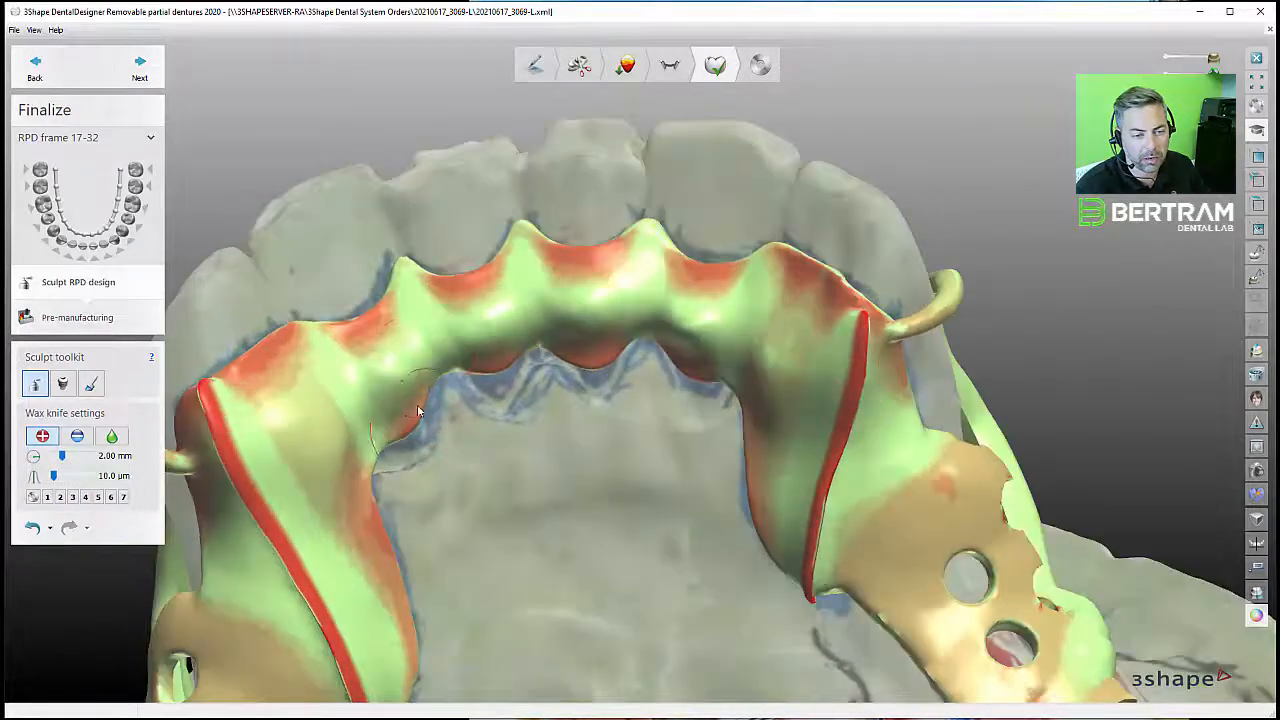
mouse_move(372, 402)
left_mouse_down()
mouse_move(326, 486)
mouse_move(331, 457)
mouse_move(461, 440)
left_mouse_up()
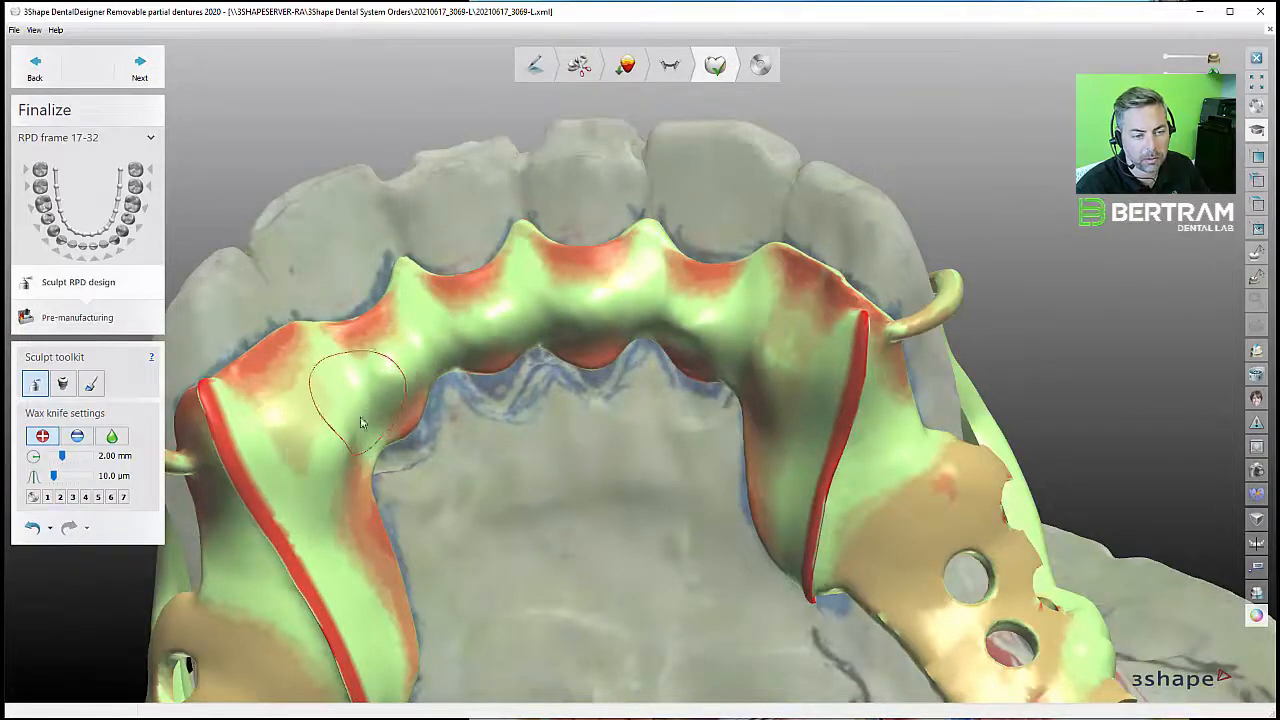
- Smooth the plate's inner surface with the 2.00 mm wax knife, raising the smoothing level from 0.60 to 0.80
key("shift")
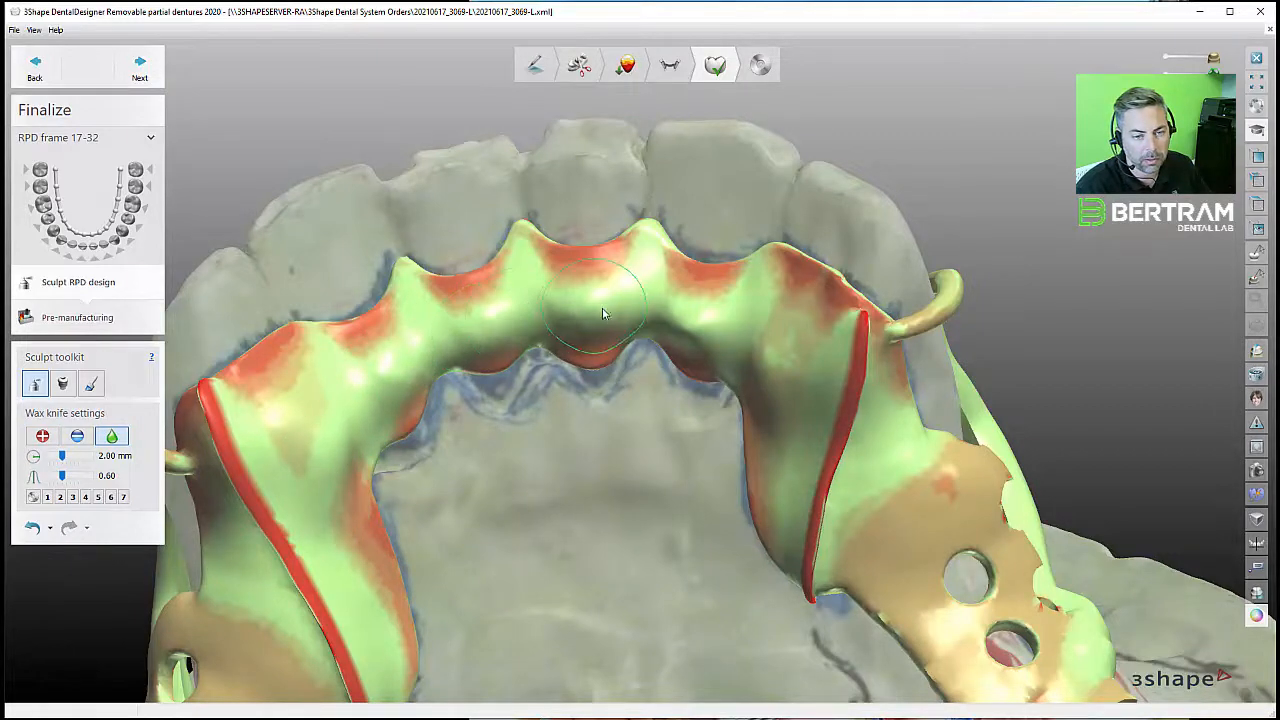
right_click_drag(765, 360, 610, 374)
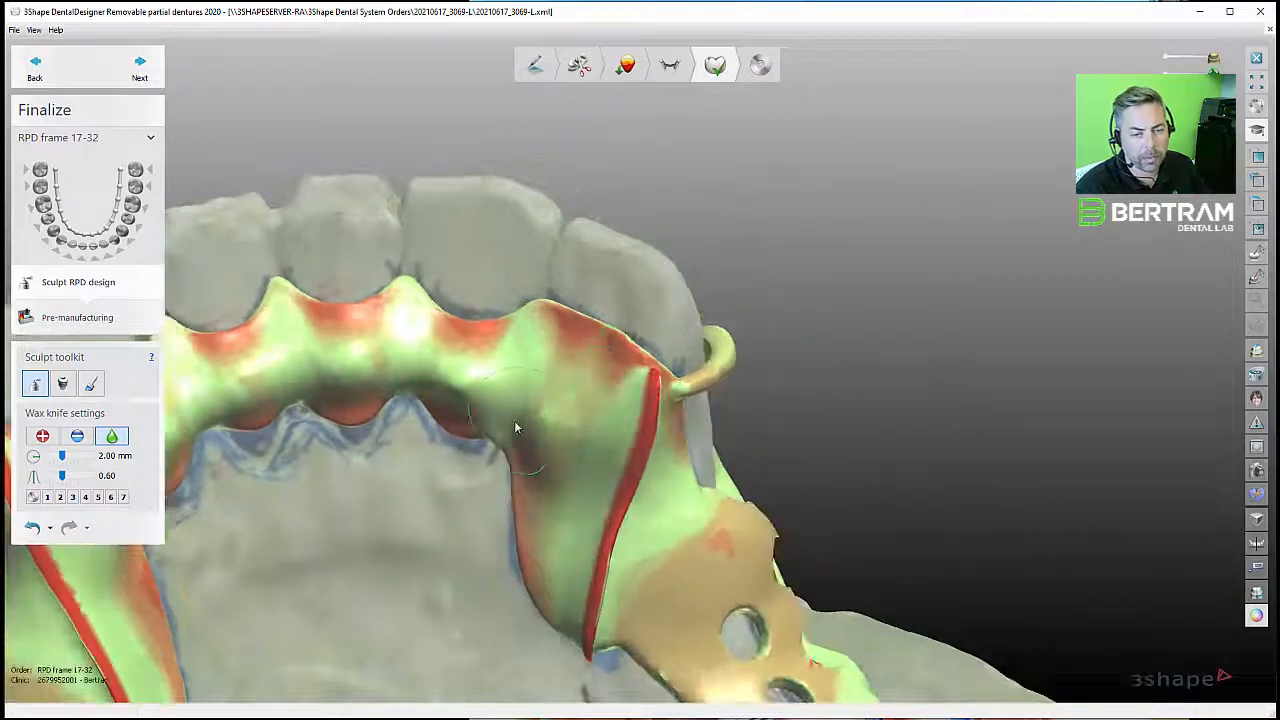
scroll(514, 424, "up", 2)
scroll(437, 413, "up", 1, "shift")
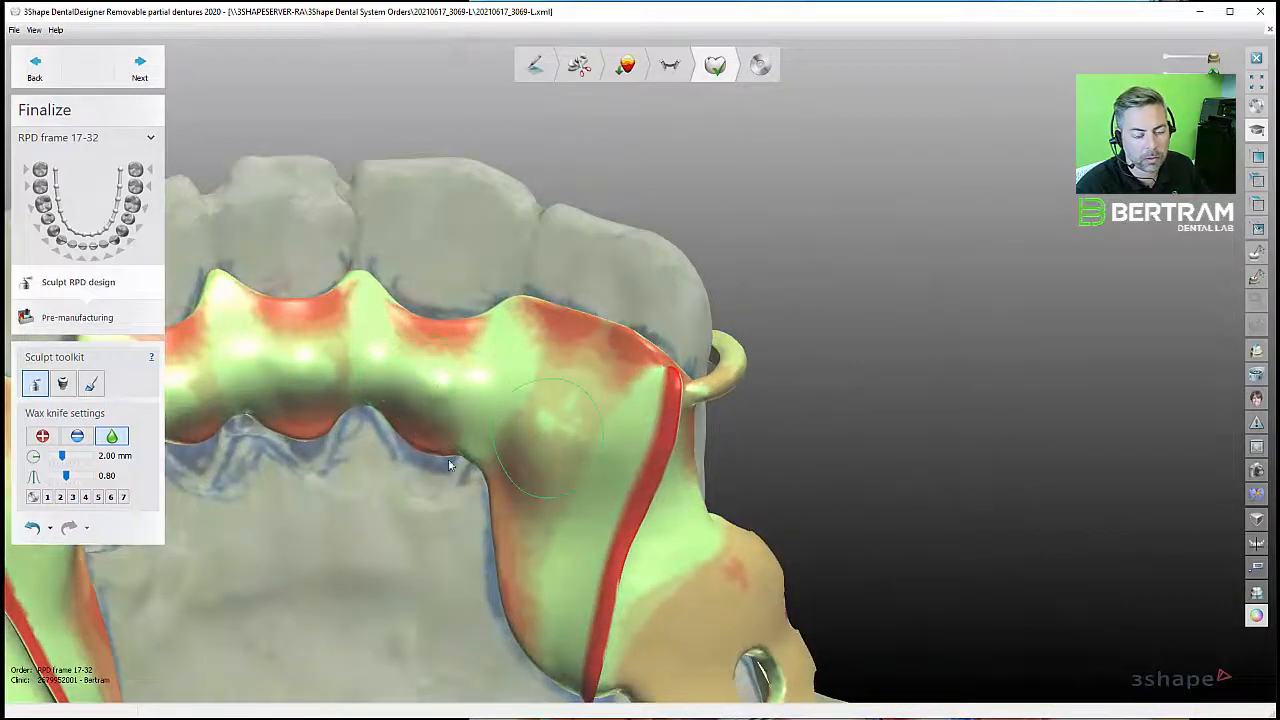
- Add wax at 10.0 µm to the thin area of the plate between the opposite canine and its finishing line
right_click_drag(449, 465, 520, 446)
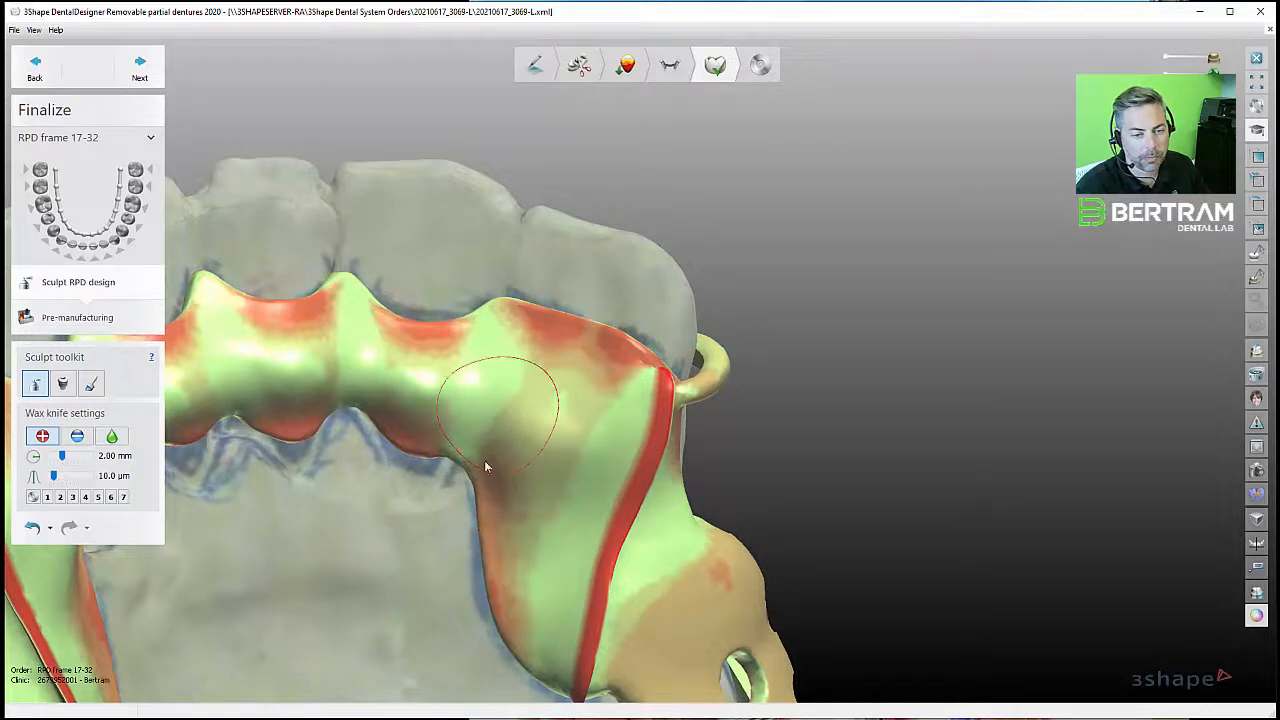
left_click_drag(486, 466, 412, 400)
left_click_drag(472, 461, 482, 425)
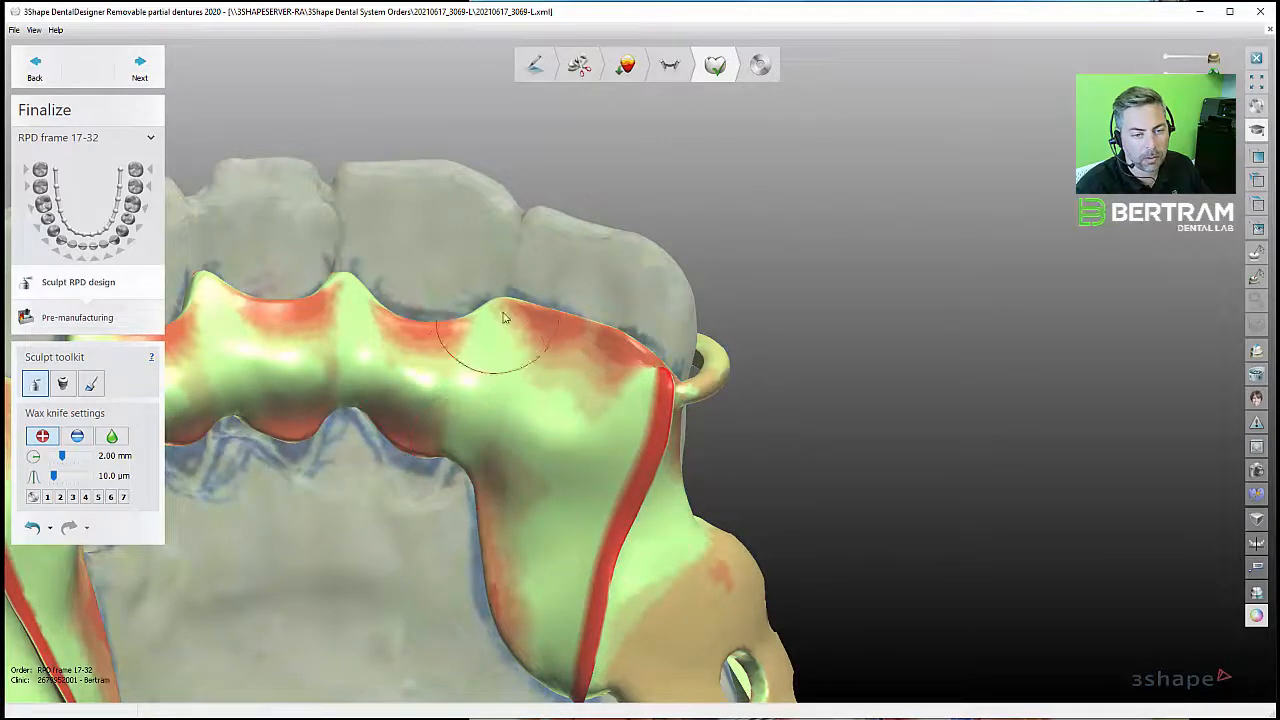
- Thicken the lower ends of the plate beside both finishing lines with wax at 5.0 µm
right_click_drag(490, 425, 415, 233)
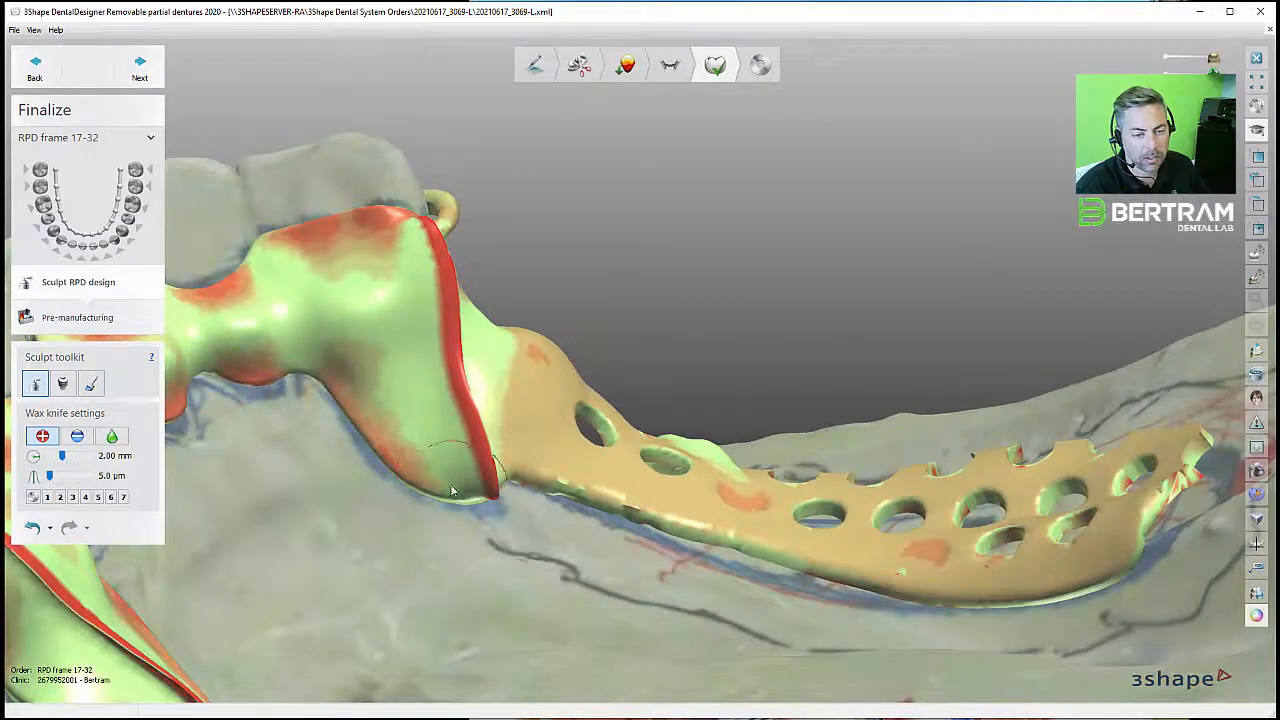
right_click_drag(352, 410, 488, 425)
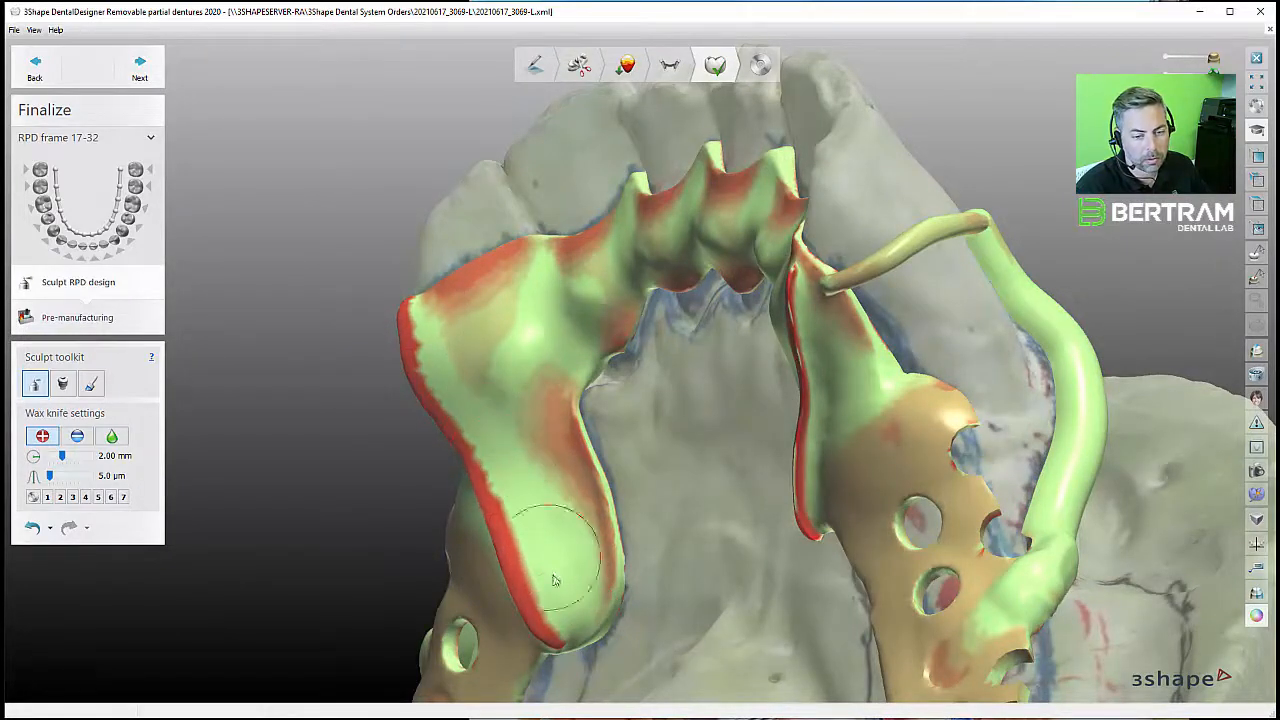
right_click_drag(566, 428, 414, 337)
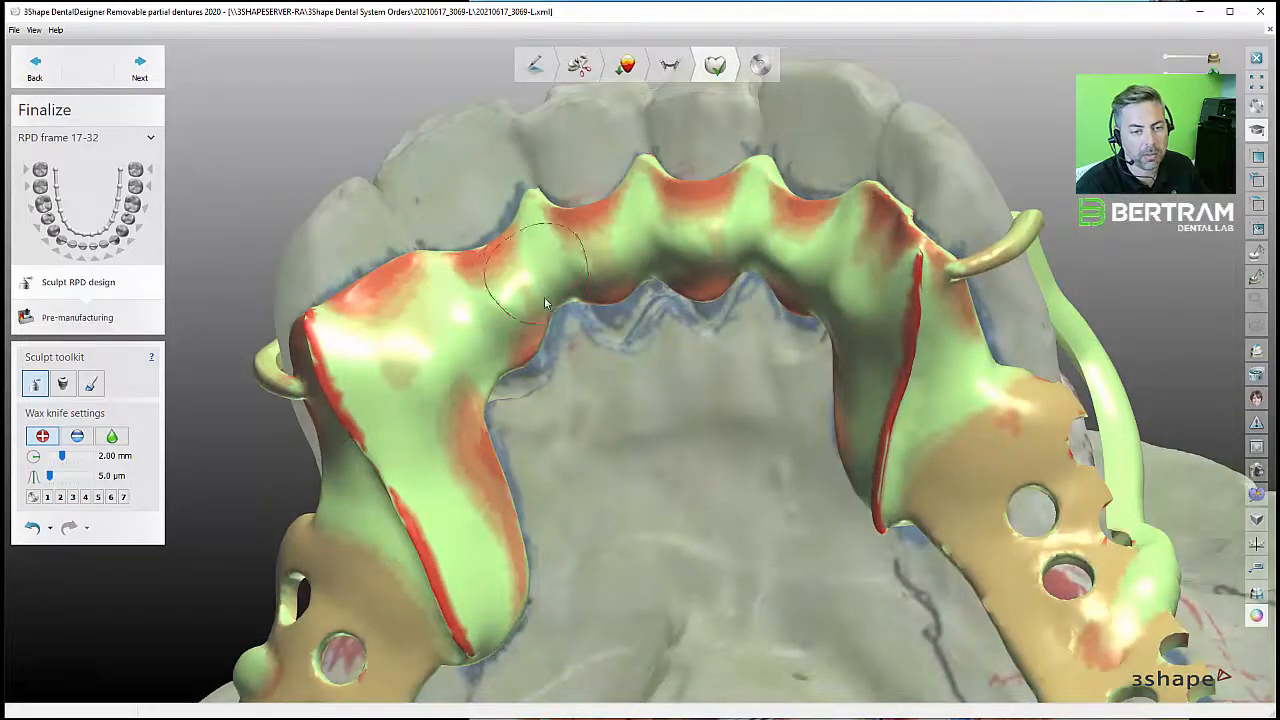
- Add wax at 5.0 µm along the lower middle of the plate behind the front teeth to even its contour
mouse_move(590, 280)
right_mouse_down()
mouse_move(619, 322)
mouse_move(606, 273)
right_mouse_up()
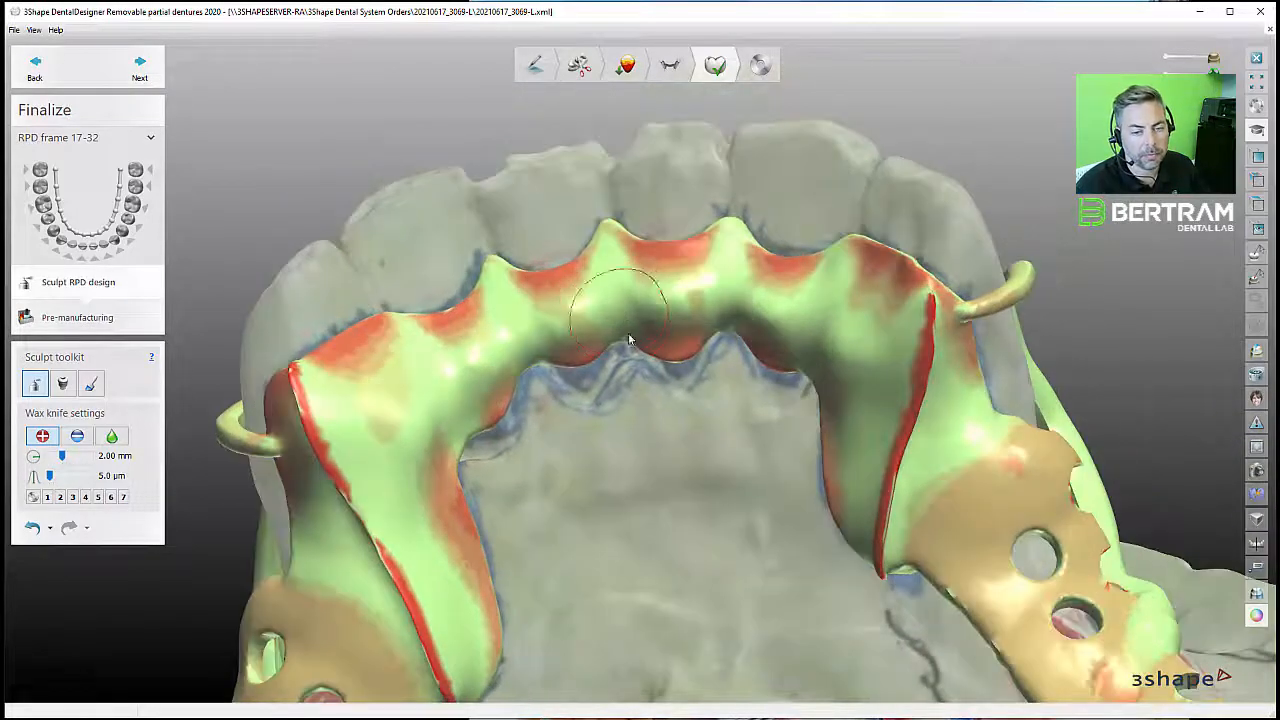
right_click_drag(663, 346, 690, 340)
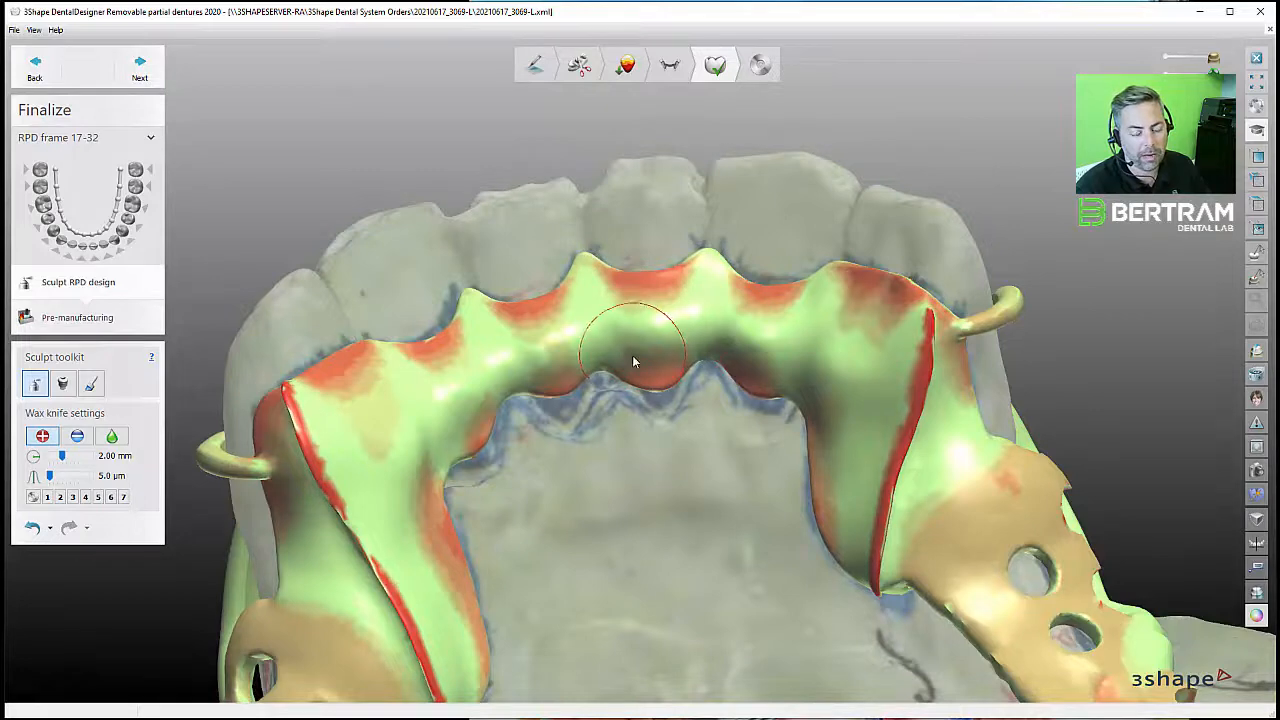
right_click_drag(670, 372, 686, 357)
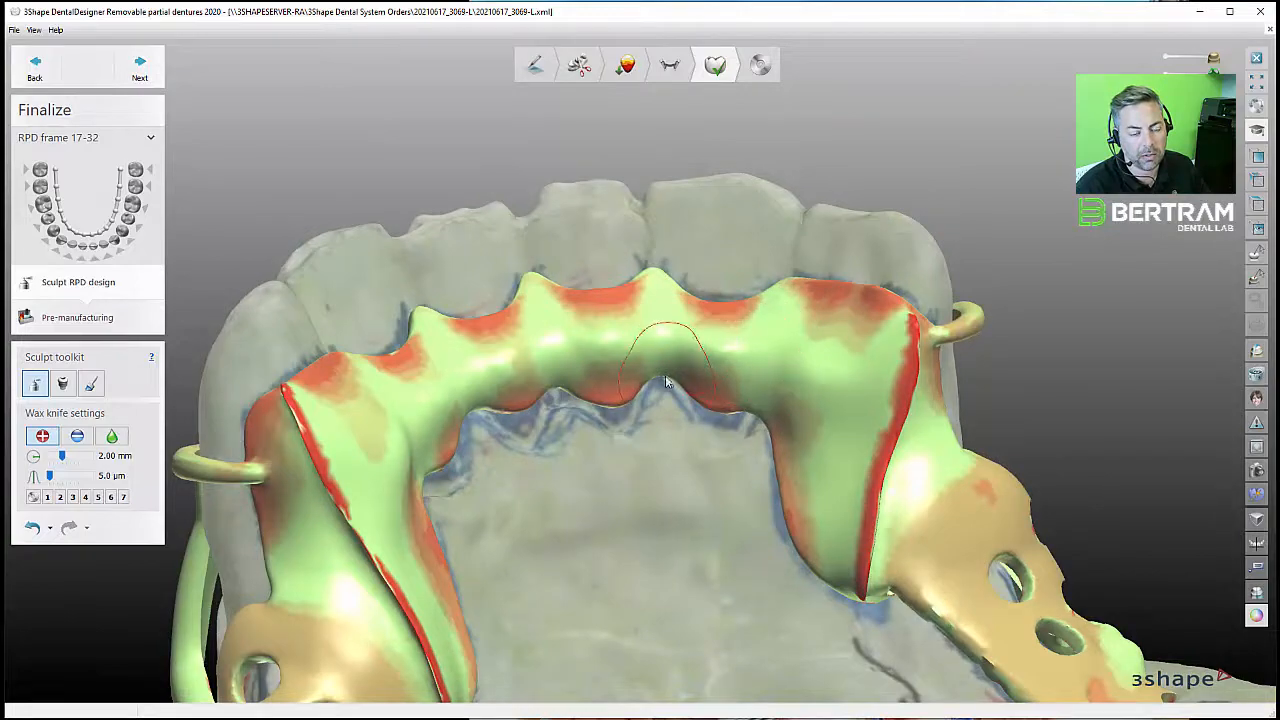
- Build up the joint between the first I-bar clasp and its retention grid with wax at 5.0 µm
right_click_drag(447, 414, 406, 332)
scroll(406, 332, "up", 3)
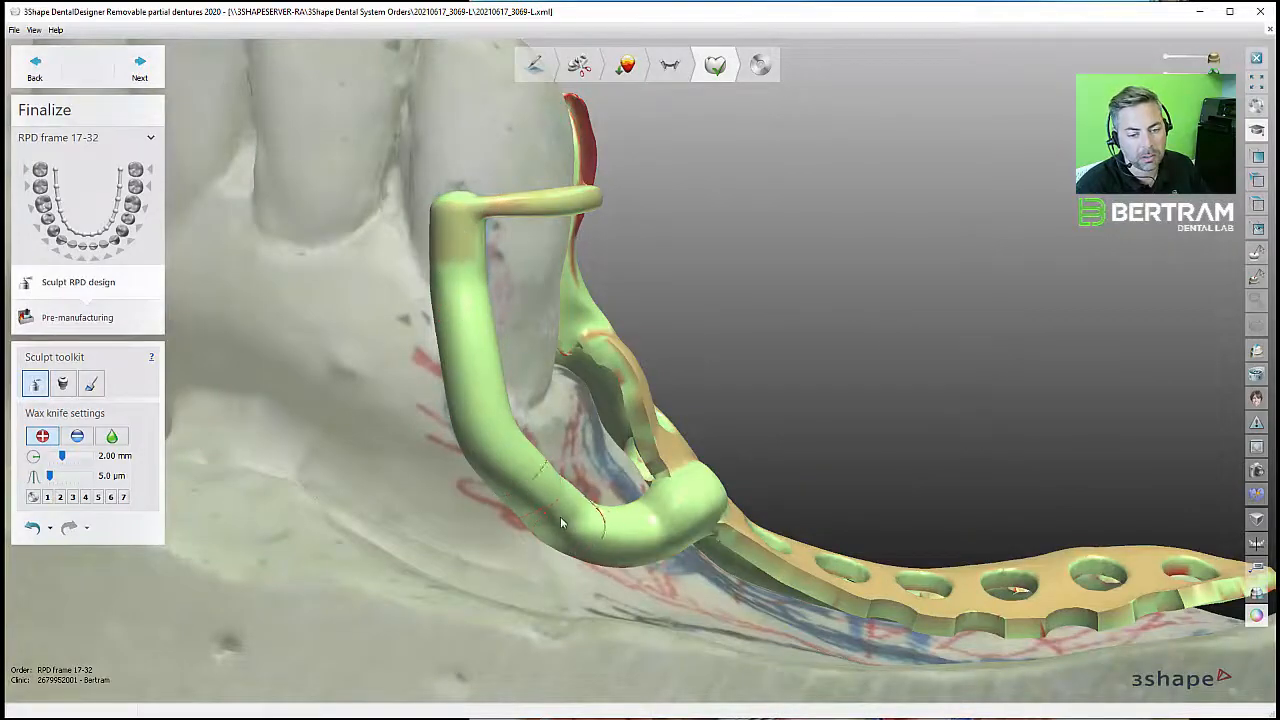
right_click_drag(654, 514, 386, 406)
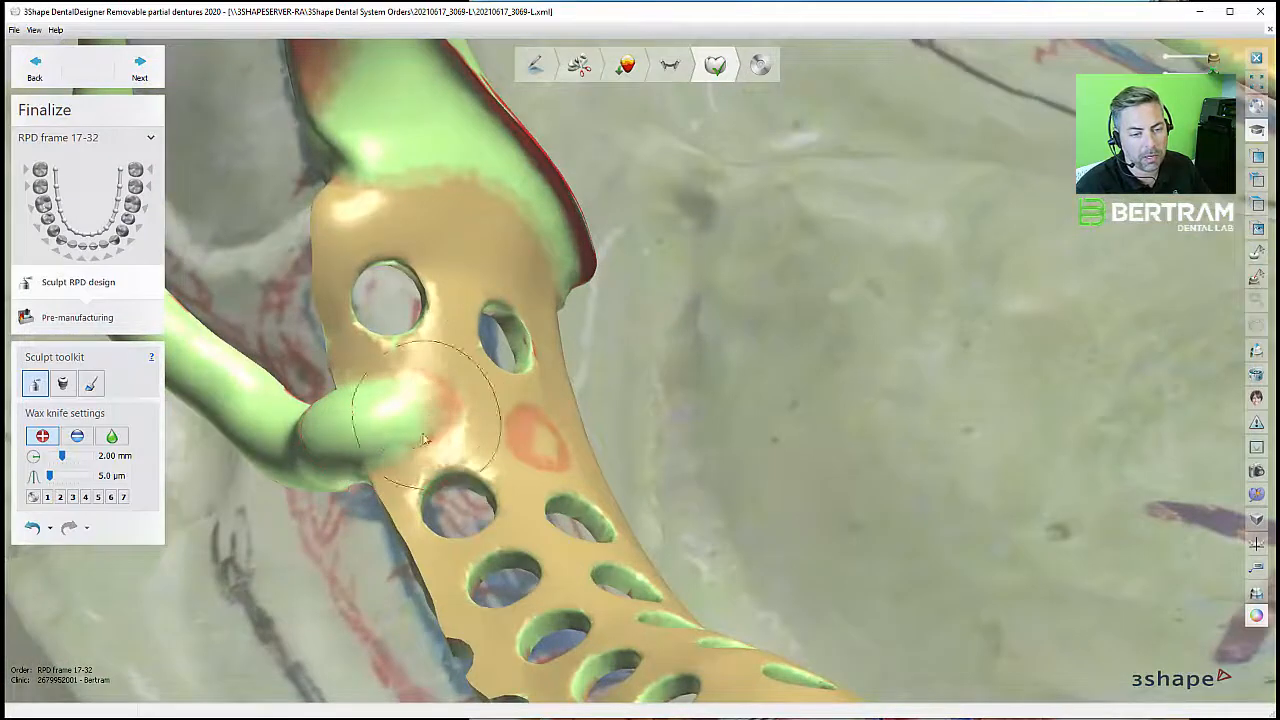
right_click_drag(508, 423, 512, 412)
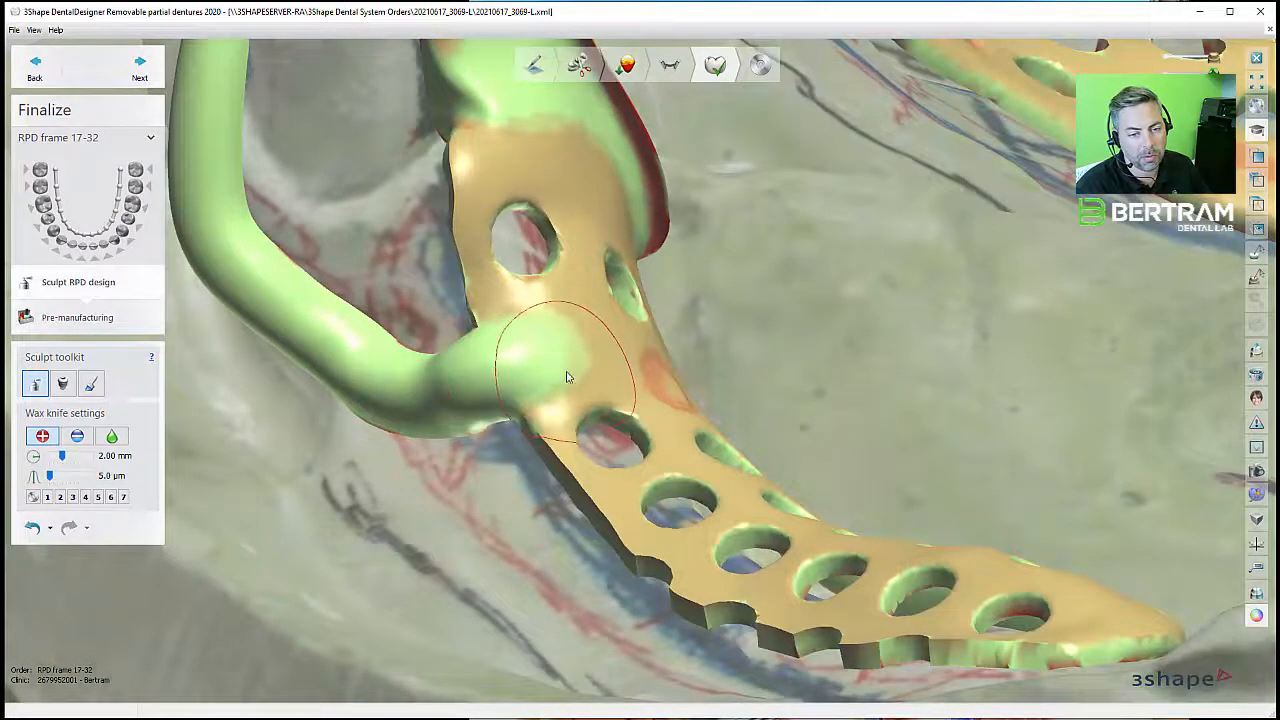
- Reinforce the opposite I-bar clasp's joint with its retention grid by adding wax, raising the strength to 10.0 µm
scroll(692, 355, "down", 8)
right_click_drag(692, 355, 544, 364)
scroll(569, 262, "up", 8)
middle_click_drag(556, 160, 530, 255)
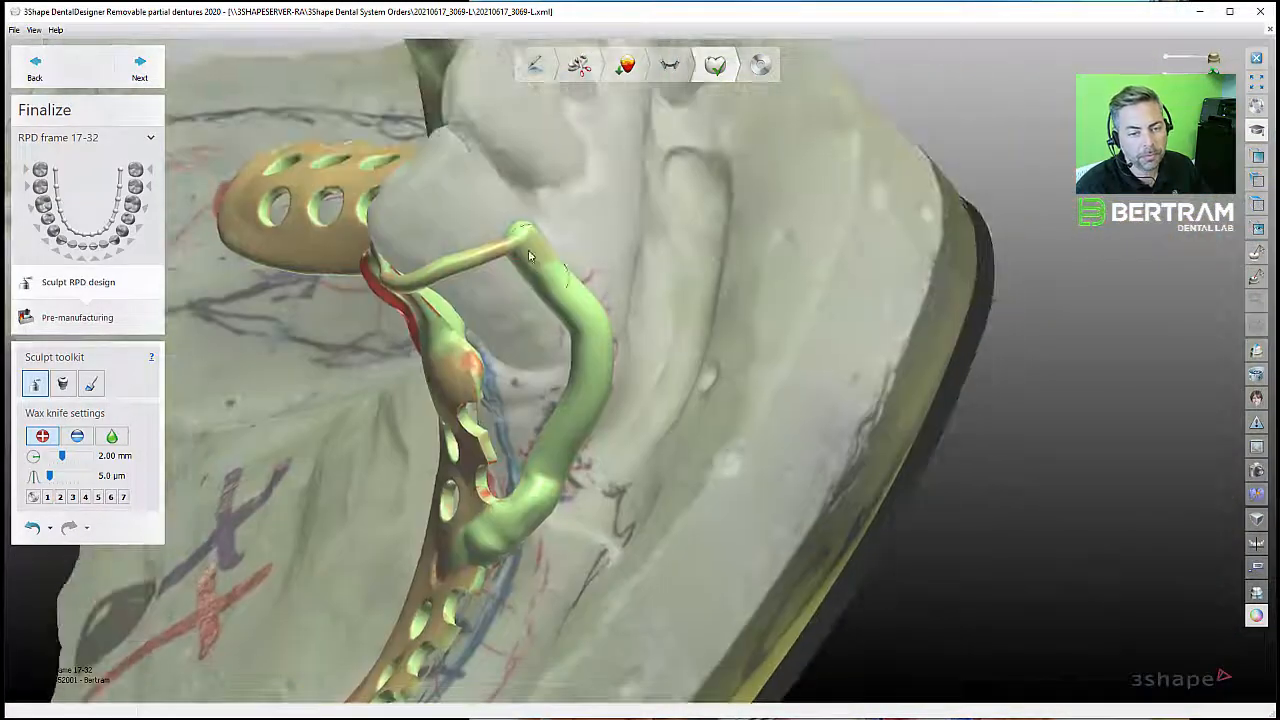
scroll(535, 261, "up", 1)
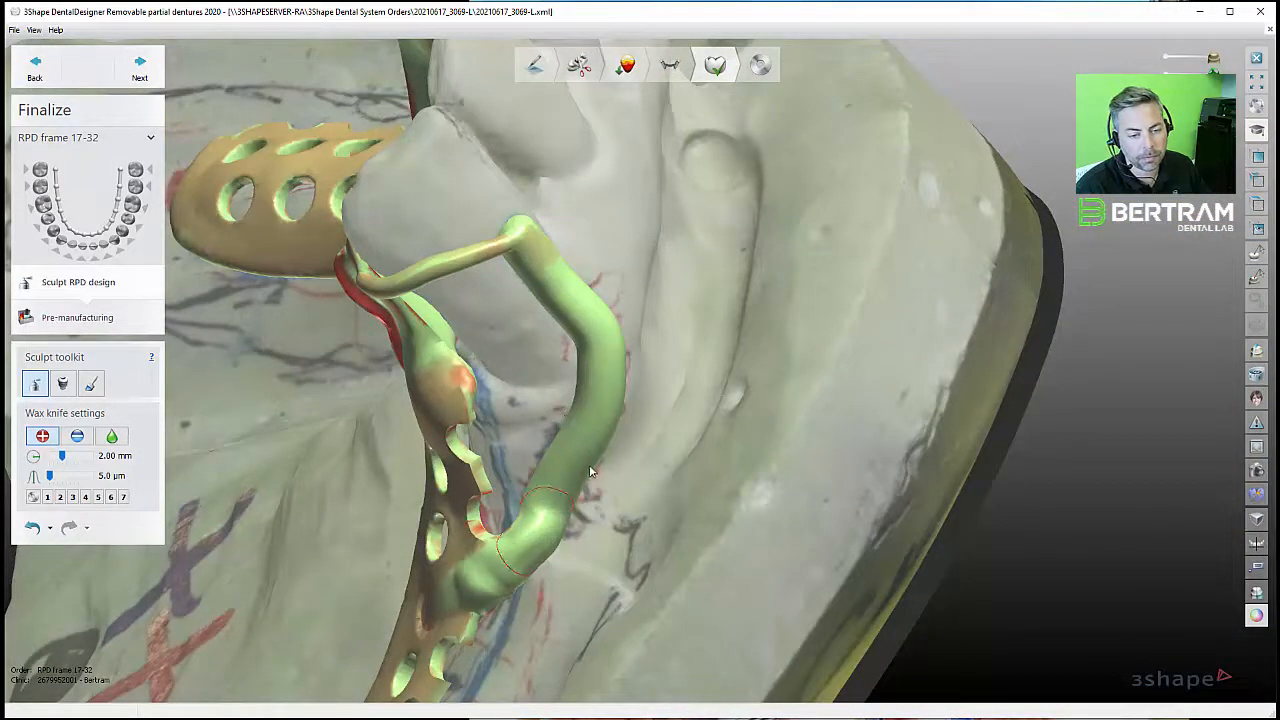
right_click_drag(590, 472, 591, 401)
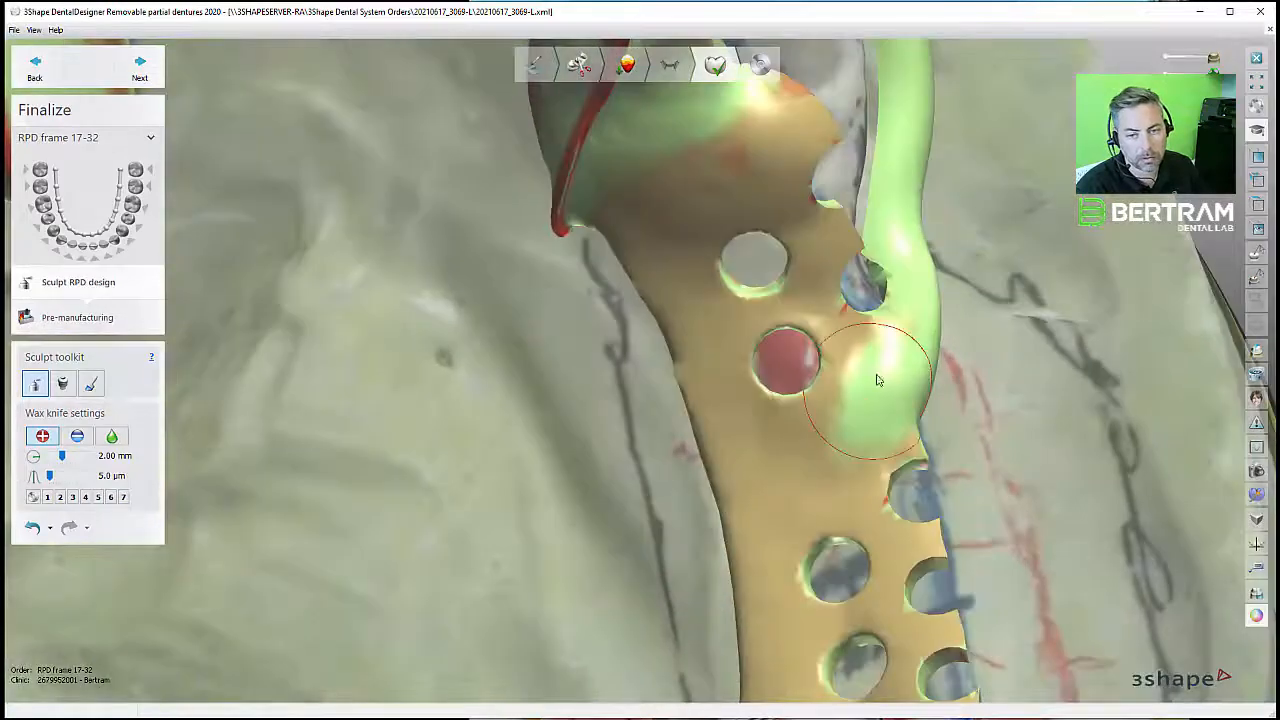
mouse_move(885, 354)
left_mouse_down()
mouse_move(863, 380)
mouse_move(866, 440)
mouse_move(886, 438)
mouse_move(849, 421)
mouse_move(880, 340)
mouse_move(857, 446)
mouse_move(923, 329)
mouse_move(855, 373)
mouse_move(850, 480)
mouse_move(882, 416)
mouse_move(868, 394)
mouse_move(851, 416)
mouse_move(910, 372)
left_mouse_up()
right_click_drag(893, 387, 820, 414)
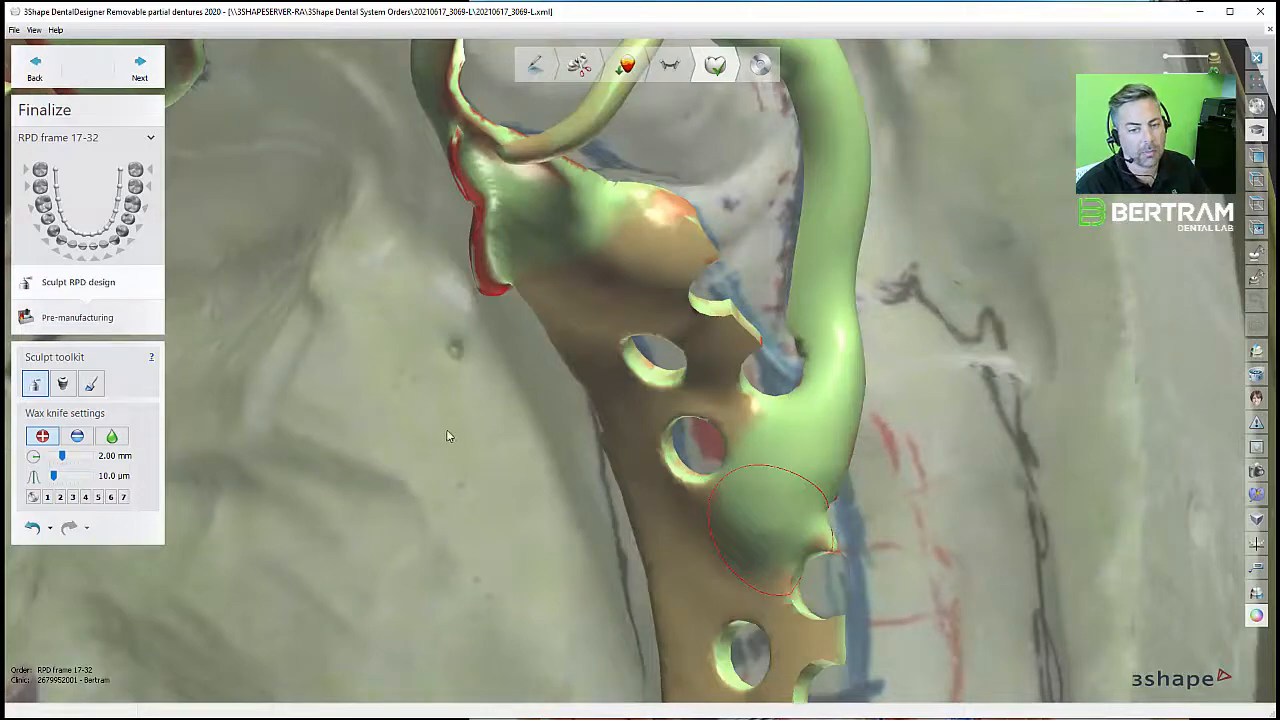
- Remove excess wax where the retention grids meet the finishing lines, using 10.0 µm strength and reducing the wax knife size to 1.50 mm
right_click_drag(447, 436, 529, 290)
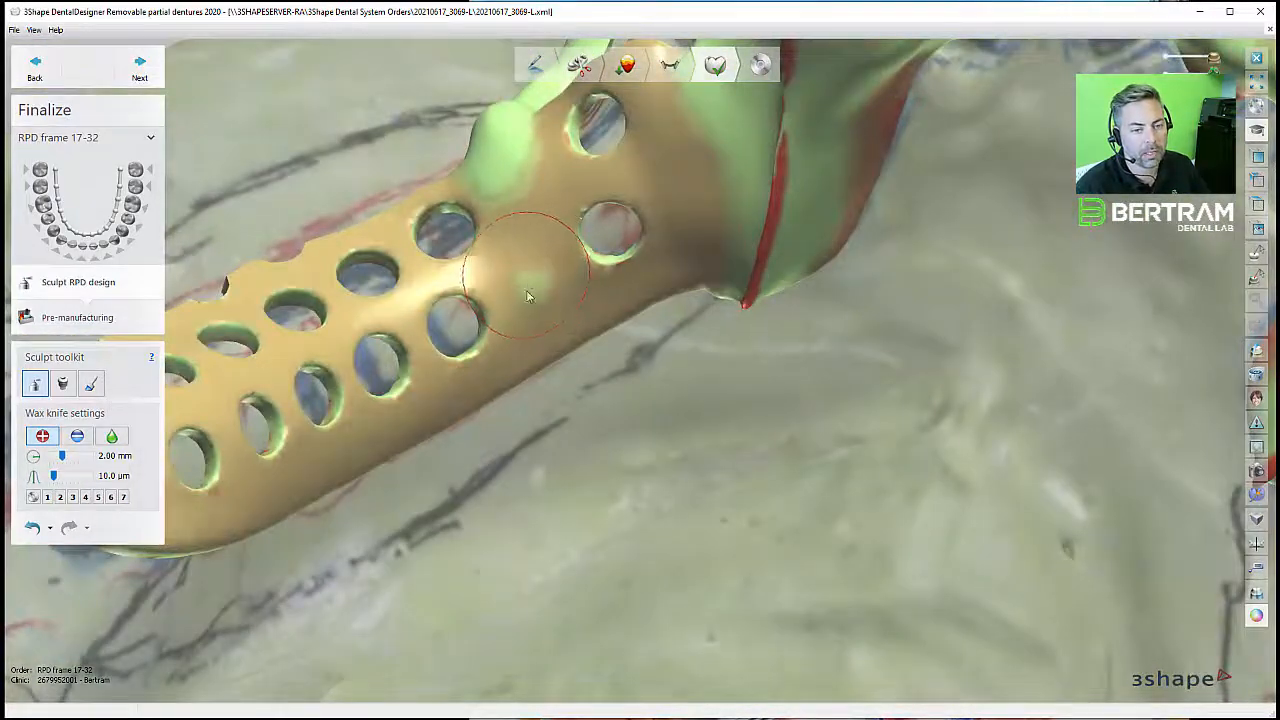
right_click_drag(512, 195, 545, 260)
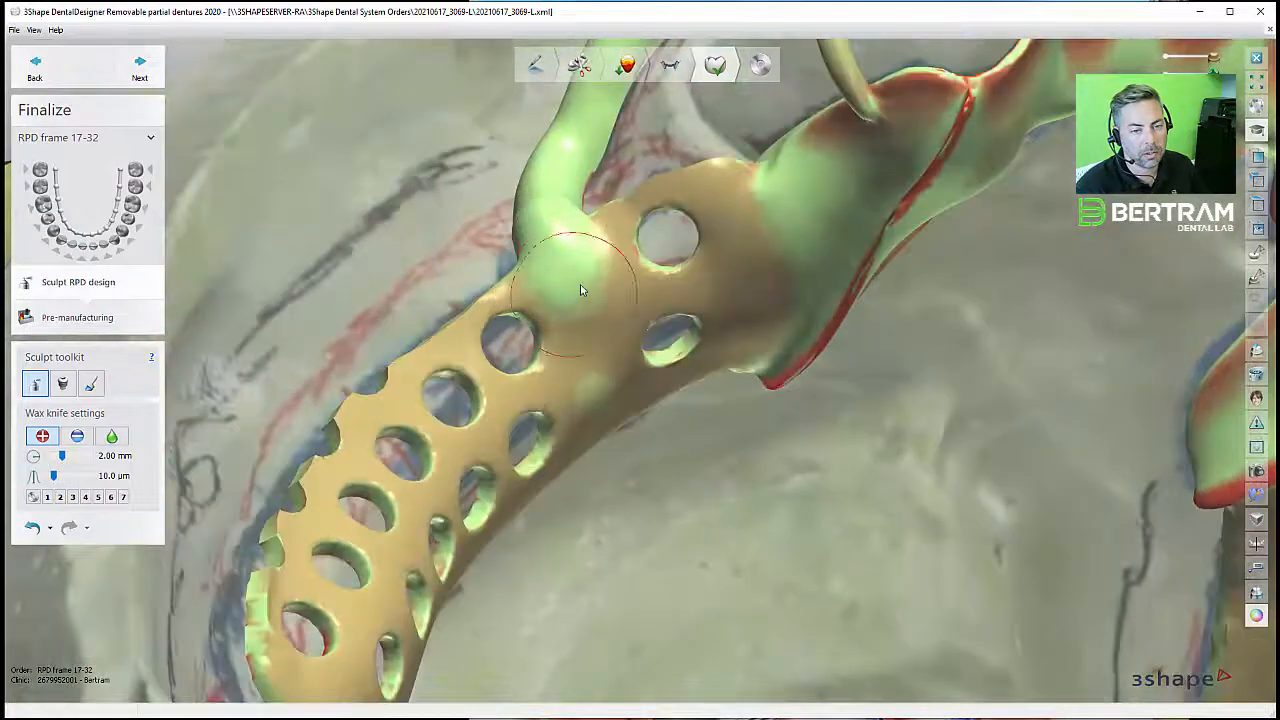
right_click_drag(768, 333, 737, 201)
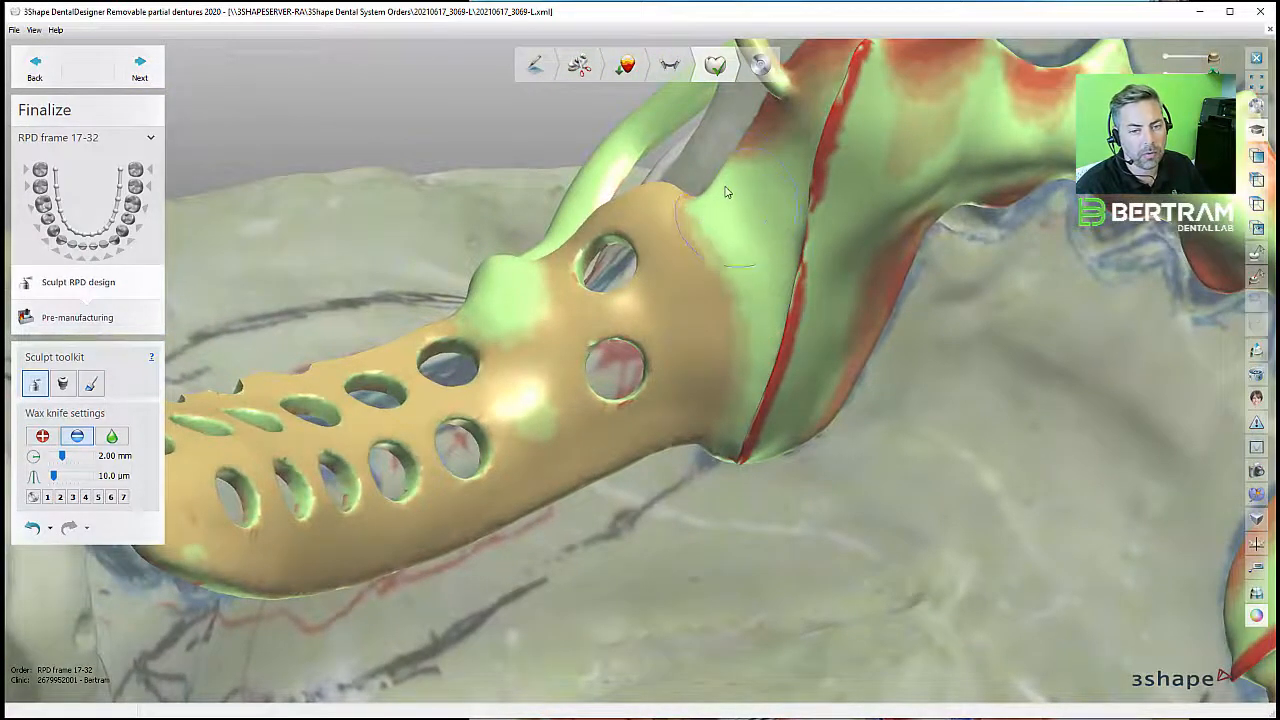
scroll(721, 302, "down", 3)
right_click_drag(723, 303, 753, 289)
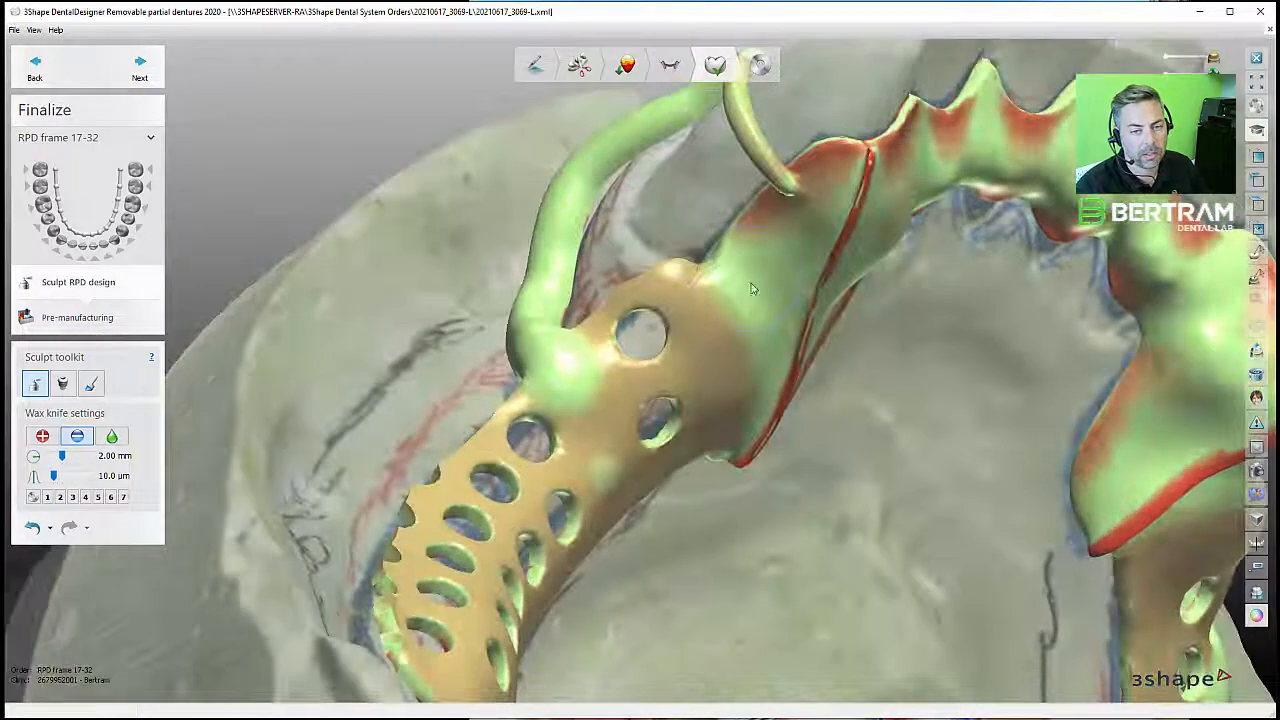
right_click_drag(711, 366, 838, 369)
scroll(838, 369, "down", 2, "ctrl")
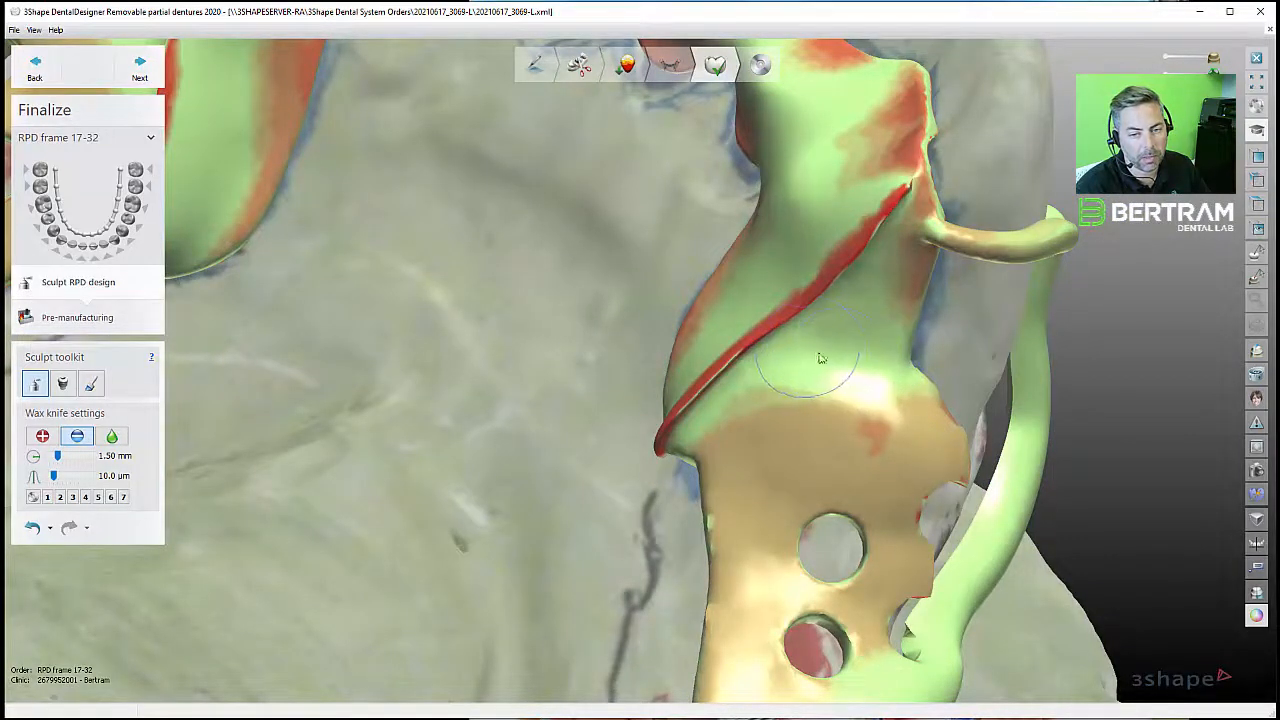
- Finish sculpting the RPD frame and move on to the pre-manufacturing stage
right_click_drag(766, 389, 556, 346)
middle_click_drag(556, 346, 568, 308)
left_click(140, 68)
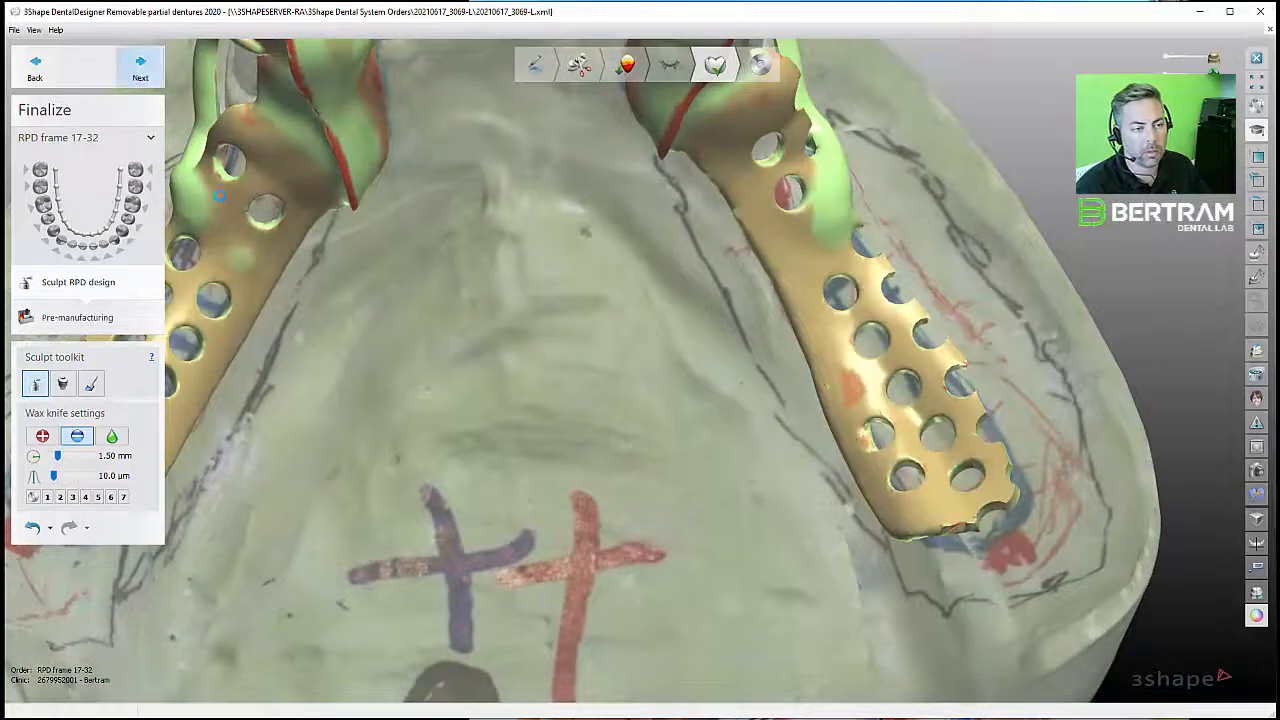
middle_click_drag(243, 324, 429, 166)
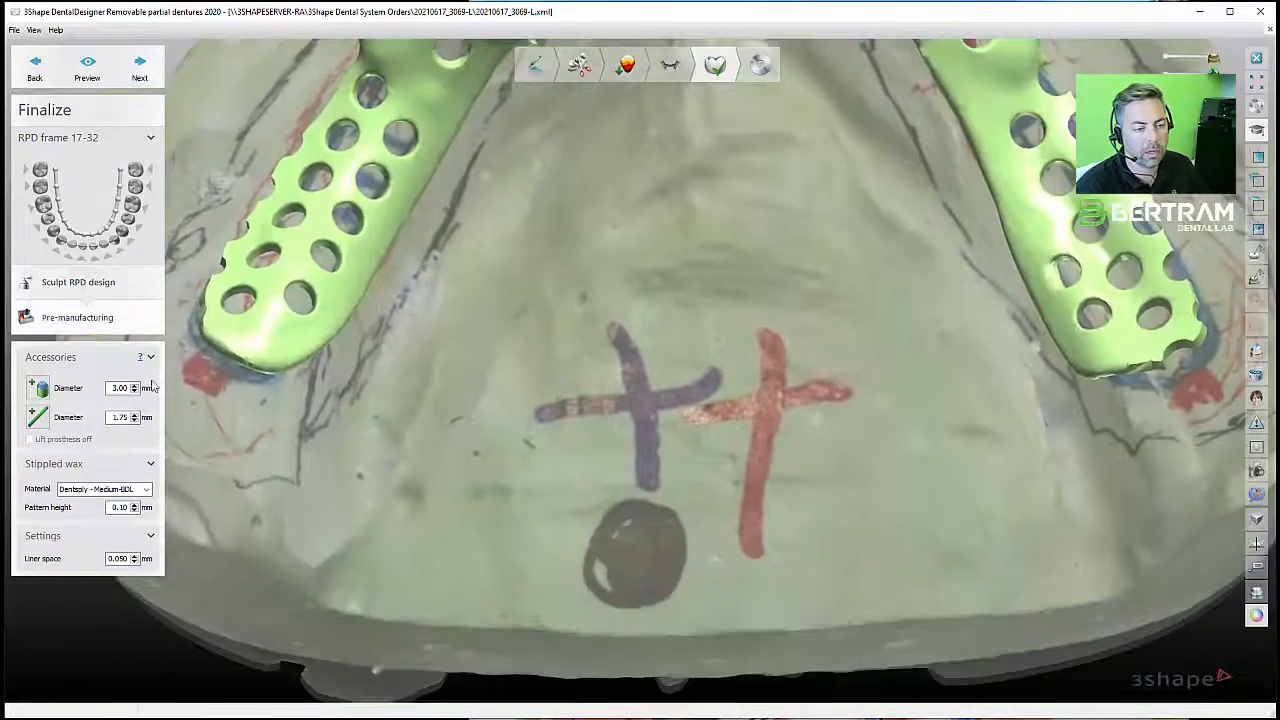
- Place a 3.00 mm accessory at the rear end of the first retention grid and set the stippled wax material to None
left_click(38, 388)
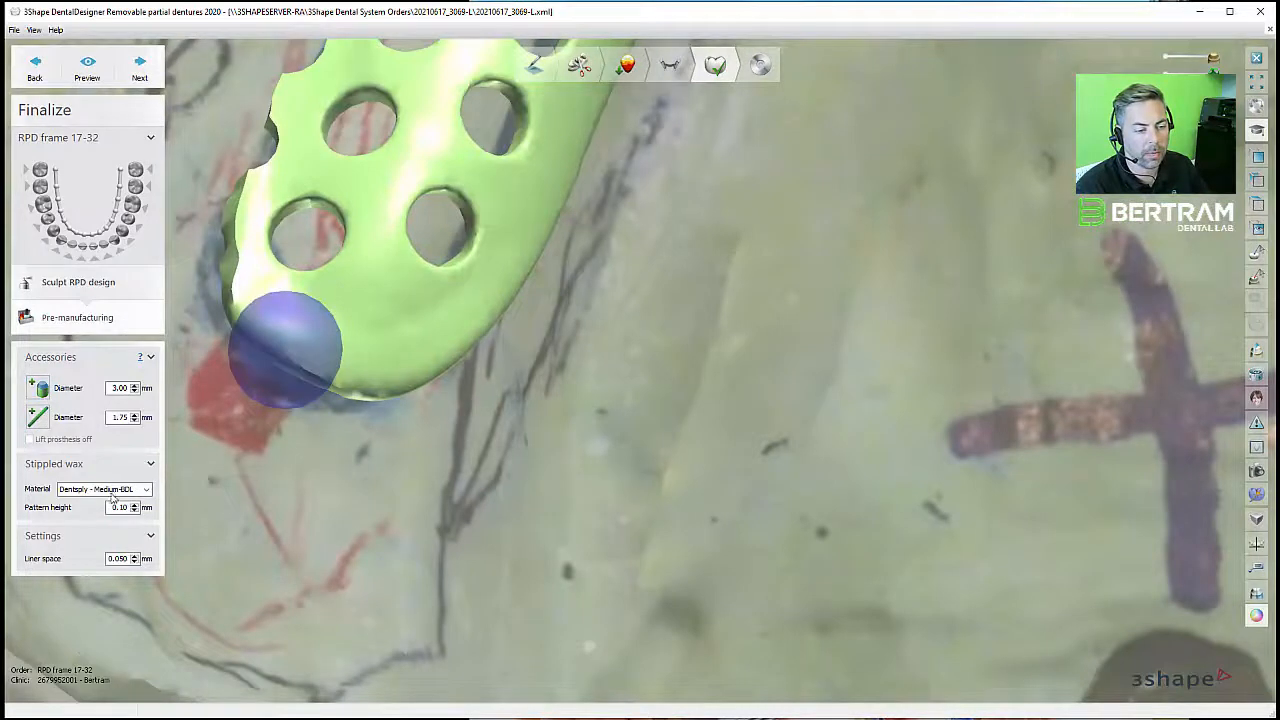
left_click(111, 492)
left_click(109, 511)
left_click(103, 490)
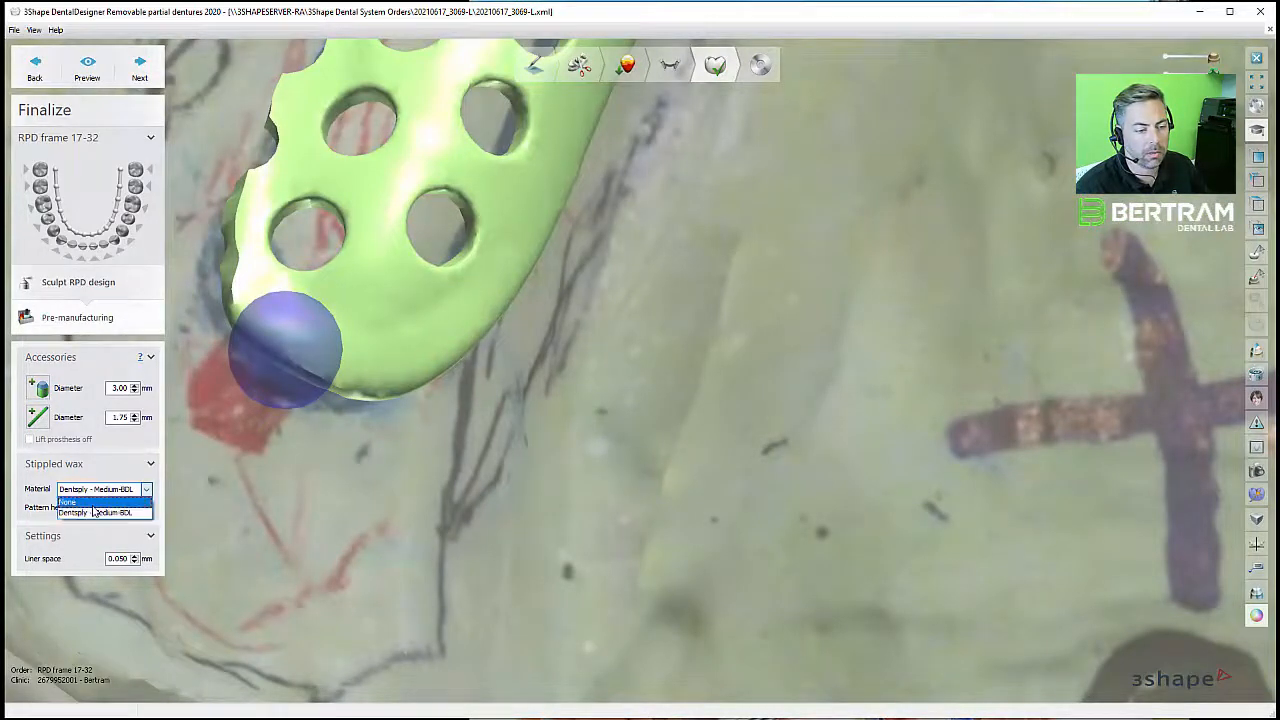
left_click(80, 501)
- Place a second 3.00 mm accessory at the opposite retention grid's rear end and shift it onto the outer corner
middle_click_drag(825, 409, 749, 393)
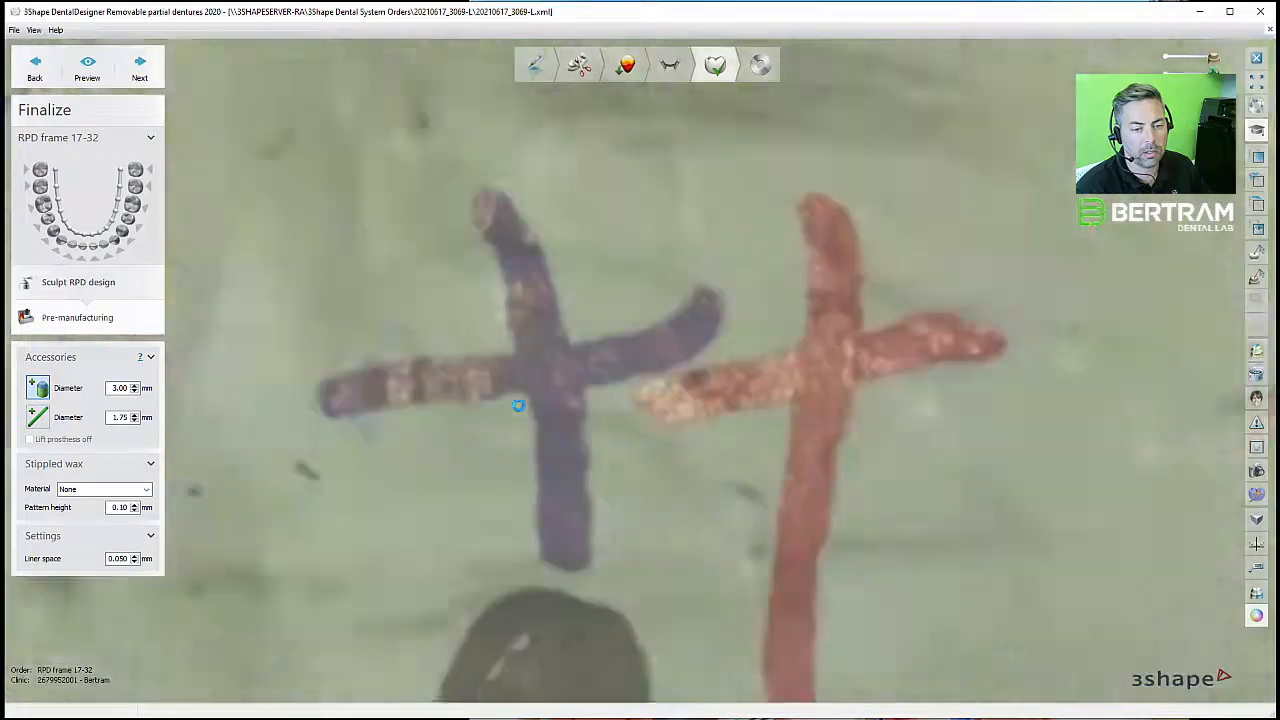
middle_click_drag(826, 388, 534, 383)
middle_click_drag(706, 350, 527, 317)
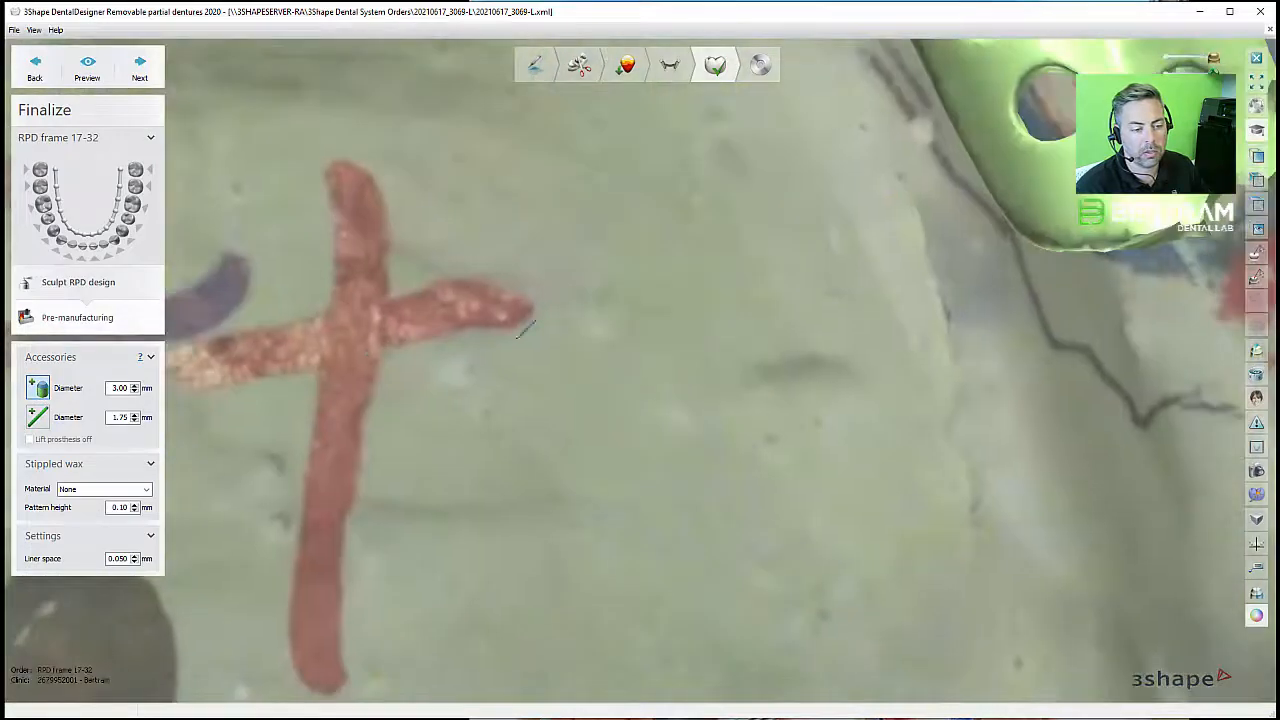
middle_click_drag(1070, 272, 683, 327)
scroll(683, 327, "up", 2)
left_click(694, 301)
left_click_drag(694, 303, 755, 296)
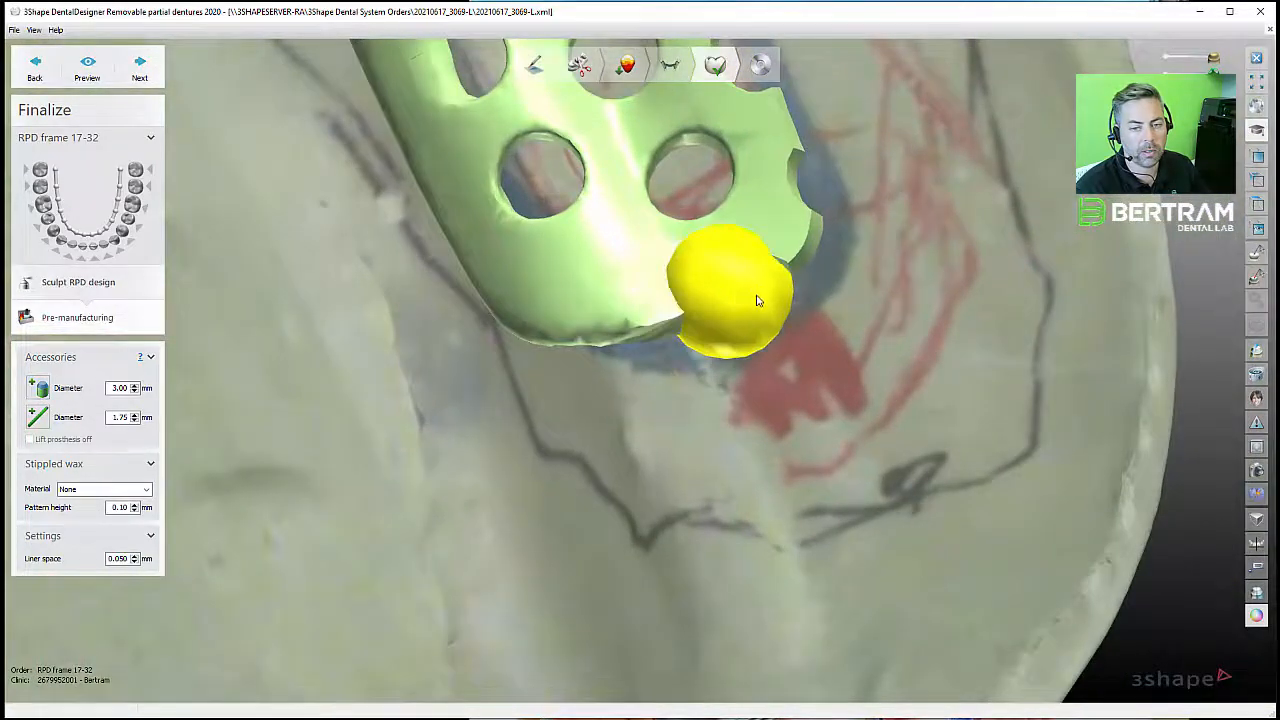
scroll(749, 294, "down", 5)
scroll(748, 286, "up", 3)
mouse_move(711, 216)
left_mouse_down()
mouse_move(720, 197)
mouse_move(730, 219)
left_mouse_up()
scroll(722, 238, "down", 5)
scroll(640, 283, "up", 3)
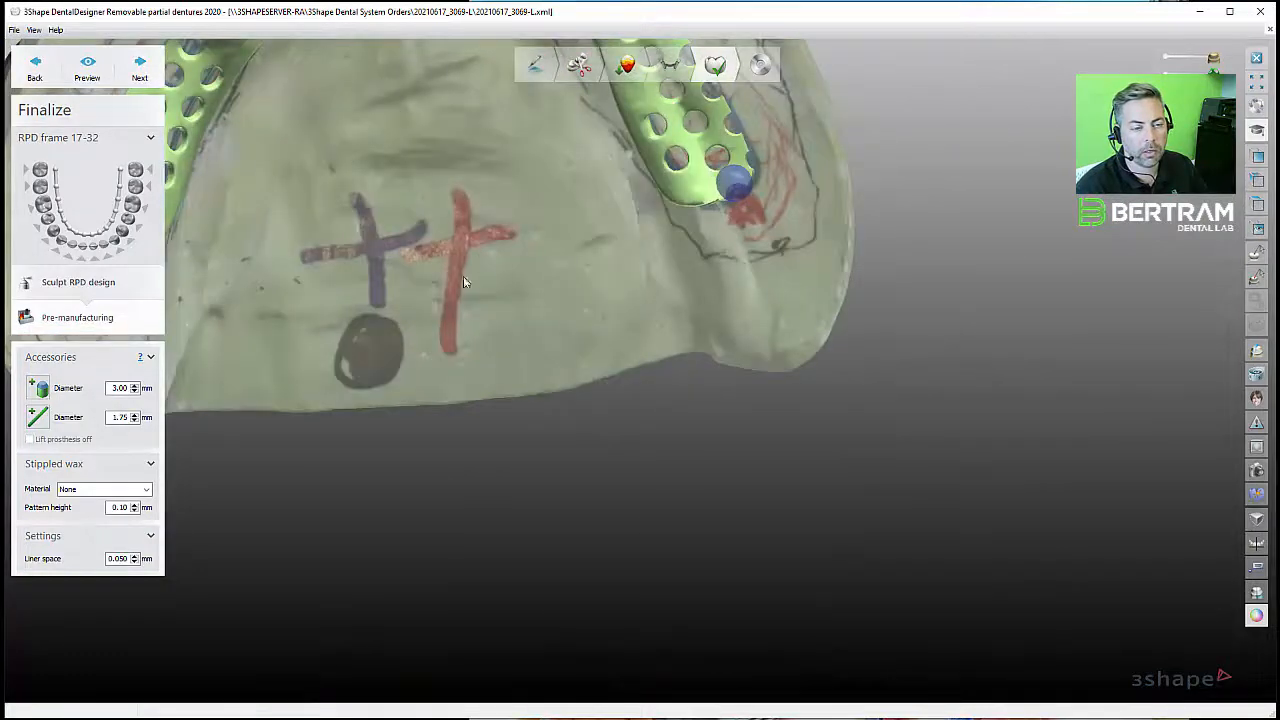
- Preview the frame with both accessories and examine the whole design on the model
middle_click_drag(463, 276, 475, 304)
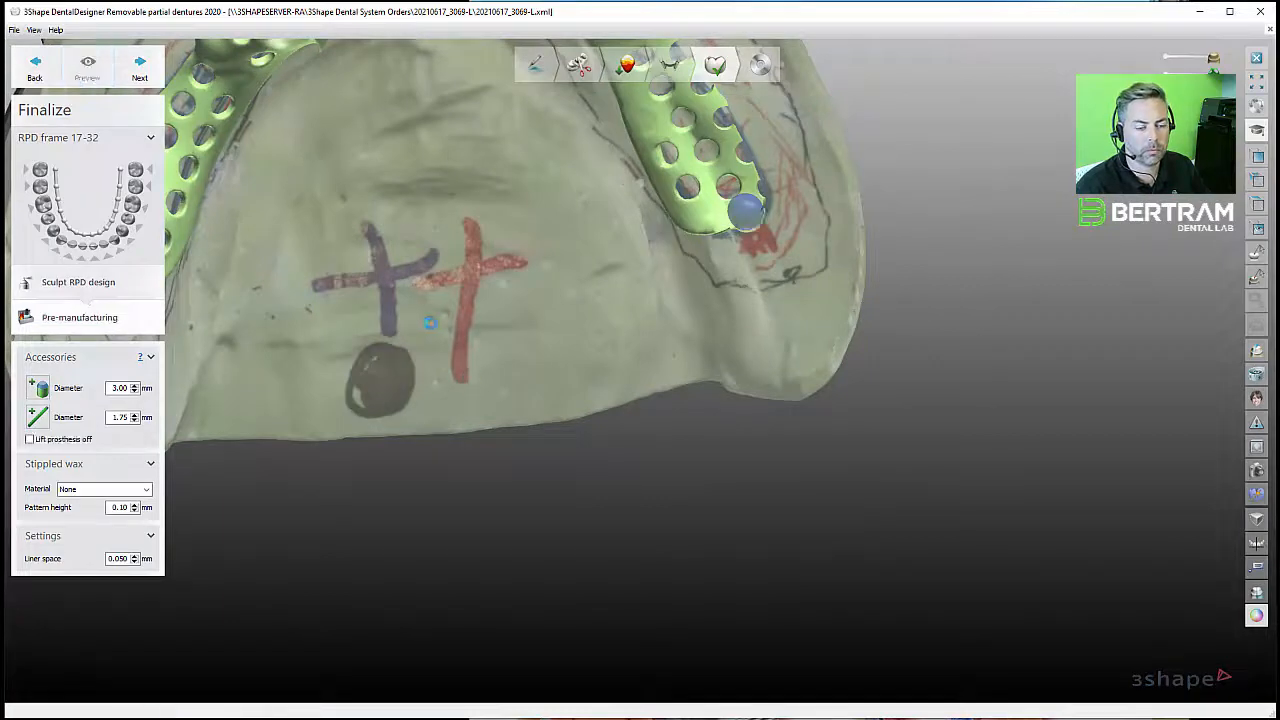
right_click_drag(416, 251, 620, 500)
key("1")
key("1")
scroll(597, 470, "down", 2)
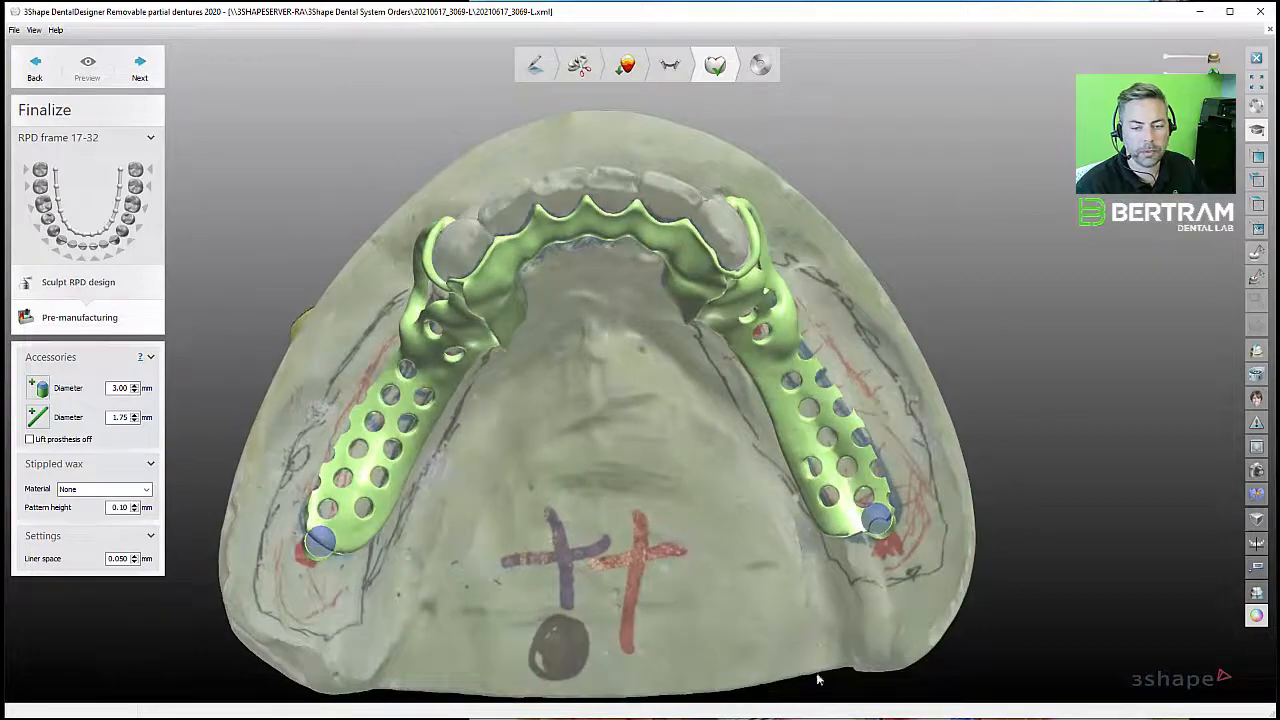
middle_click_drag(635, 515, 670, 510)
right_click_drag(670, 510, 668, 530)
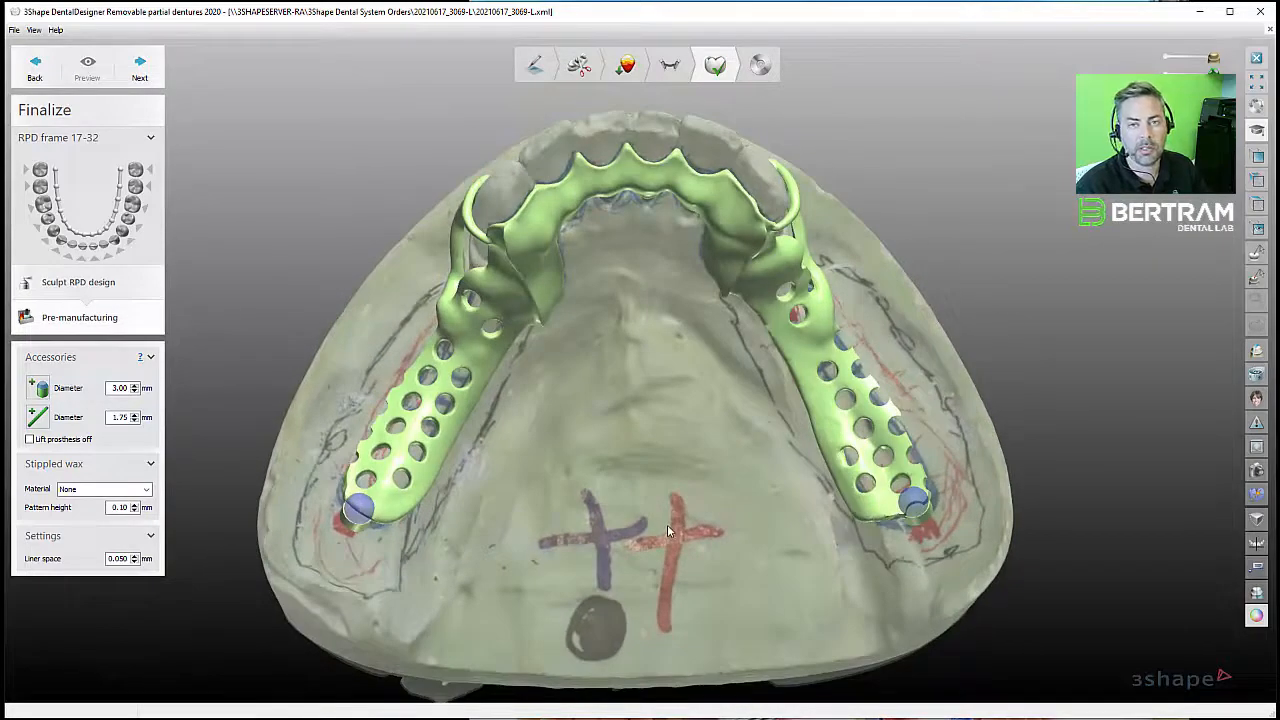